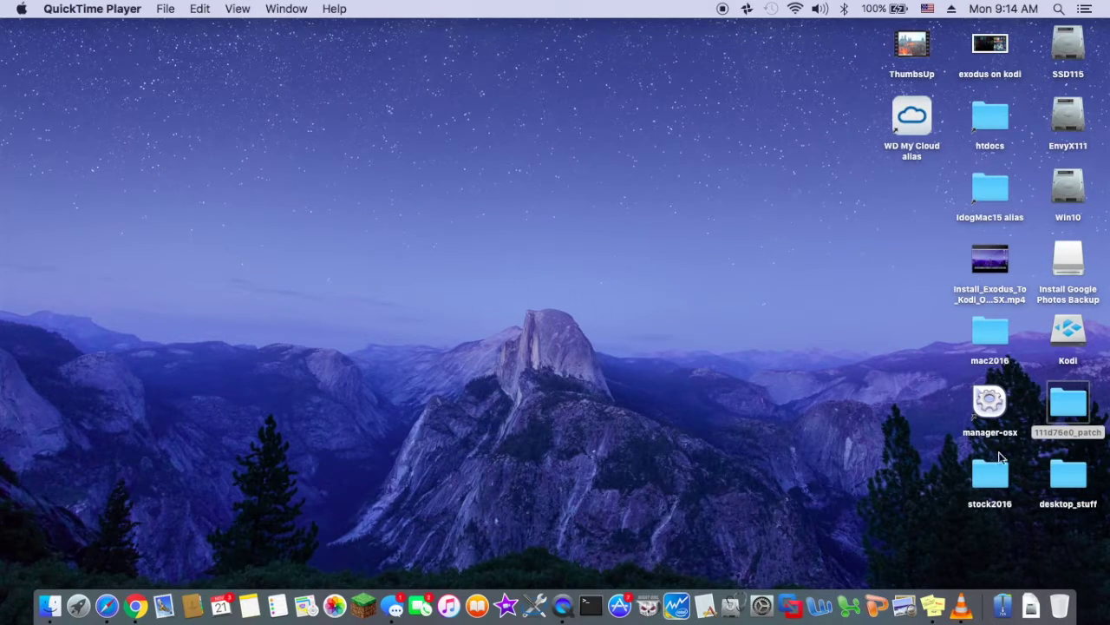
Launch DPCIManager from the Applications stack in the Dock
left_click(1003, 604)
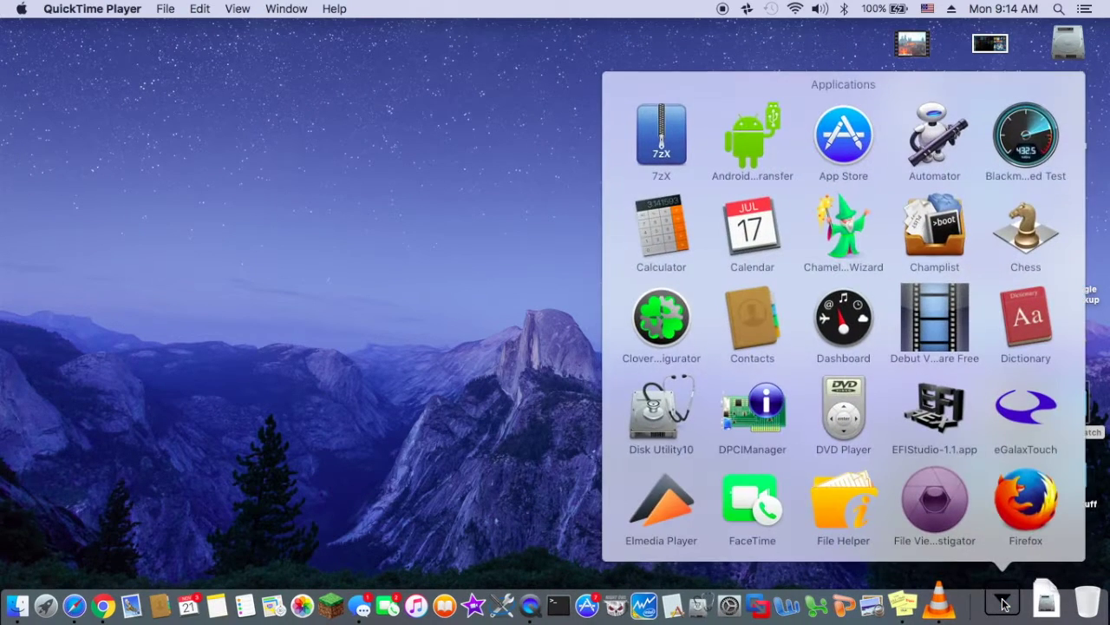
left_click(763, 417)
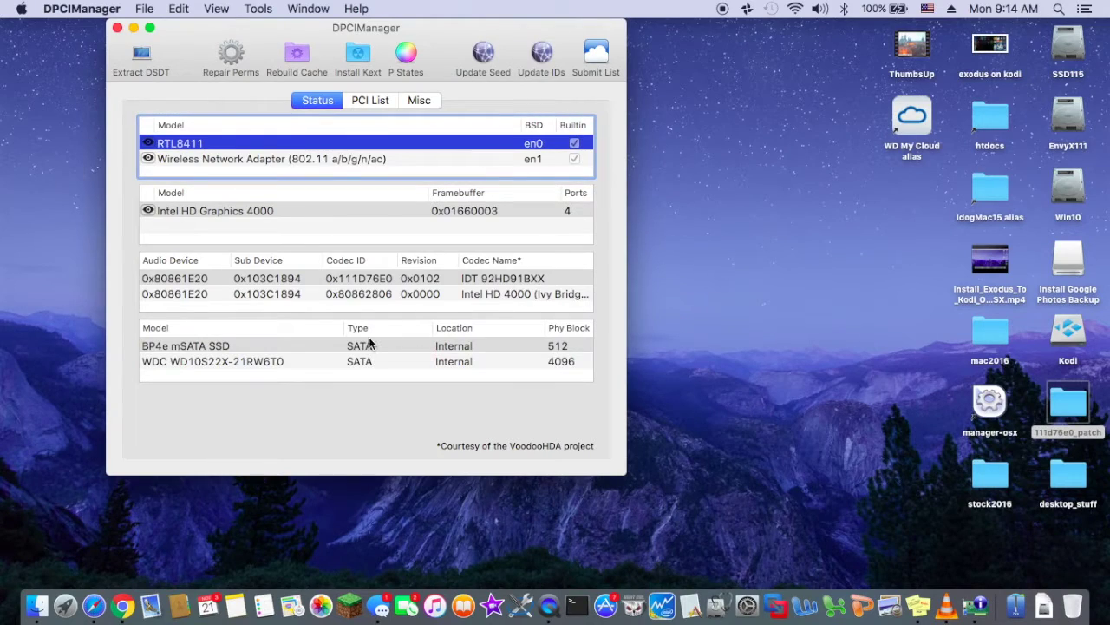
Check the IDT 92HD91BXX audio codec ID 0x111D76E0 in DPCIManager, then launch Safari
left_click(369, 344)
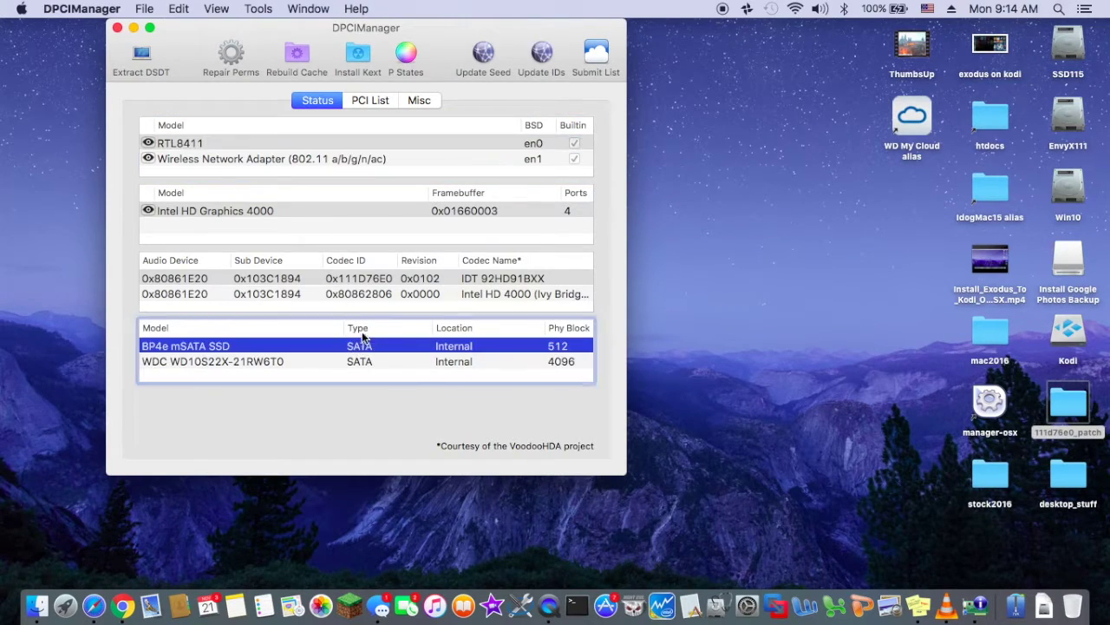
left_click(348, 283)
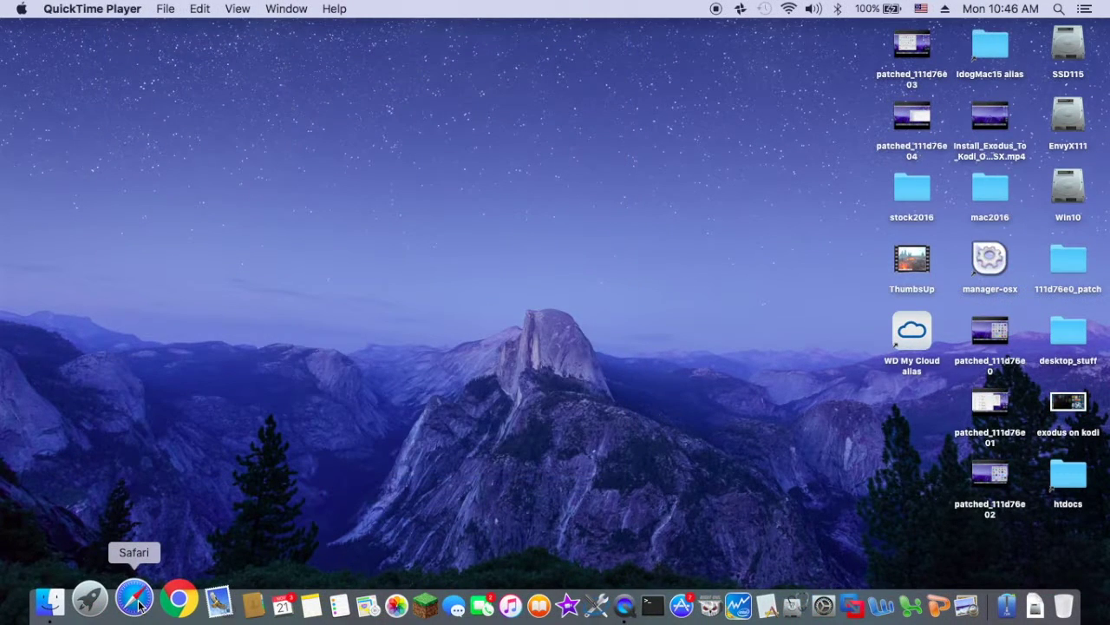
left_click(136, 599)
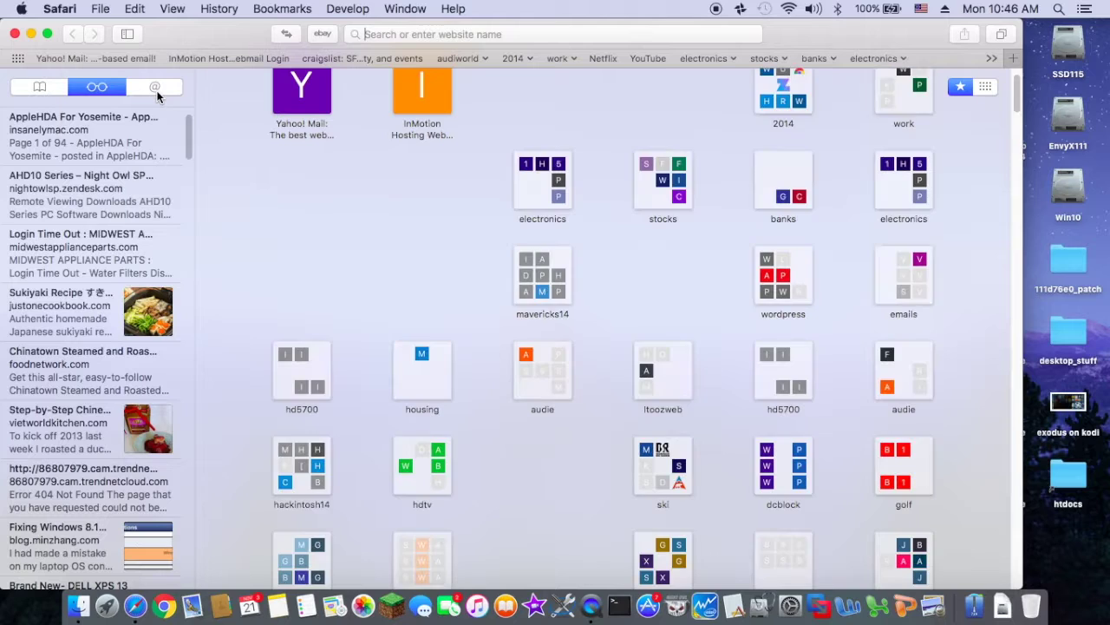
Open the AppleHDA For Yosemite article from Reading List and scroll down to its attachments
left_click(92, 126)
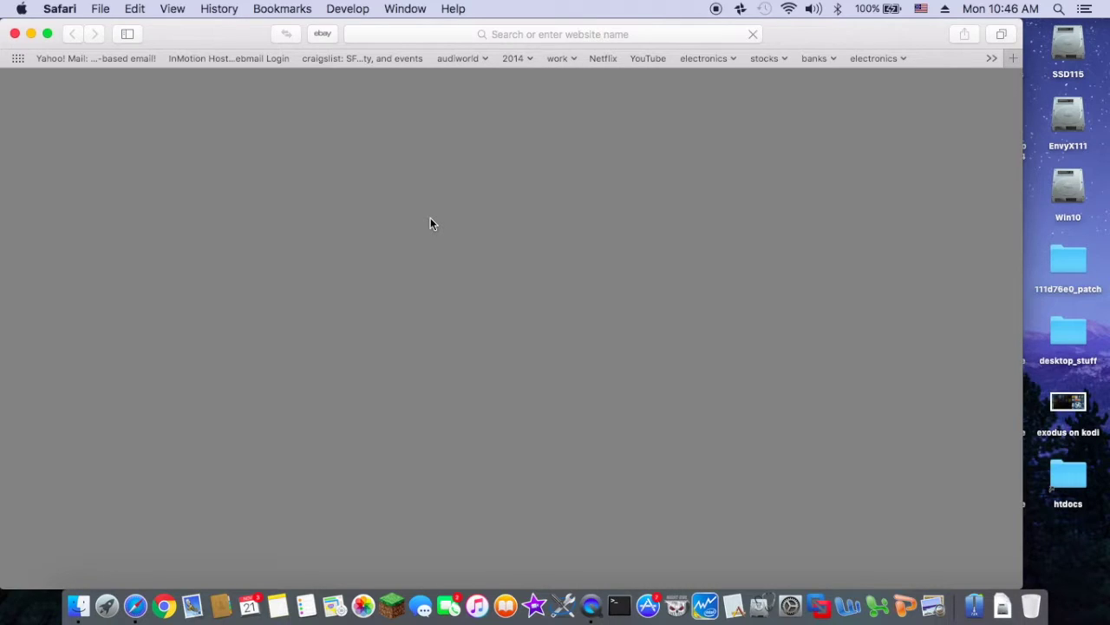
scroll(528, 250, "down", 15)
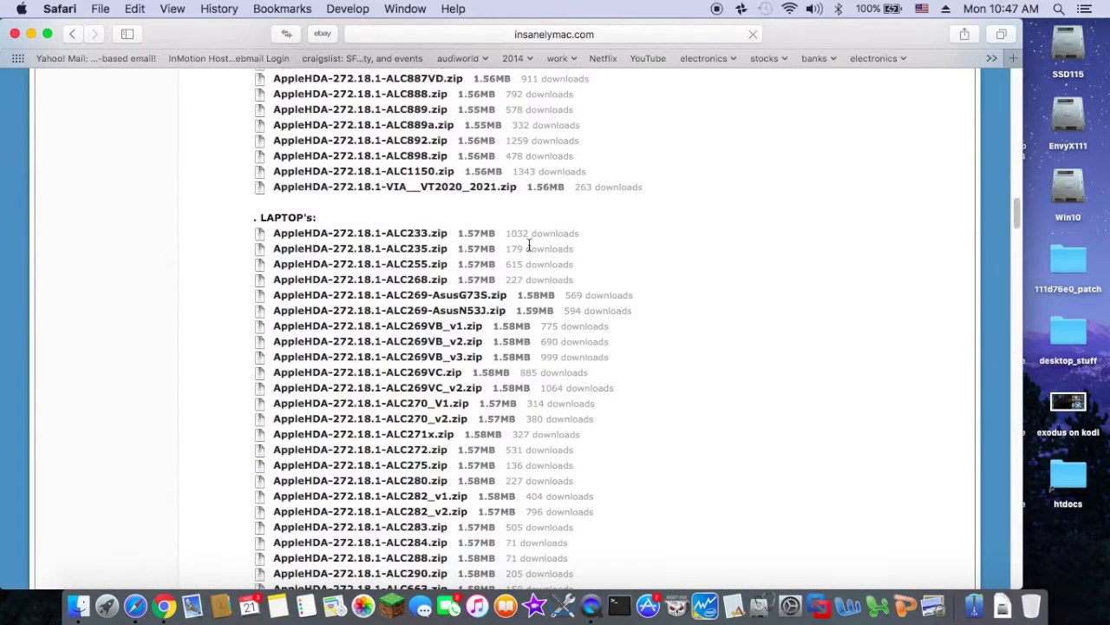
scroll(528, 246, "down", 4)
scroll(528, 245, "down", 6)
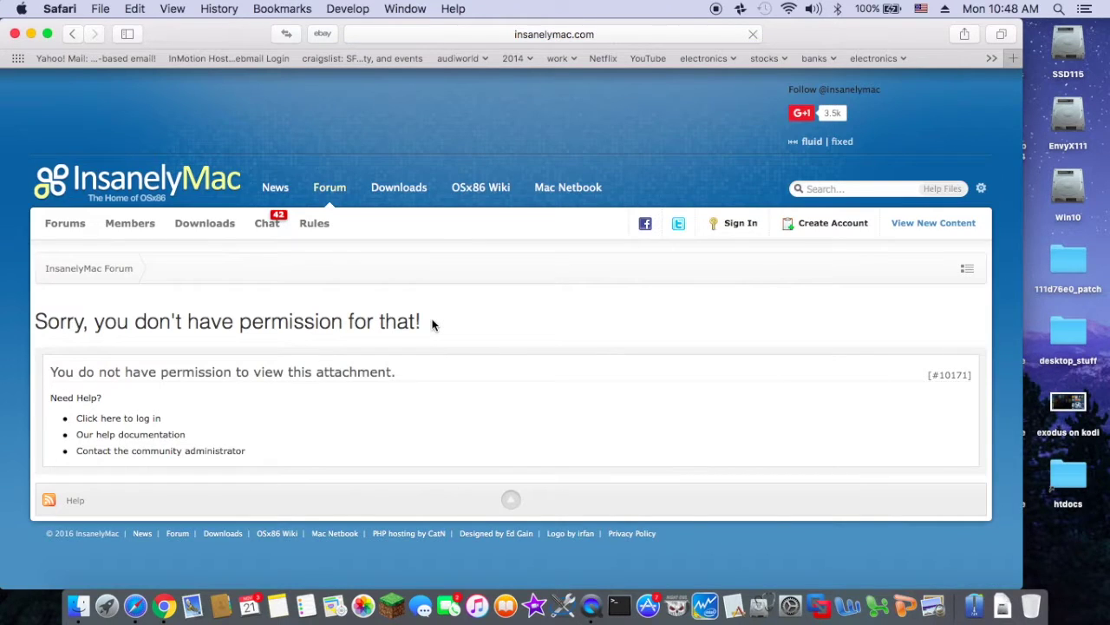
Sign in to InsanelyMac with the saved login to reach the IDT92HD91BXX attachment
left_click(735, 227)
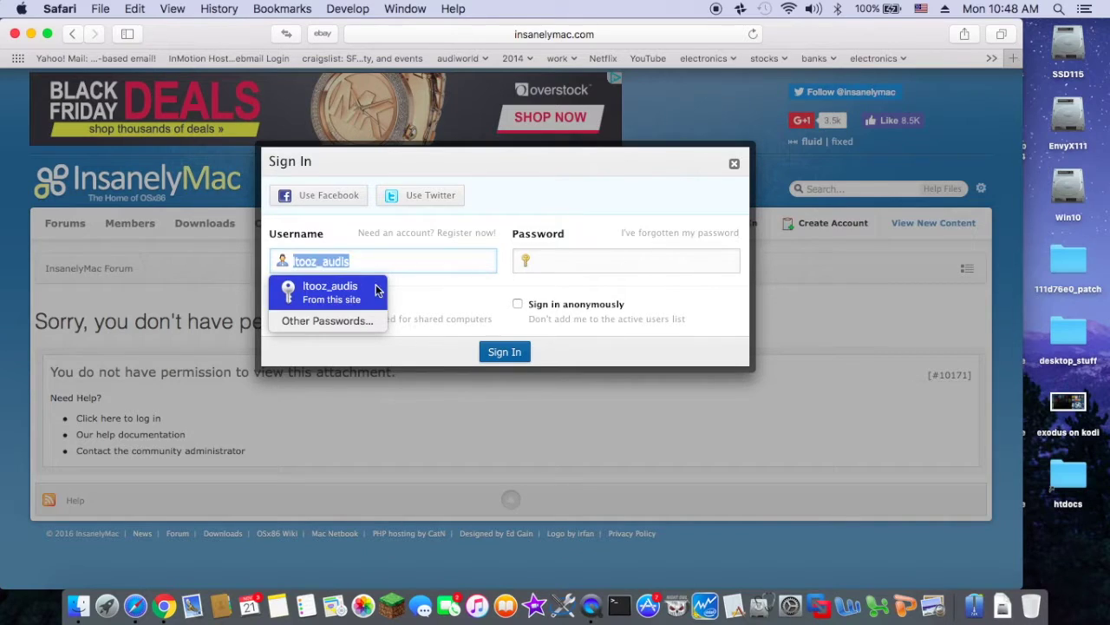
left_click(362, 292)
left_click(498, 351)
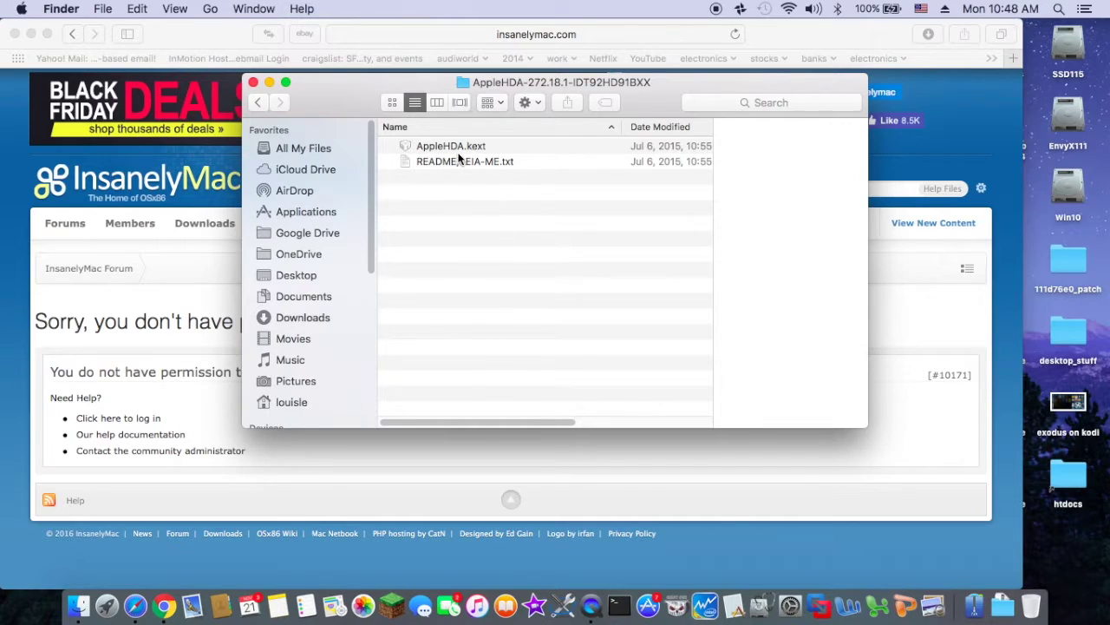
left_click(486, 164)
double_click(486, 164)
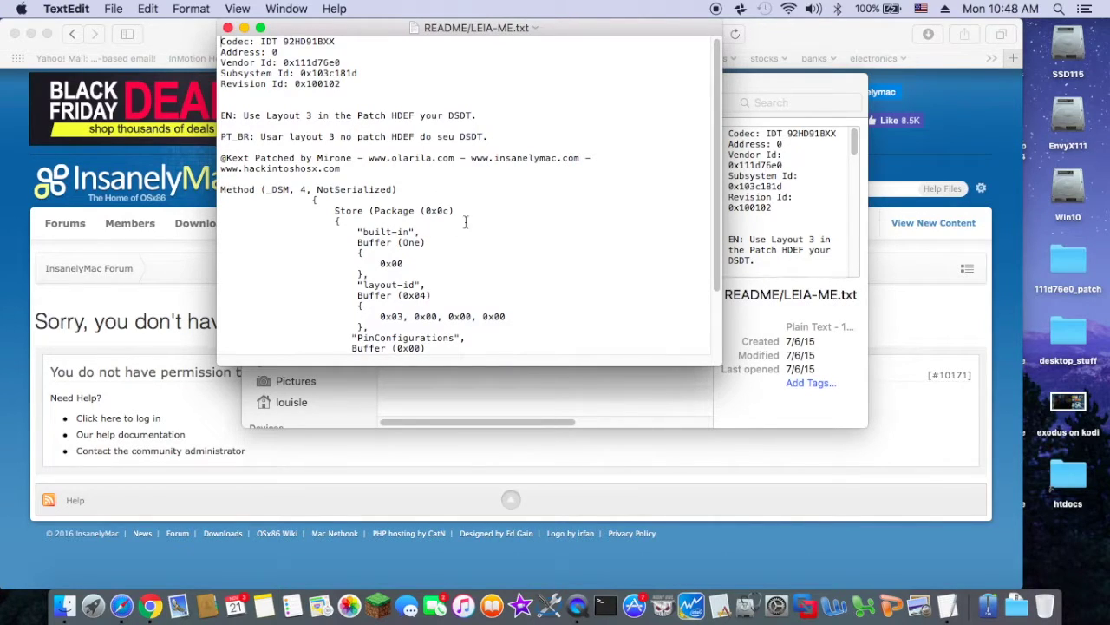
scroll(484, 212, "down", 3)
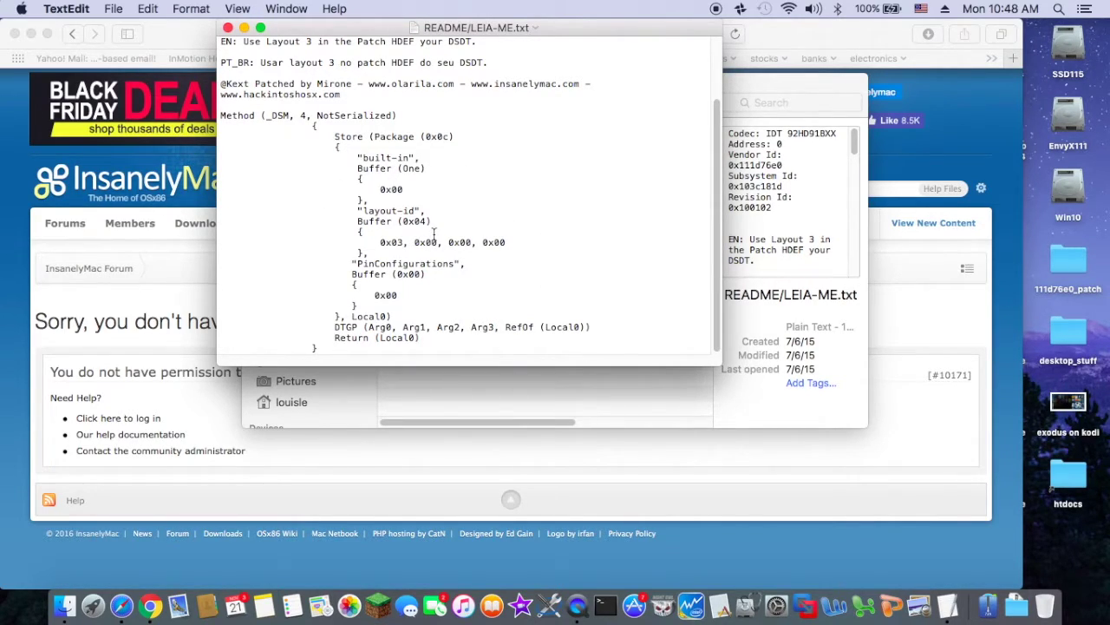
left_click(228, 28)
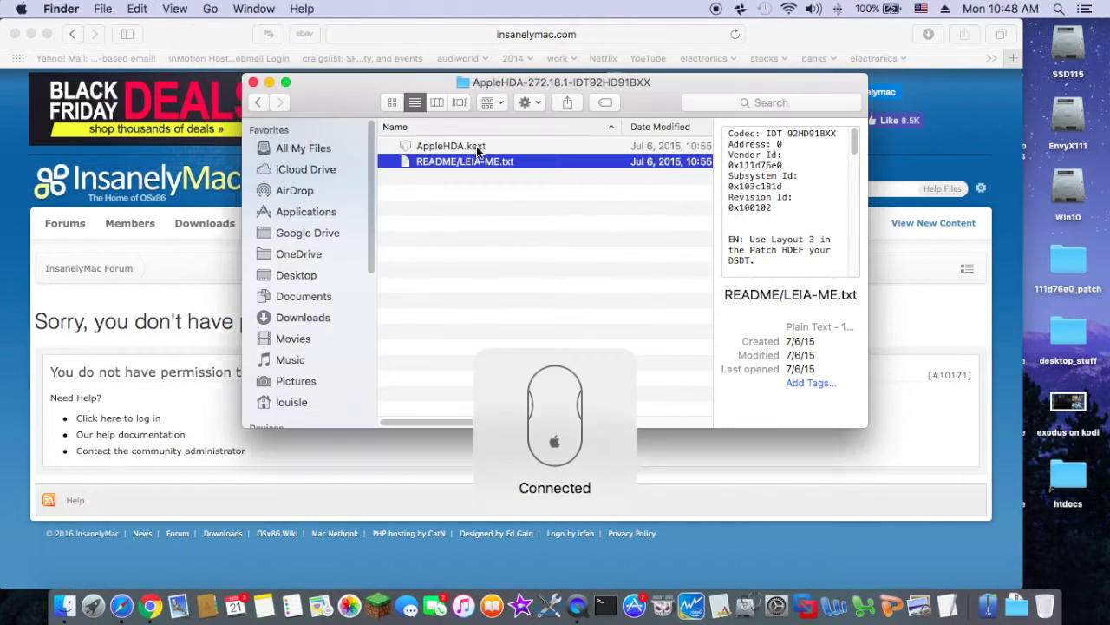
Show AppleHDA.kext's package contents and reopen the downloaded AppleHDA-272.18.1-IDT92HD91BXX folder from Downloads
left_click(475, 145)
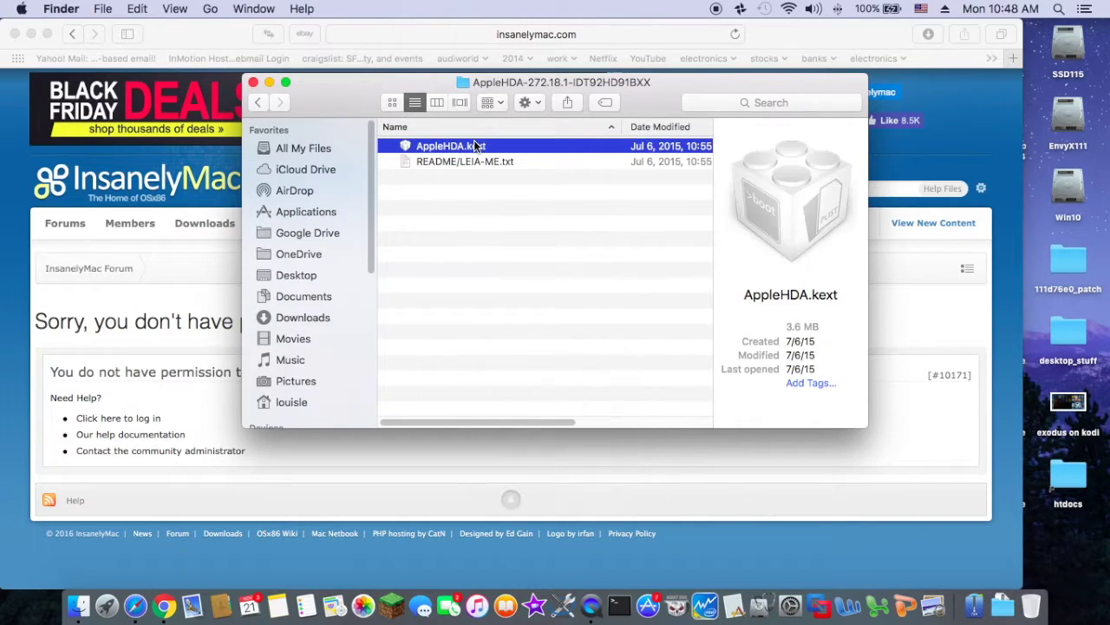
right_click(483, 149)
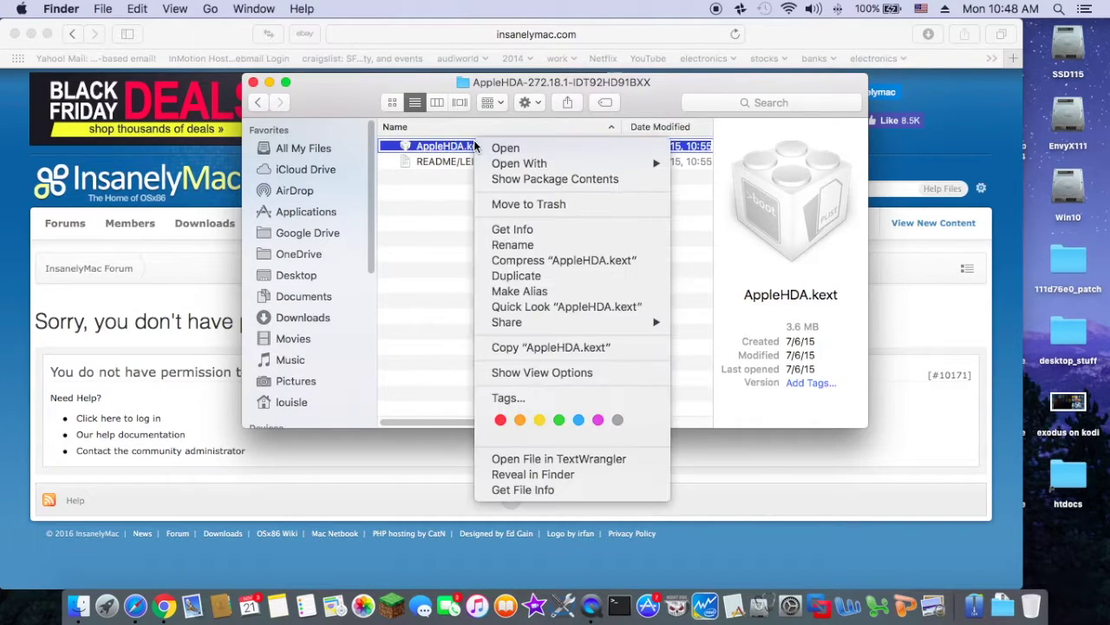
left_click(520, 180)
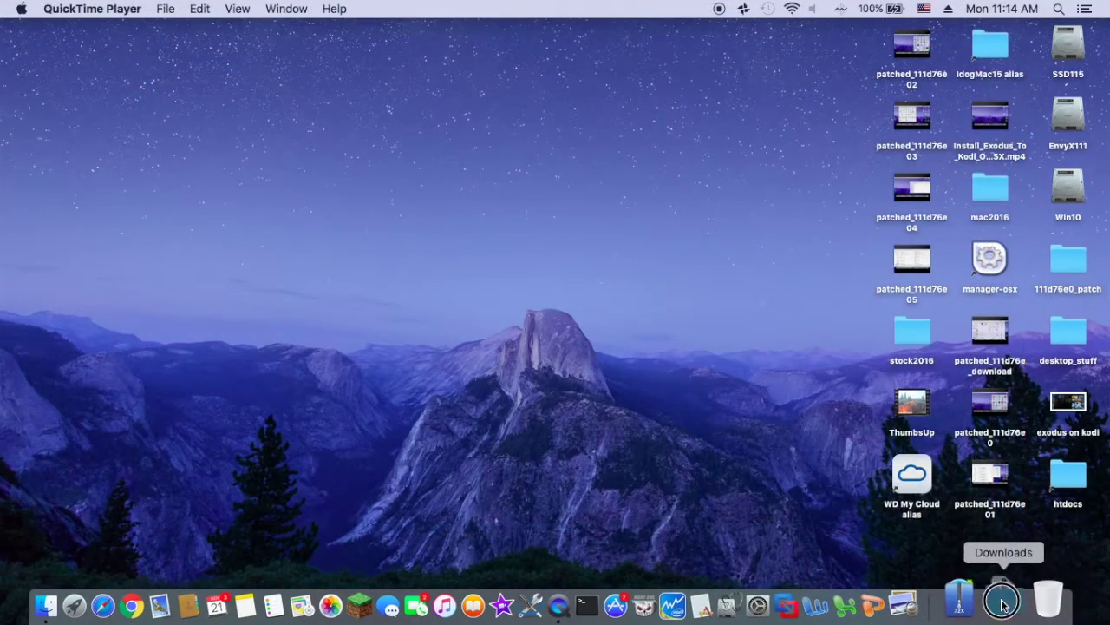
left_click(1001, 601)
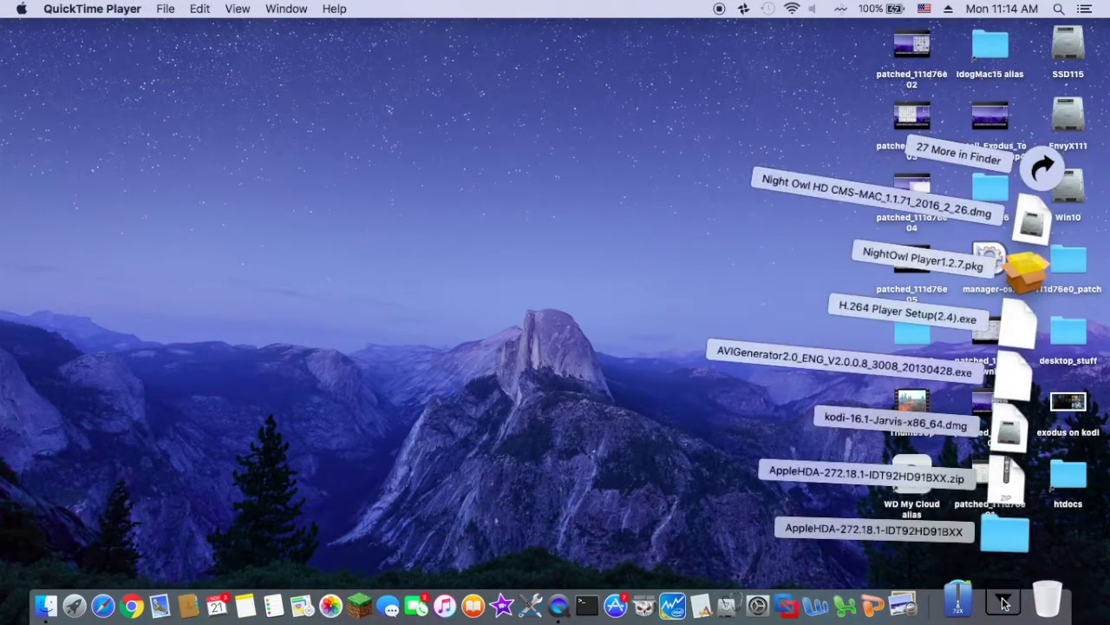
left_click(1004, 534)
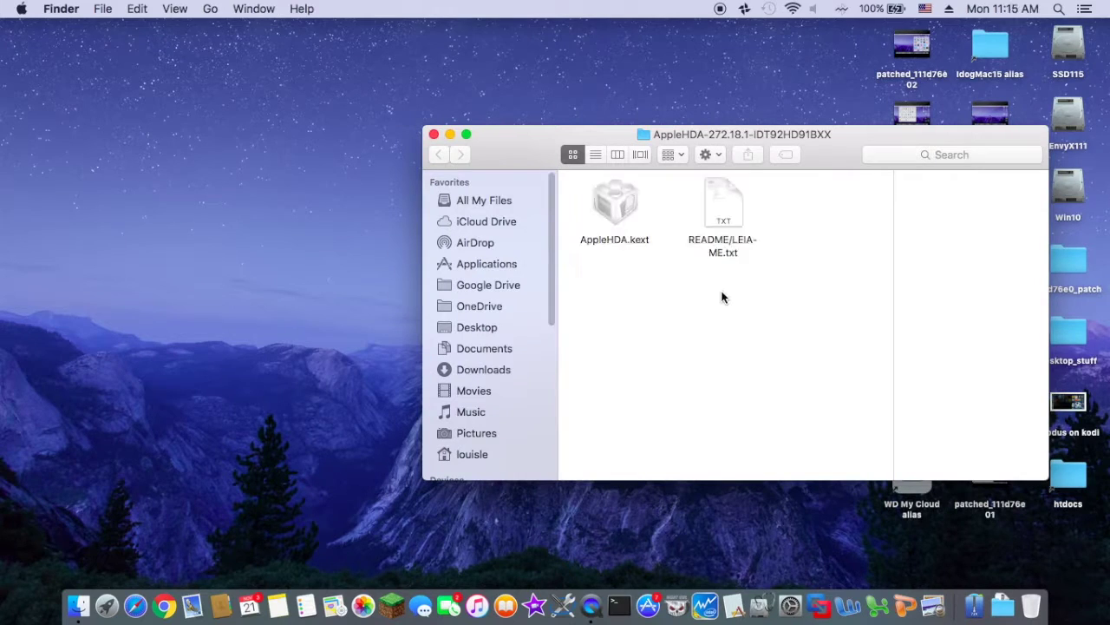
left_click_drag(500, 151, 160, 65)
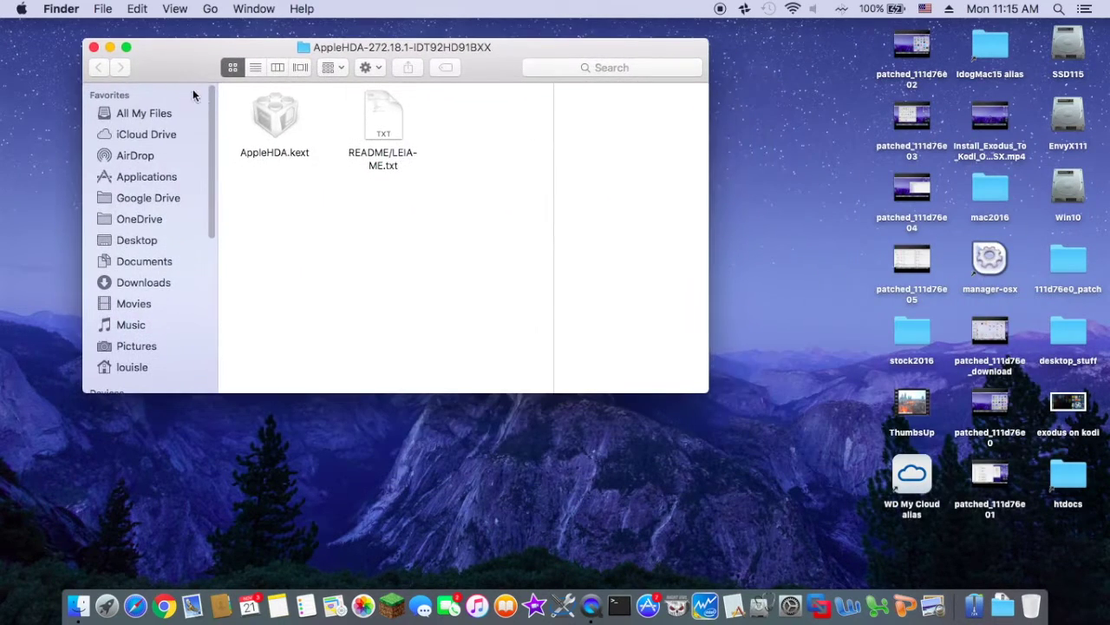
Browse into AppleHDA.kext's Contents/Resources to the layout xml.zlib files, with desktop_stuff opened alongside
left_click(274, 126)
right_click(276, 122)
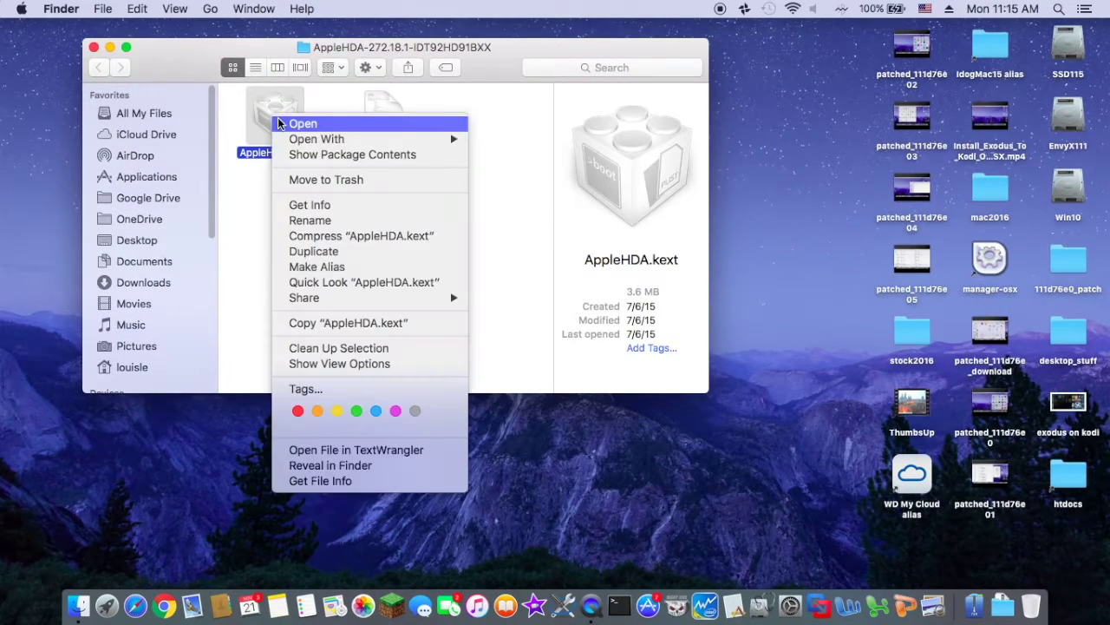
left_click(332, 154)
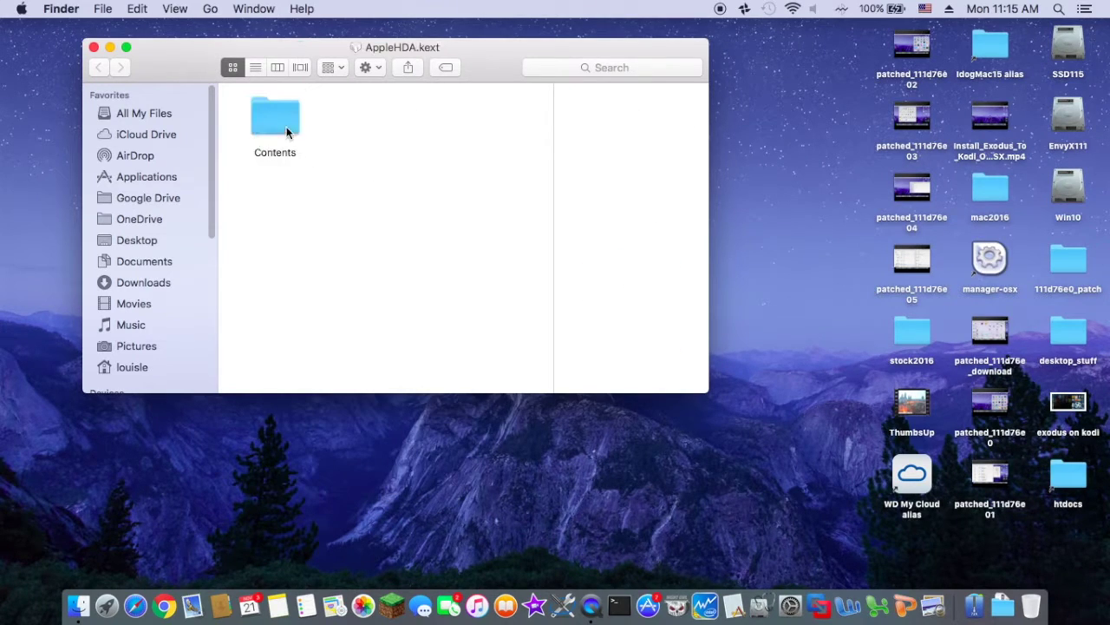
left_click(286, 131)
double_click(286, 130)
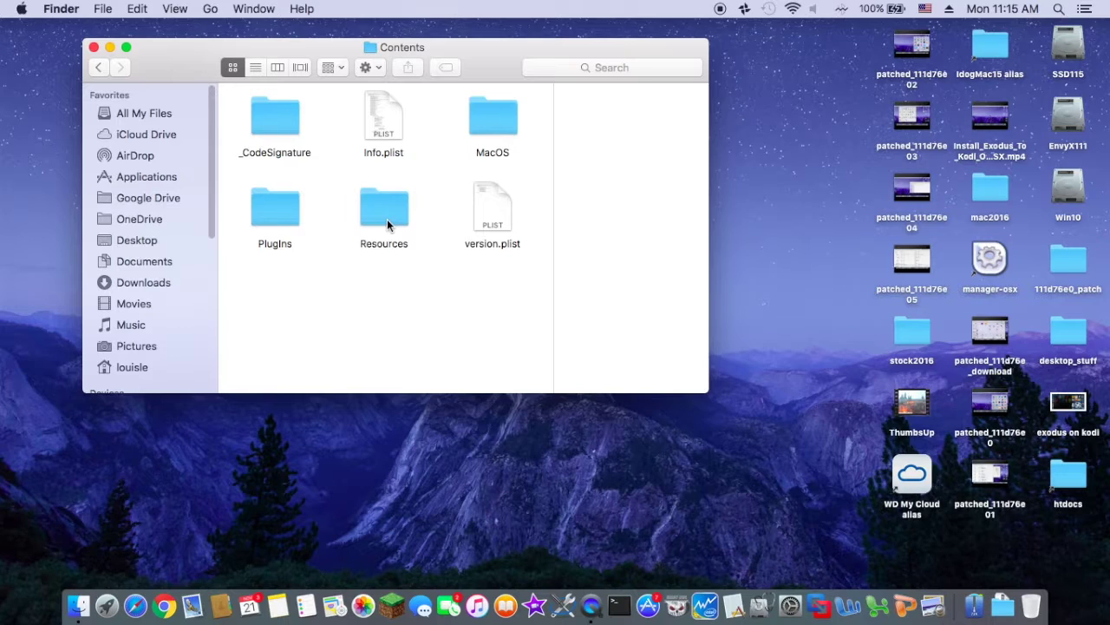
left_click(387, 218)
double_click(387, 218)
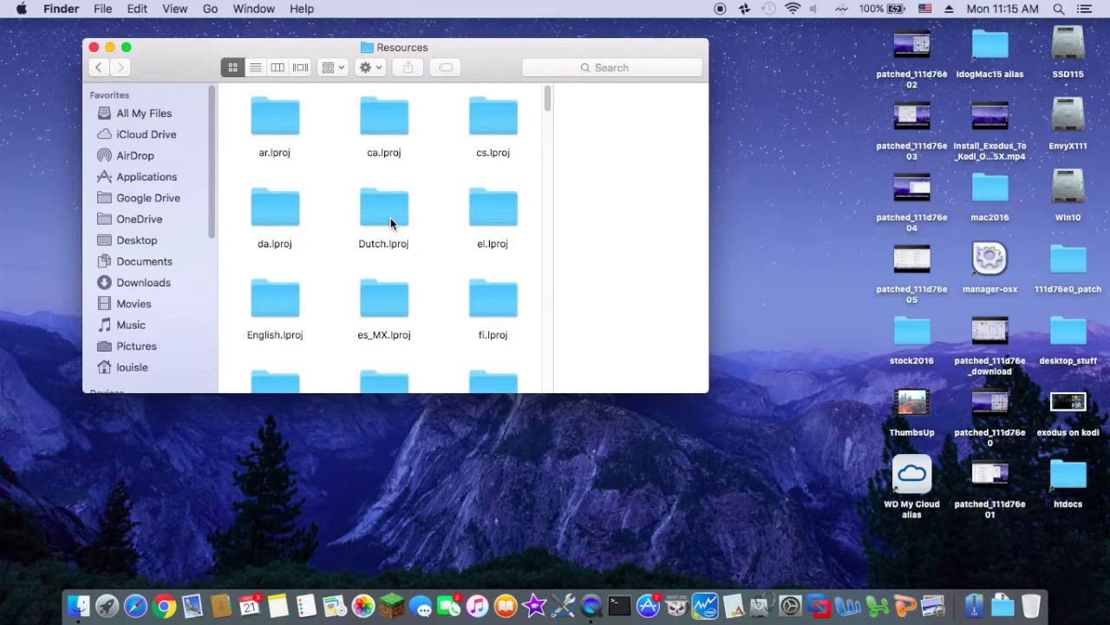
scroll(415, 241, "down", 10)
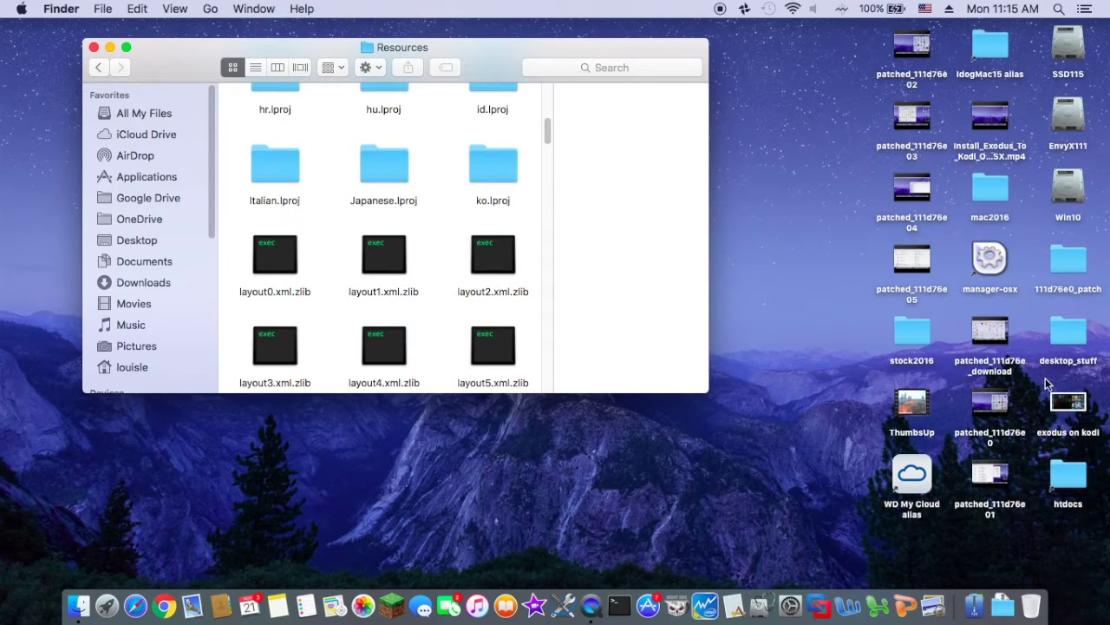
double_click(1069, 334)
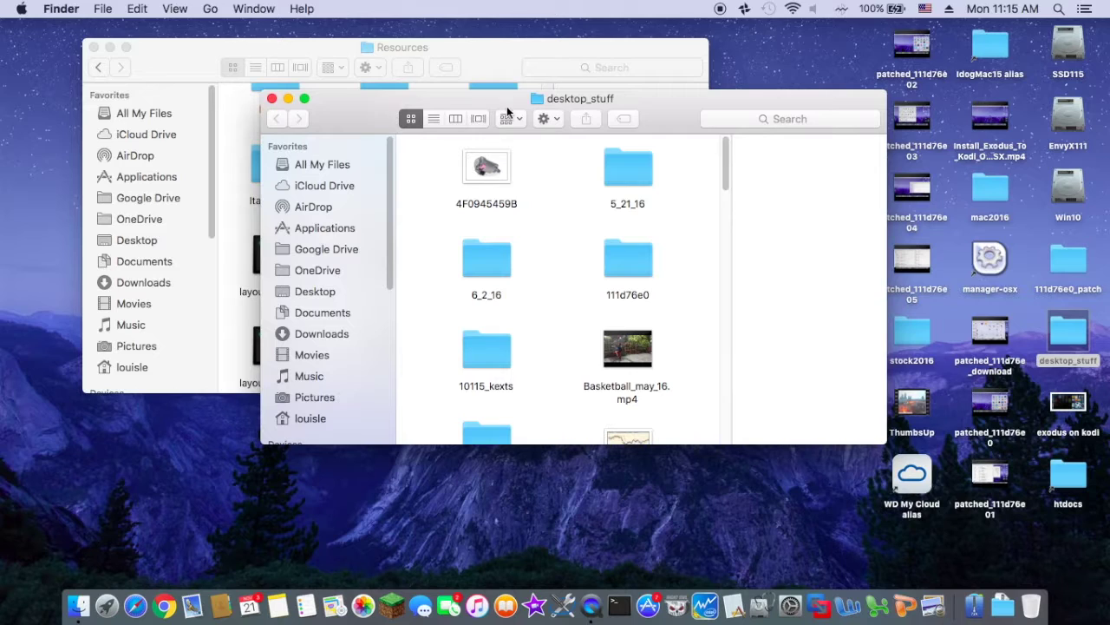
Open the Resources folder of the patched AppleHDA.kext in desktop_stuff/111d76e0/patched
left_click_drag(366, 122, 535, 139)
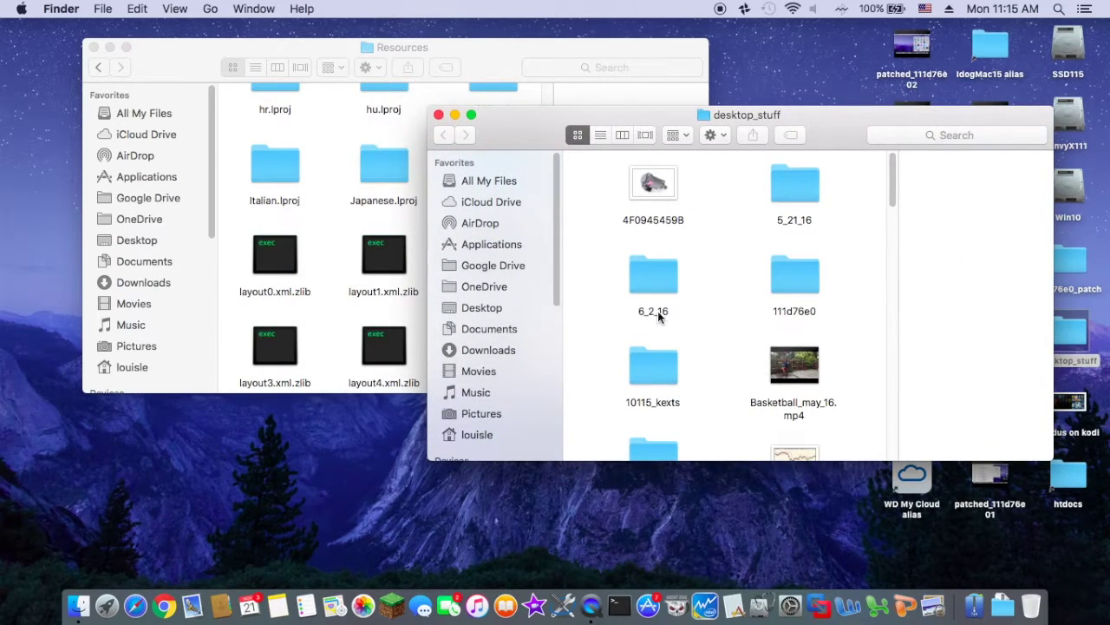
double_click(802, 286)
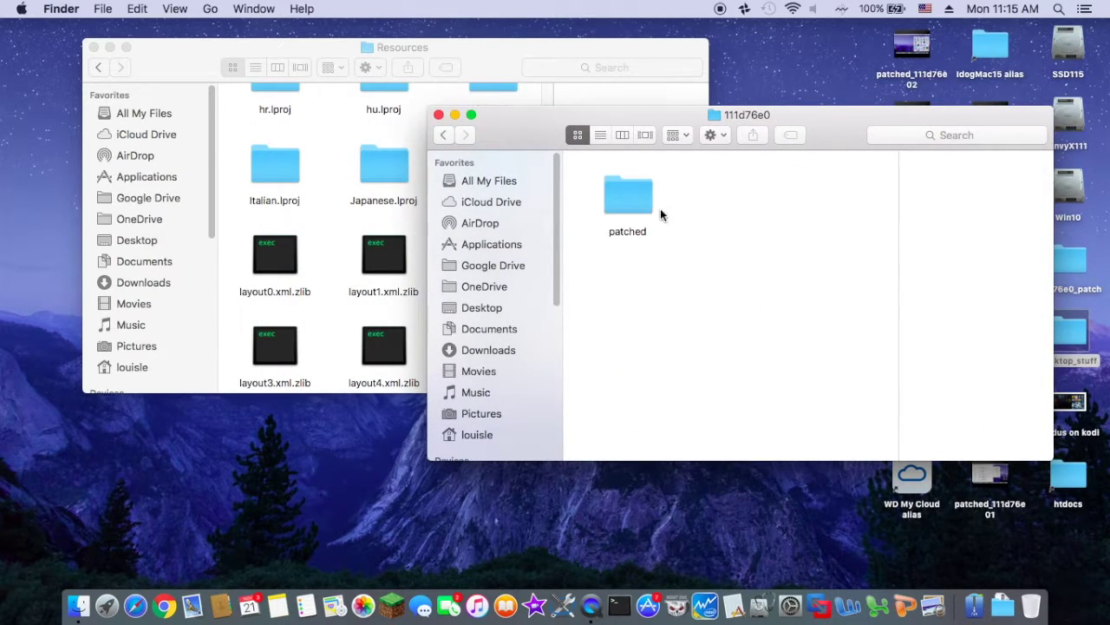
left_click(642, 206)
double_click(642, 205)
left_click(605, 184)
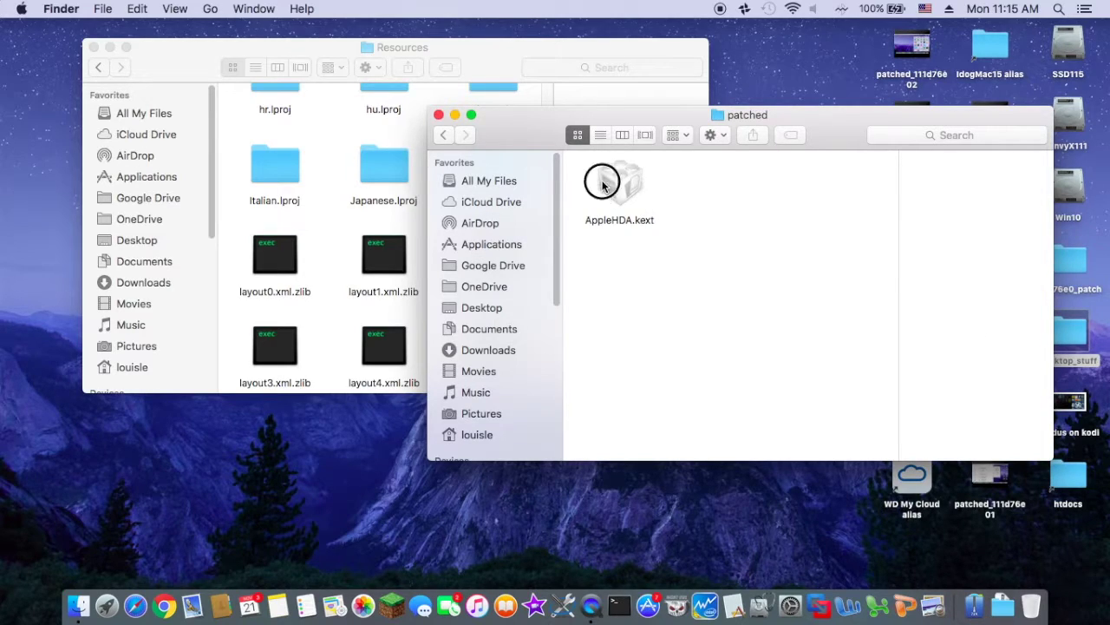
right_click(618, 188)
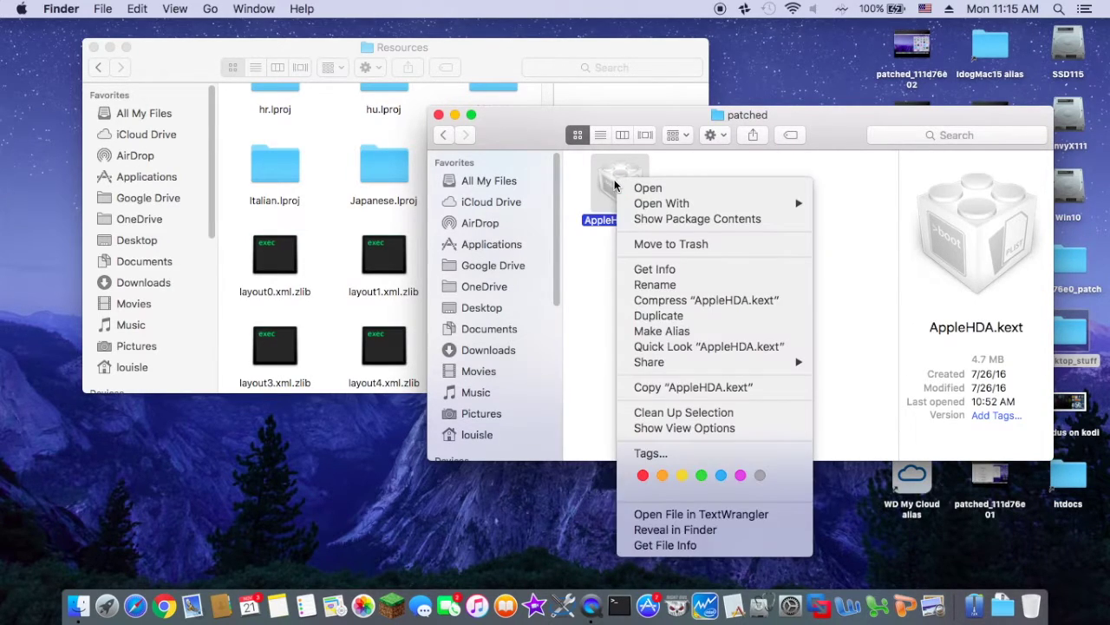
left_click(647, 220)
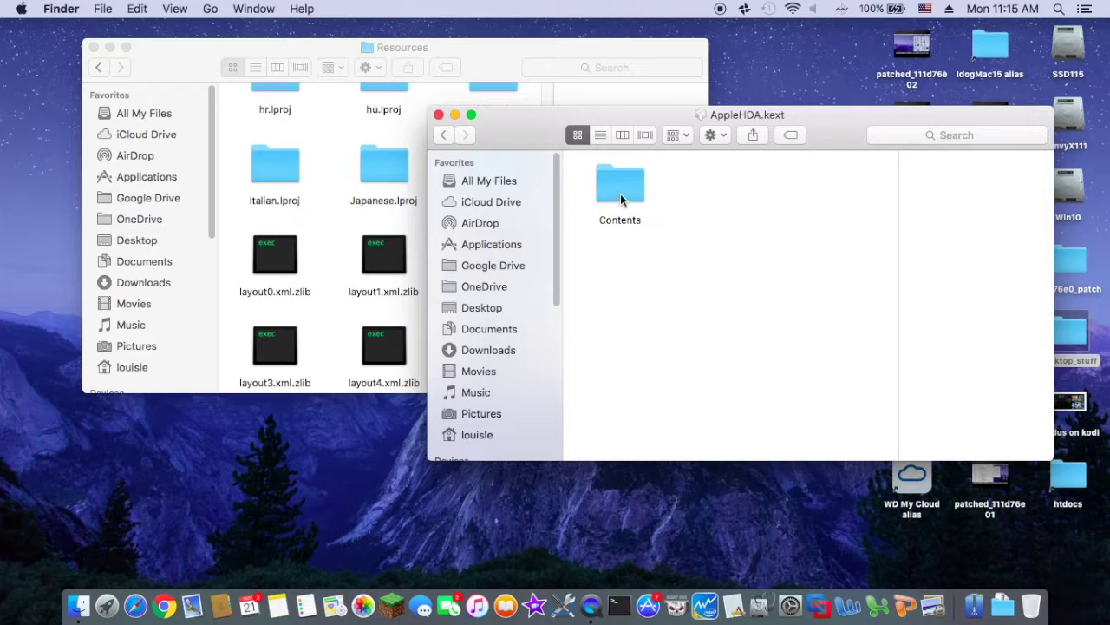
double_click(623, 195)
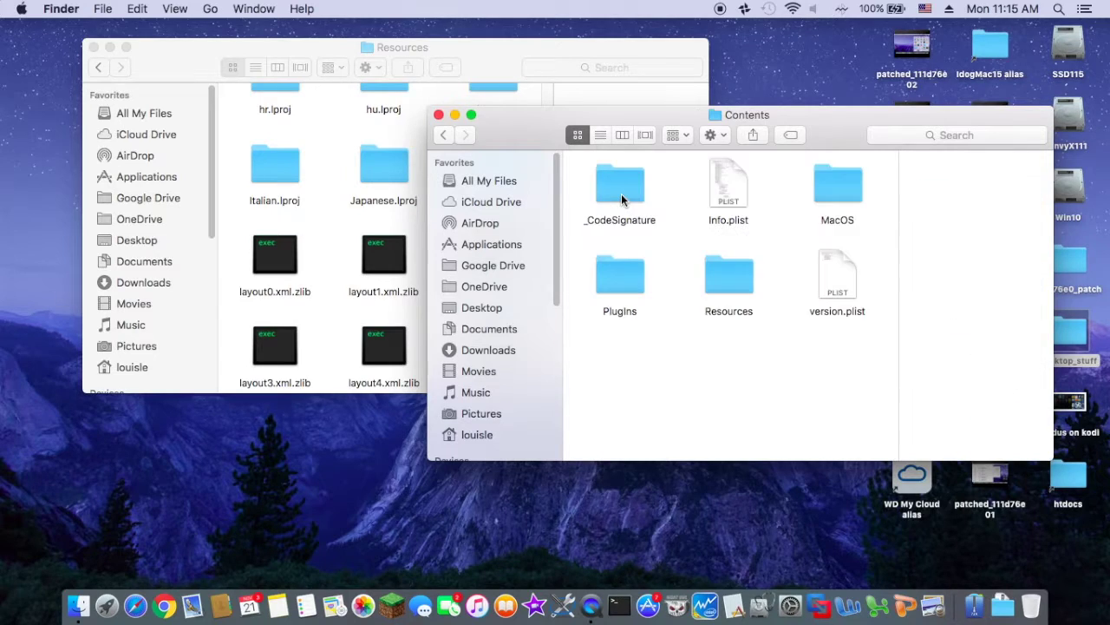
double_click(734, 292)
scroll(792, 334, "down", 10)
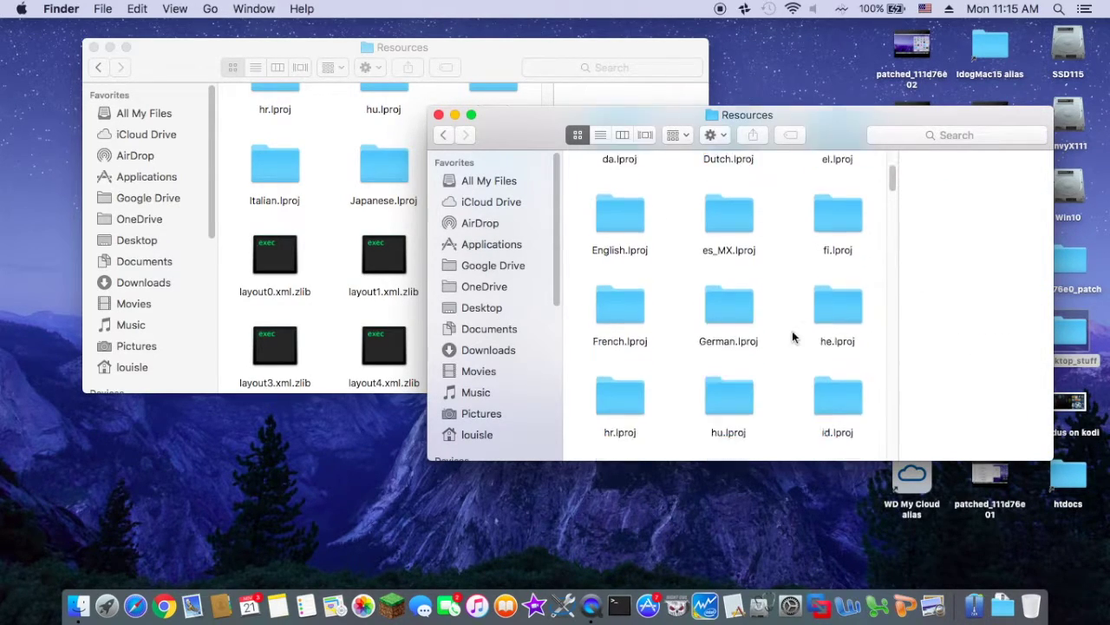
scroll(792, 337, "up", 5)
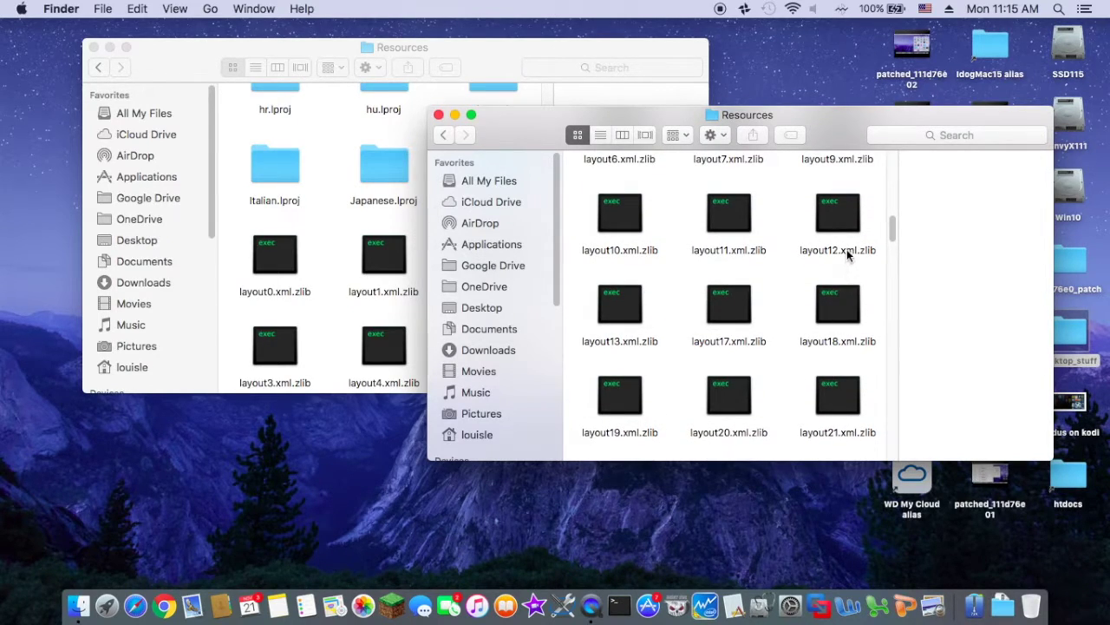
Copy layout12.xml.zlib into the downloaded kext's Resources, replacing the existing file
left_click(848, 251)
right_click(847, 250)
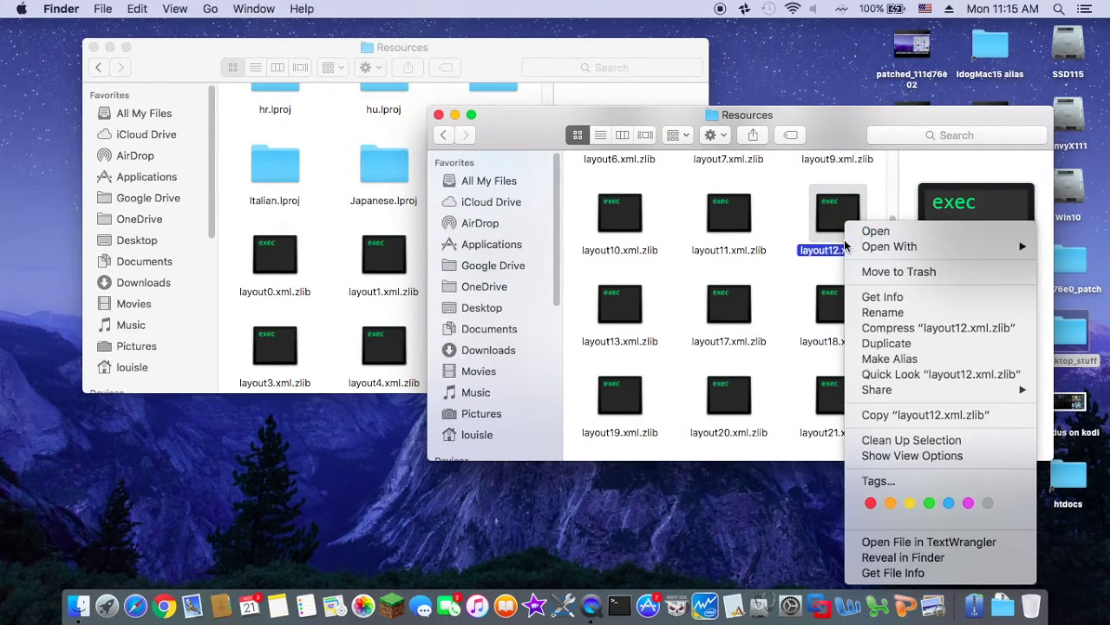
left_click(881, 416)
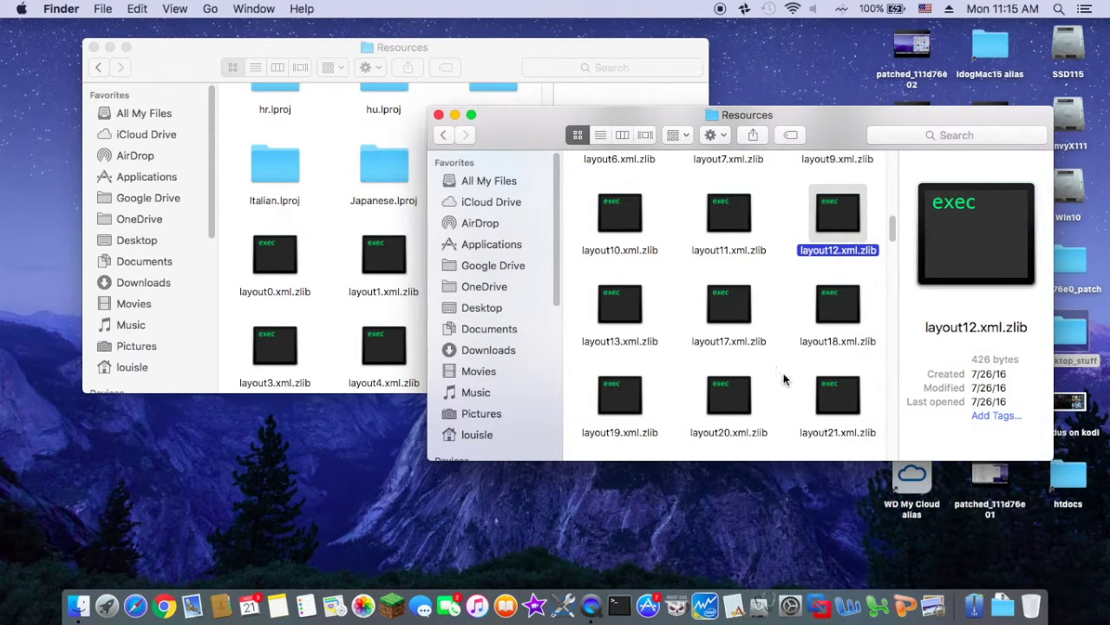
scroll(784, 379, "down", 5)
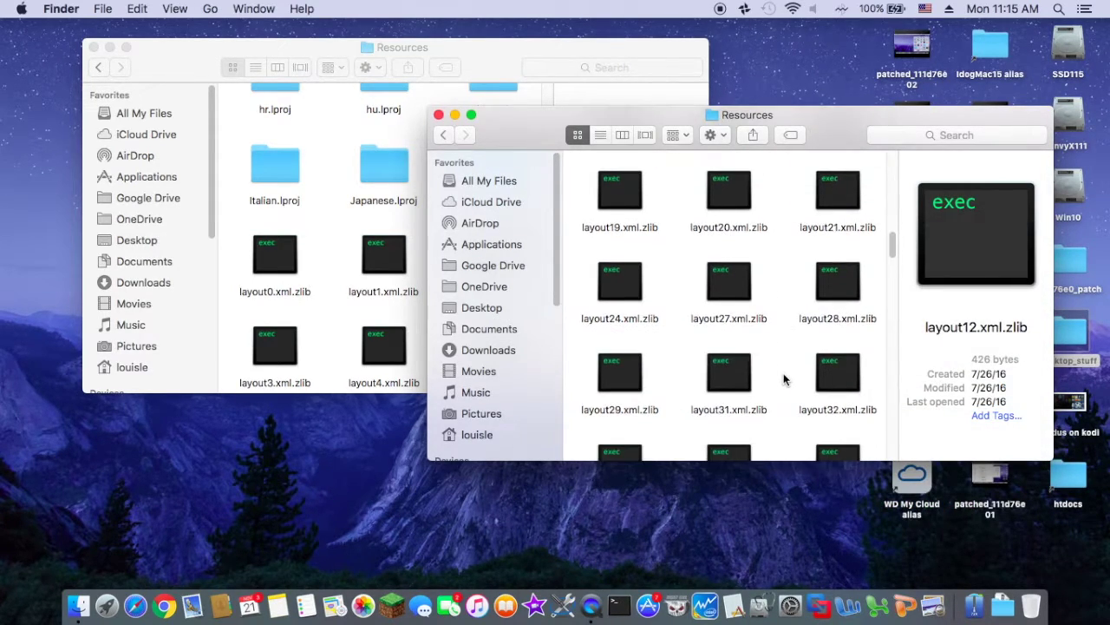
left_click(326, 312)
right_click(326, 310)
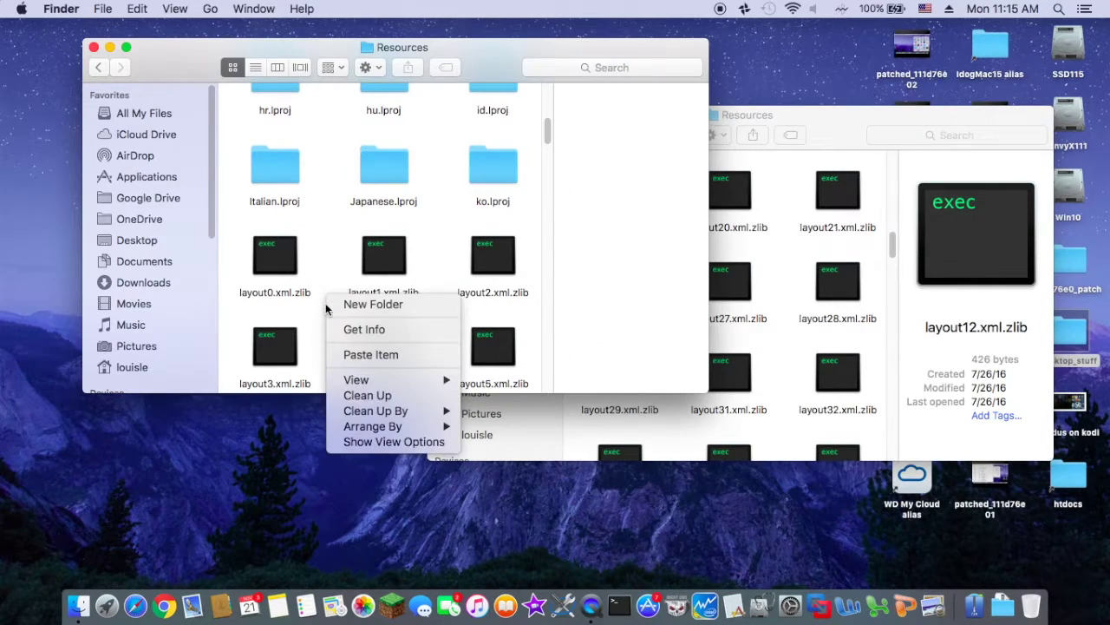
left_click(353, 355)
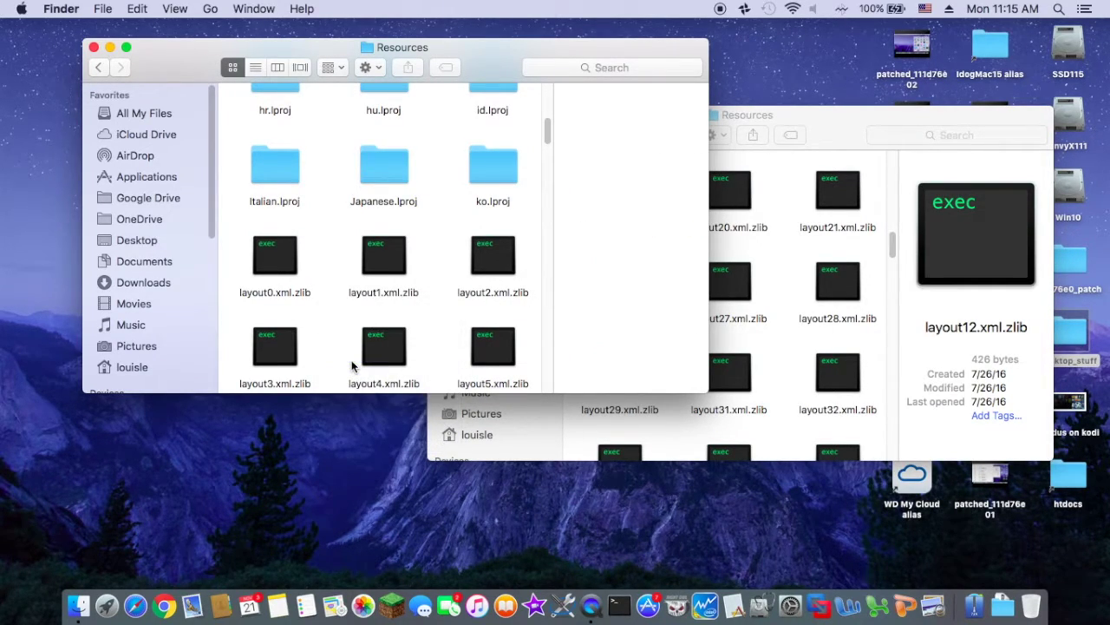
left_click(343, 95)
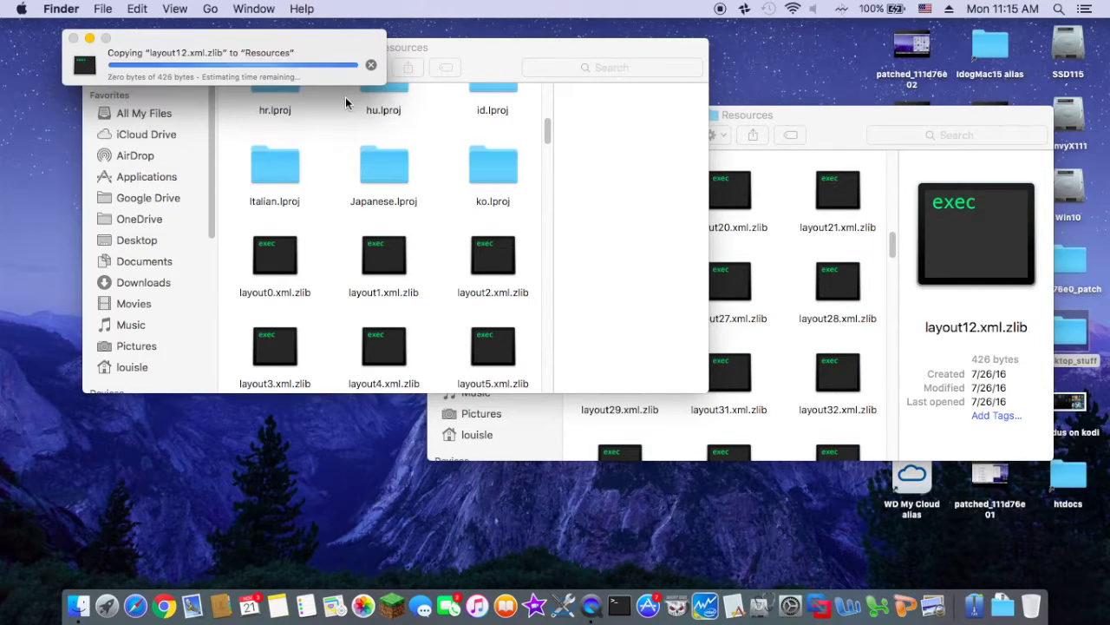
scroll(790, 358, "down", 10)
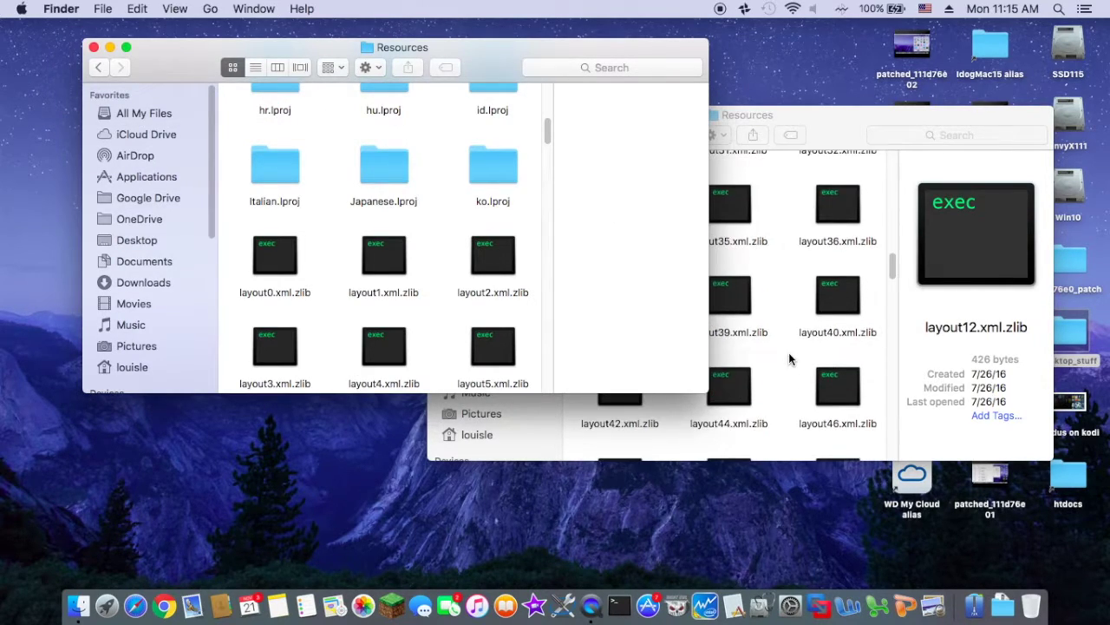
left_click(830, 139)
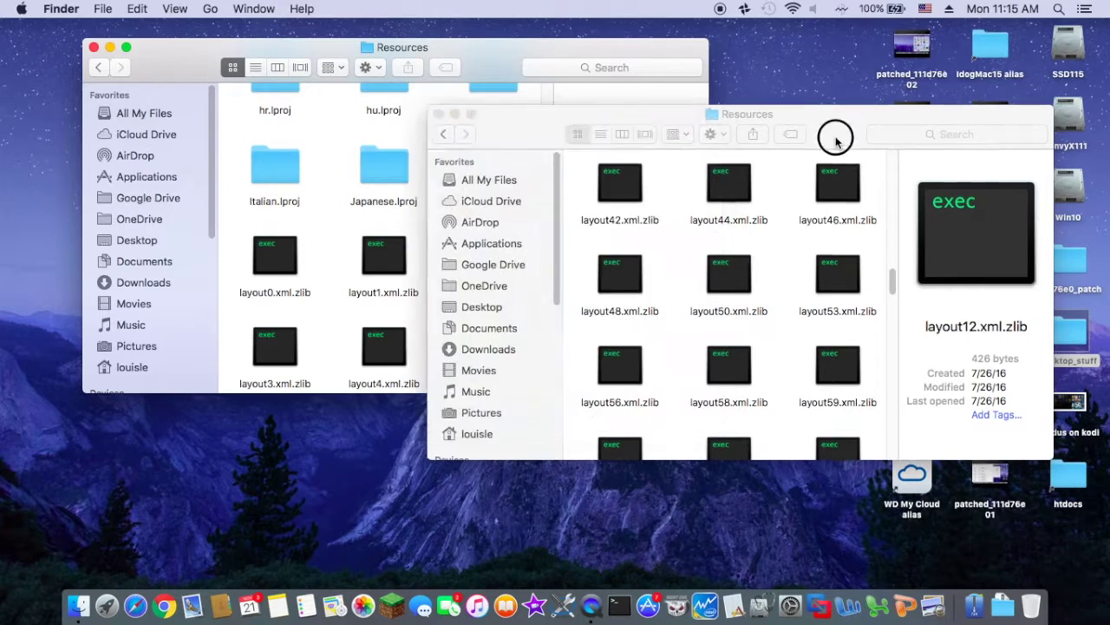
scroll(818, 248, "down", 10)
scroll(814, 259, "down", 3)
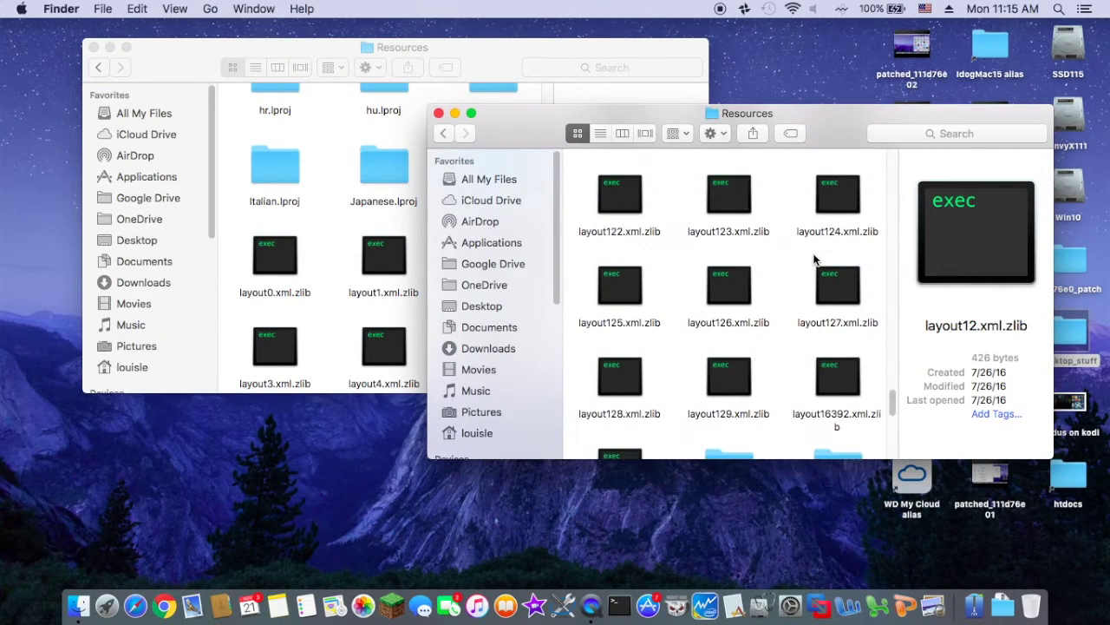
scroll(814, 259, "down", 3)
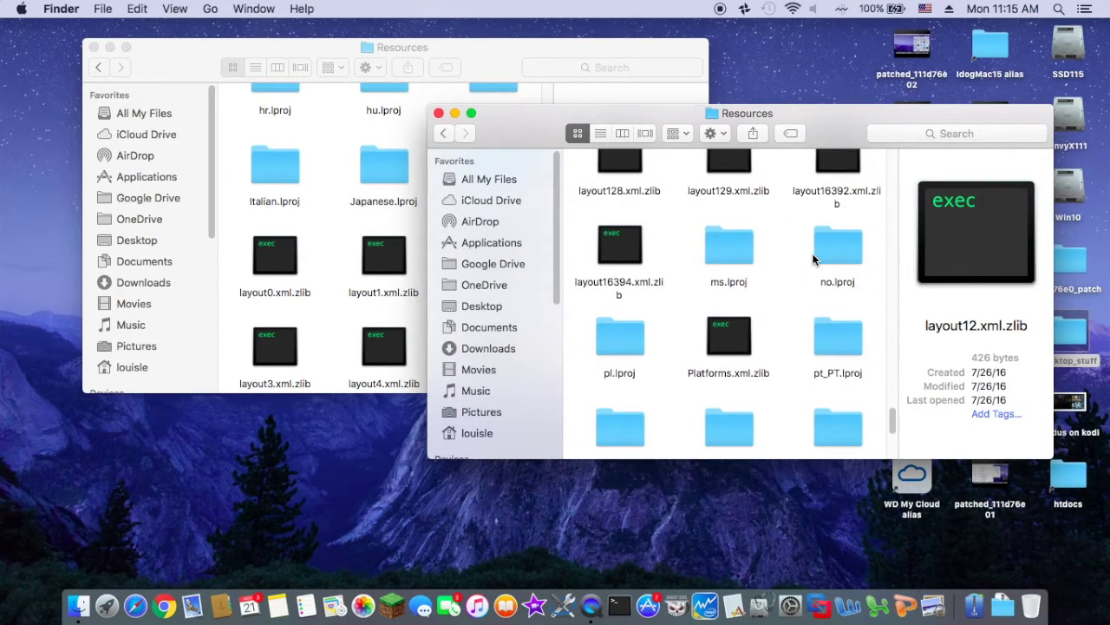
Copy Platforms.xml.zlib from the patched Resources over the older copy in the downloaded kext's Resources
left_click(746, 372)
right_click(748, 373)
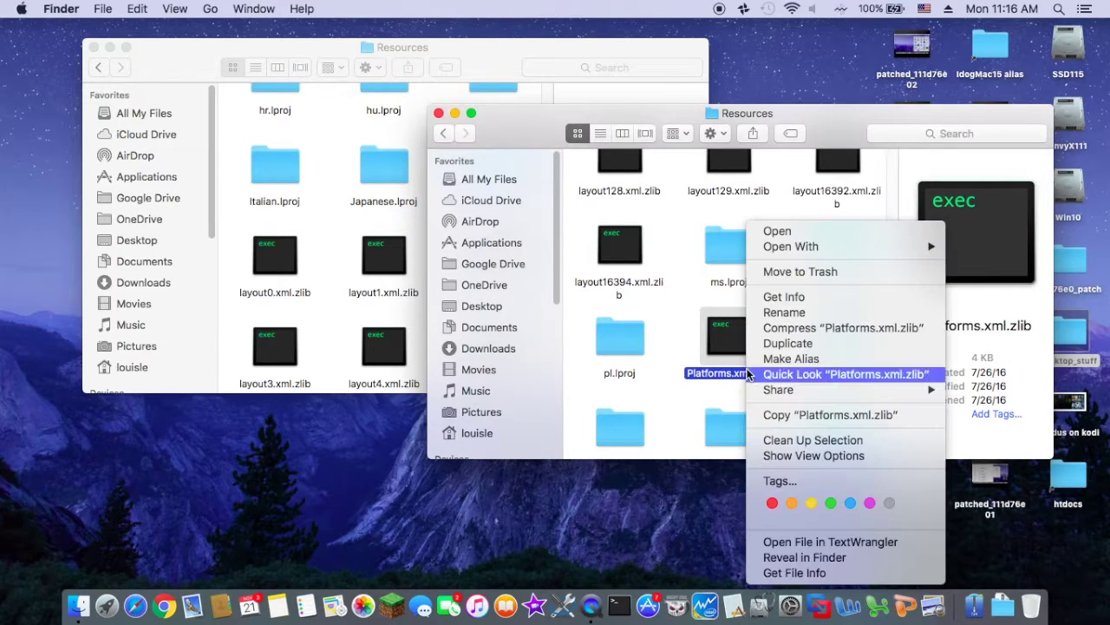
left_click(788, 415)
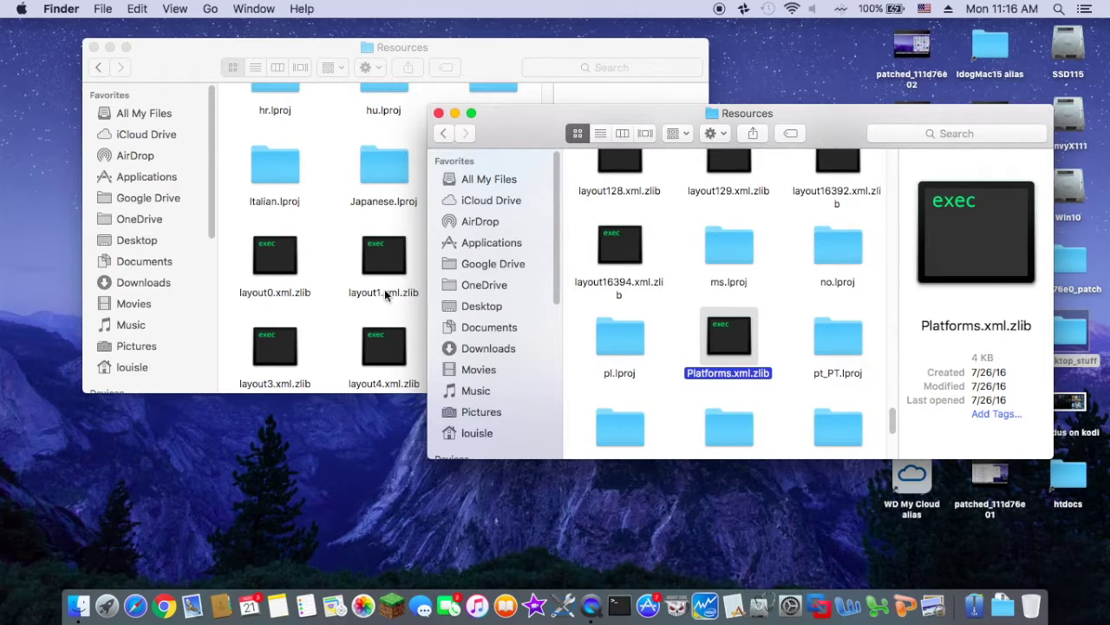
left_click(332, 305)
right_click(329, 309)
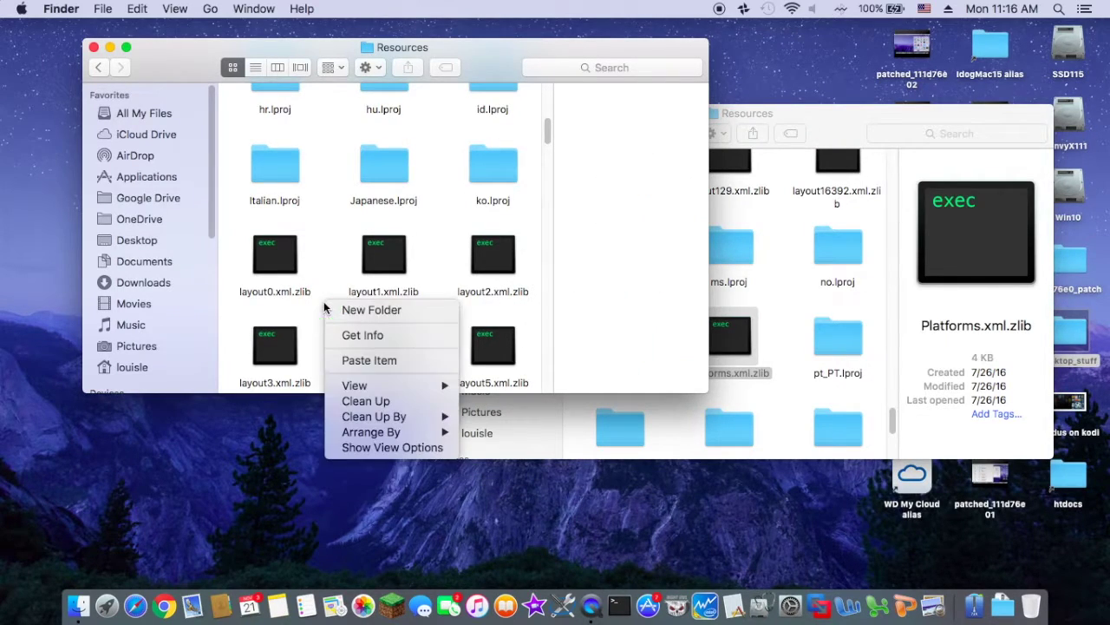
left_click(348, 360)
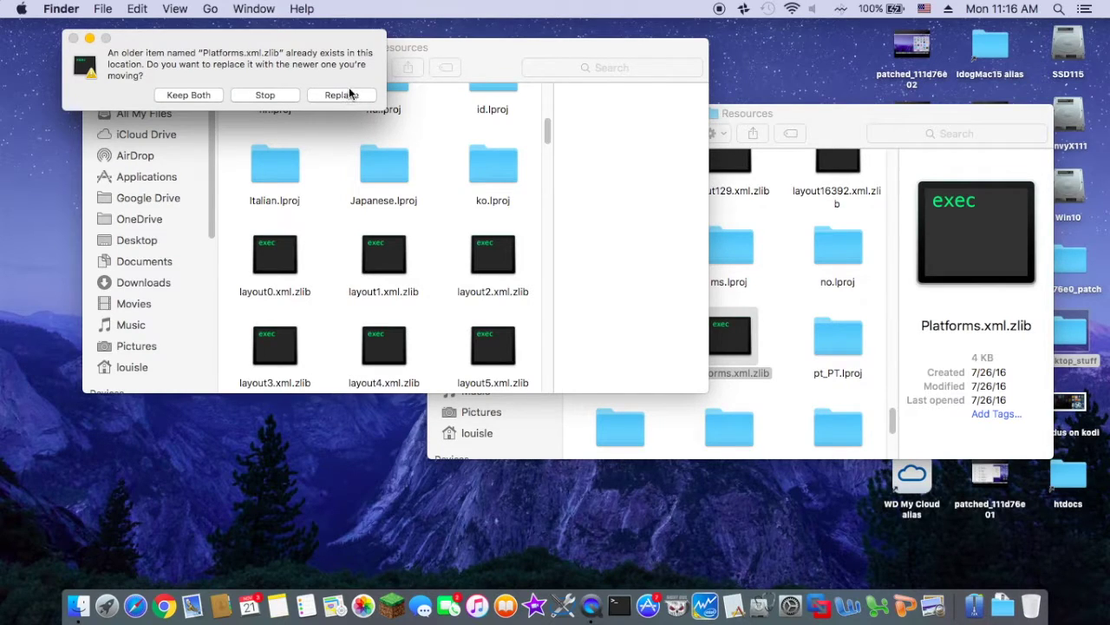
left_click(351, 97)
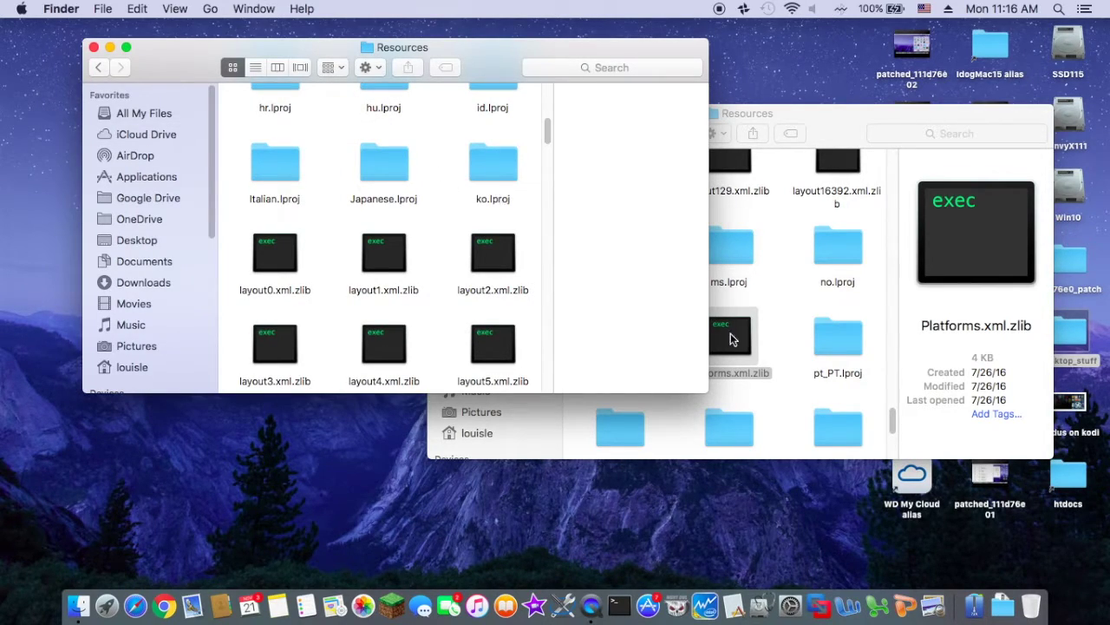
left_click(799, 321)
scroll(800, 319, "down", 5)
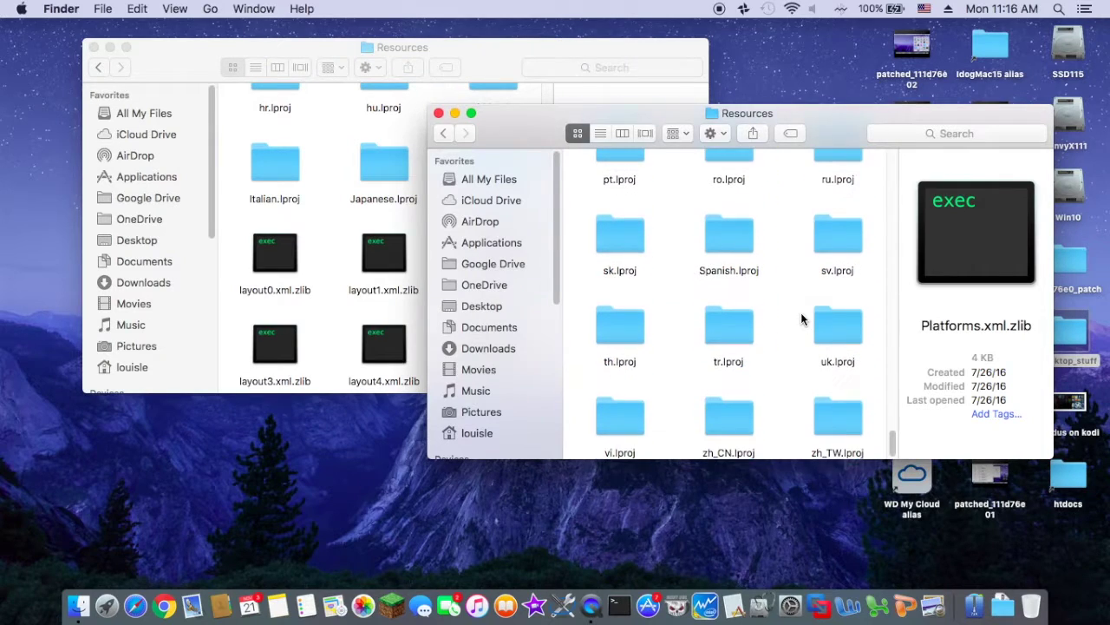
scroll(801, 317, "up", 10)
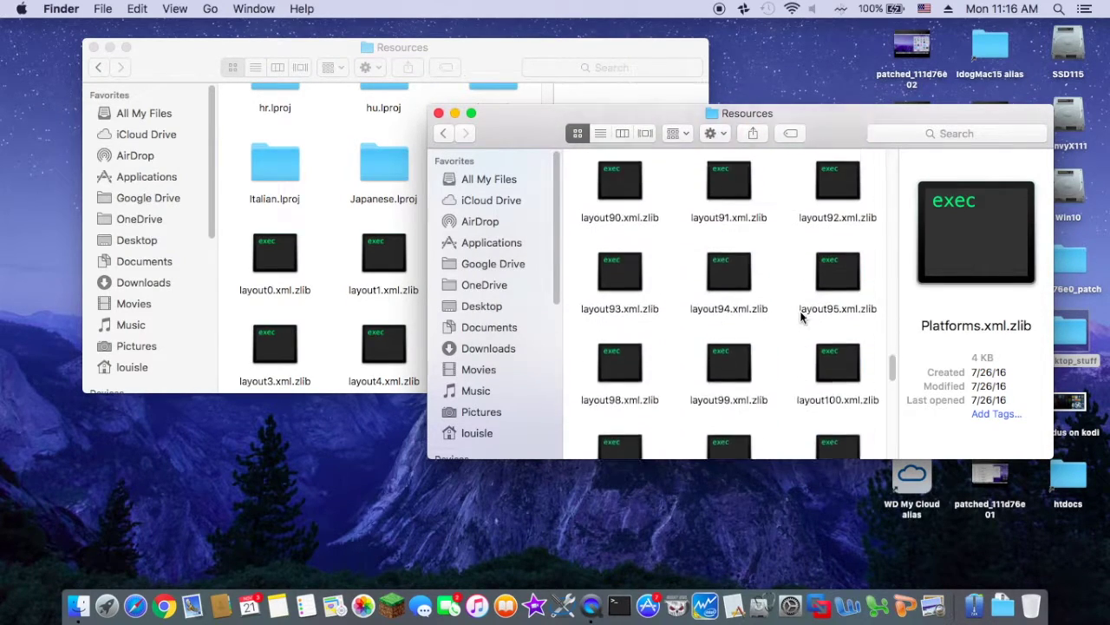
Open the PlugIns folders of both the downloaded and the patched AppleHDA.kext
left_click(442, 134)
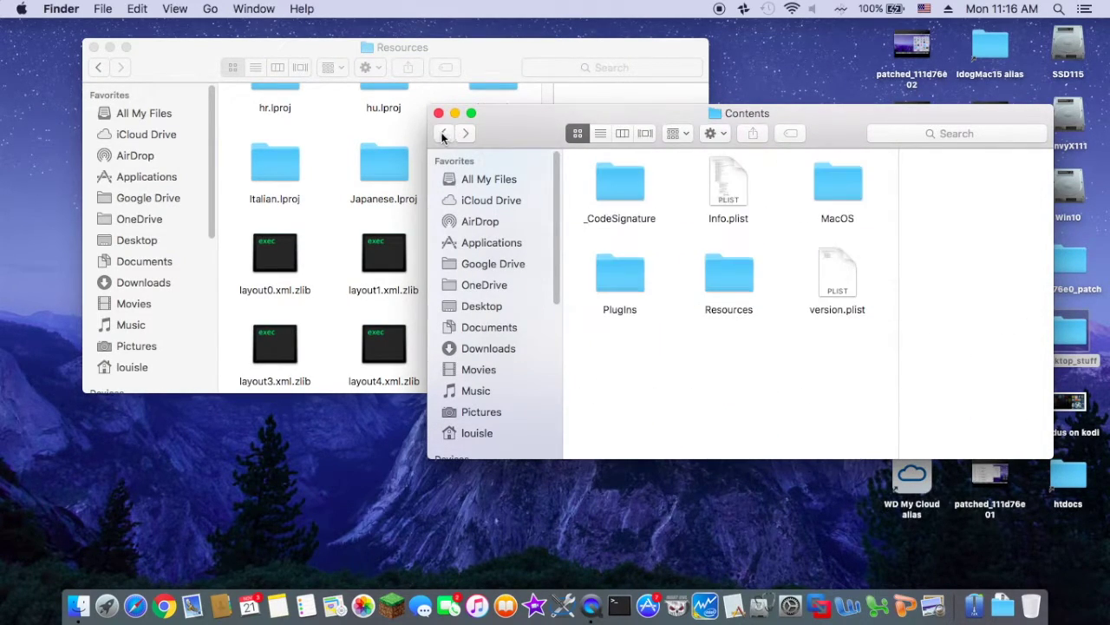
left_click(97, 68)
double_click(275, 206)
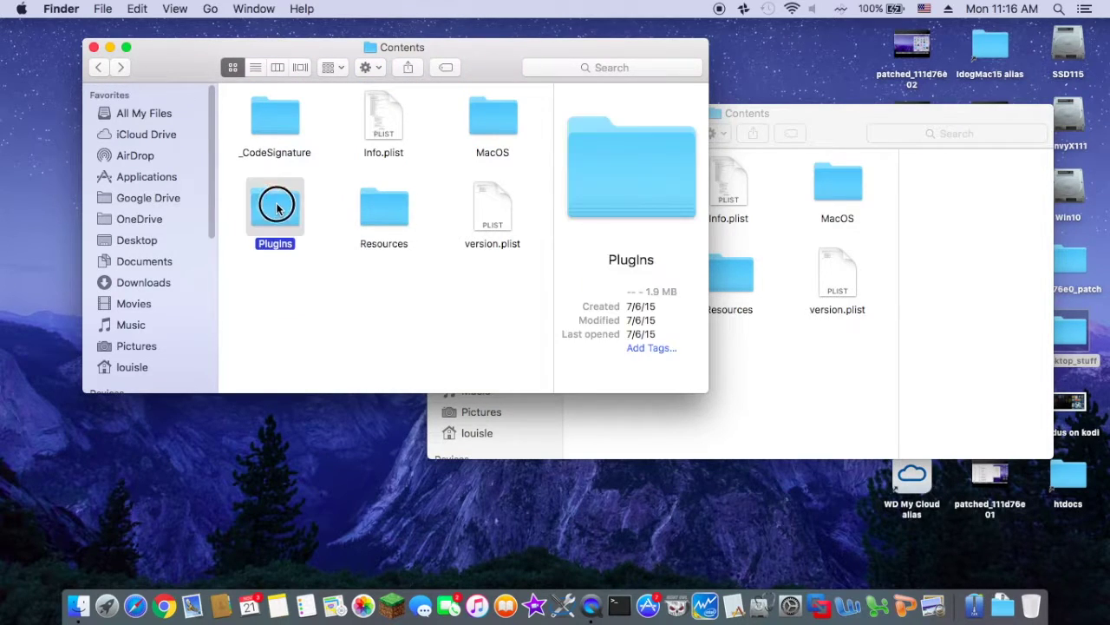
left_click(749, 371)
double_click(599, 266)
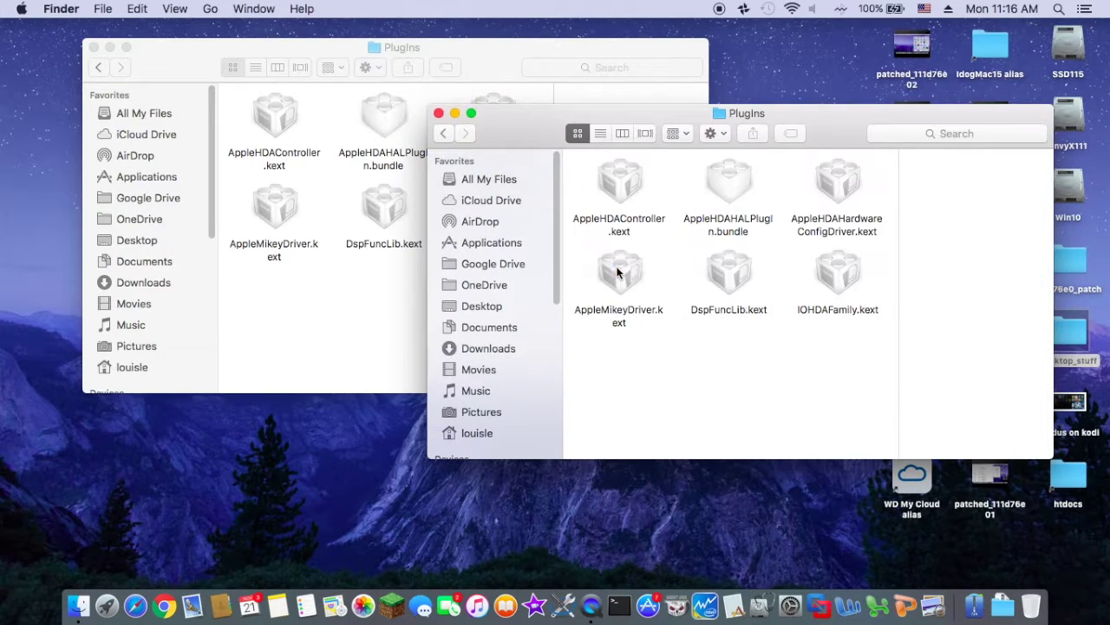
Move AppleHDAHardwareConfigDriver.kext into the other PlugIns, replacing it, then paste a copy back
left_click(848, 183)
left_click_drag(847, 182, 331, 133)
left_click(343, 95)
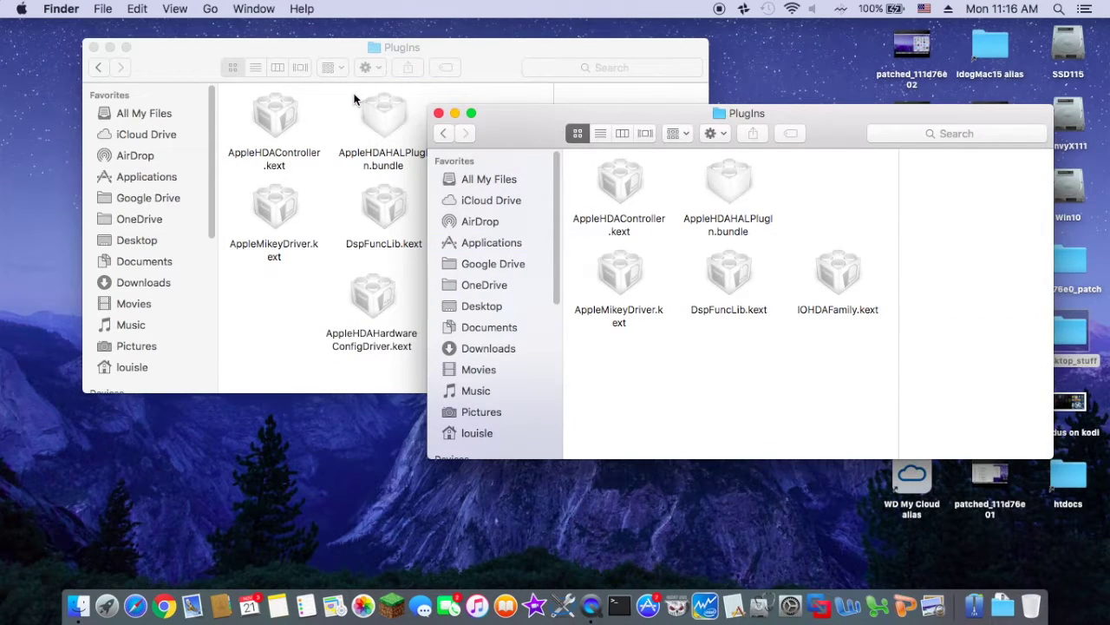
right_click(370, 297)
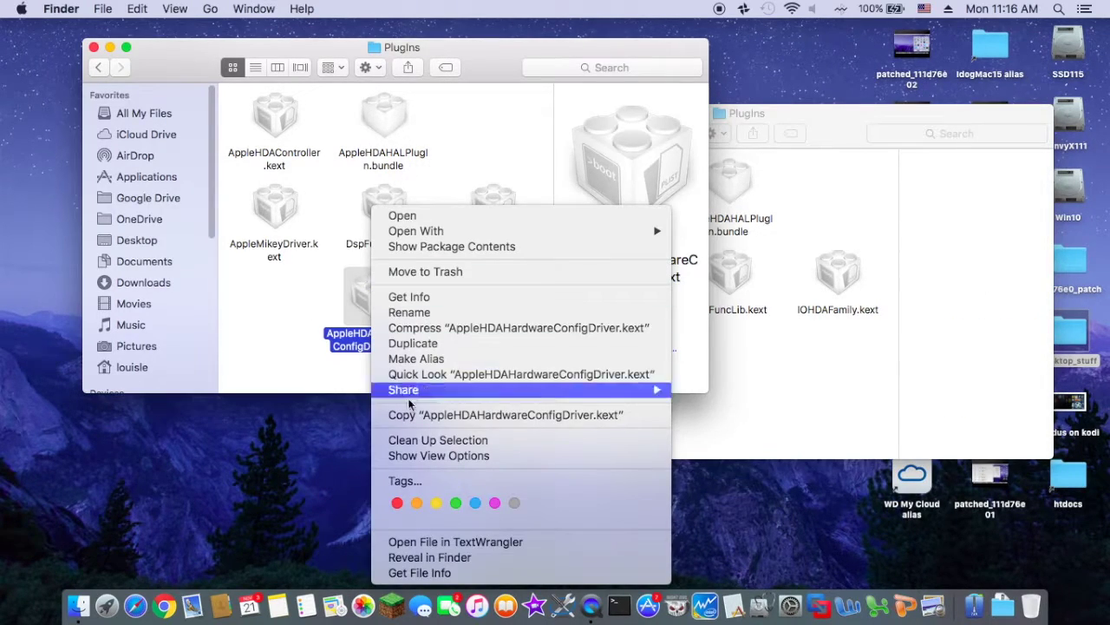
left_click(416, 415)
left_click(785, 391)
right_click(785, 385)
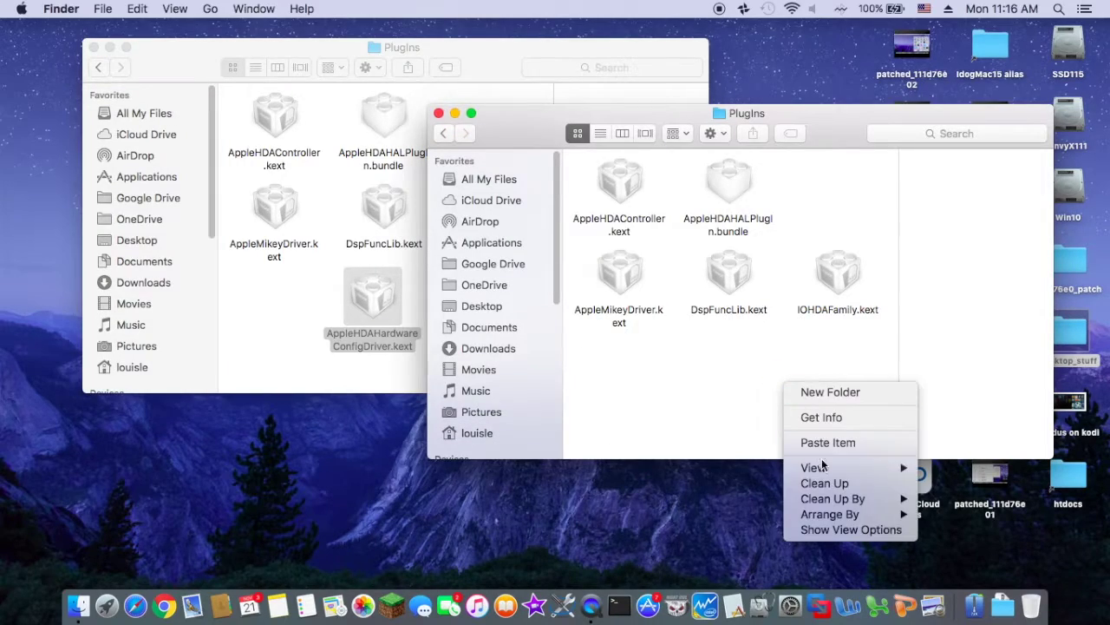
left_click(824, 443)
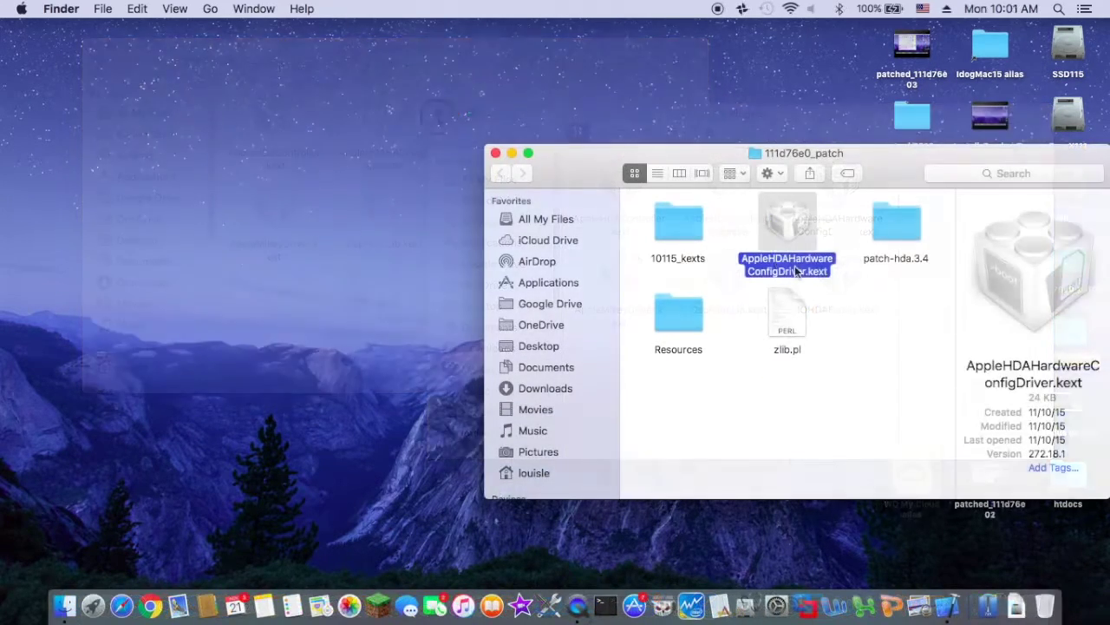
Open the 111d76e0_patch AppleHDAHardwareConfigDriver.kext Info.plist in Xcode
right_click(797, 272)
left_click(819, 265)
double_click(690, 227)
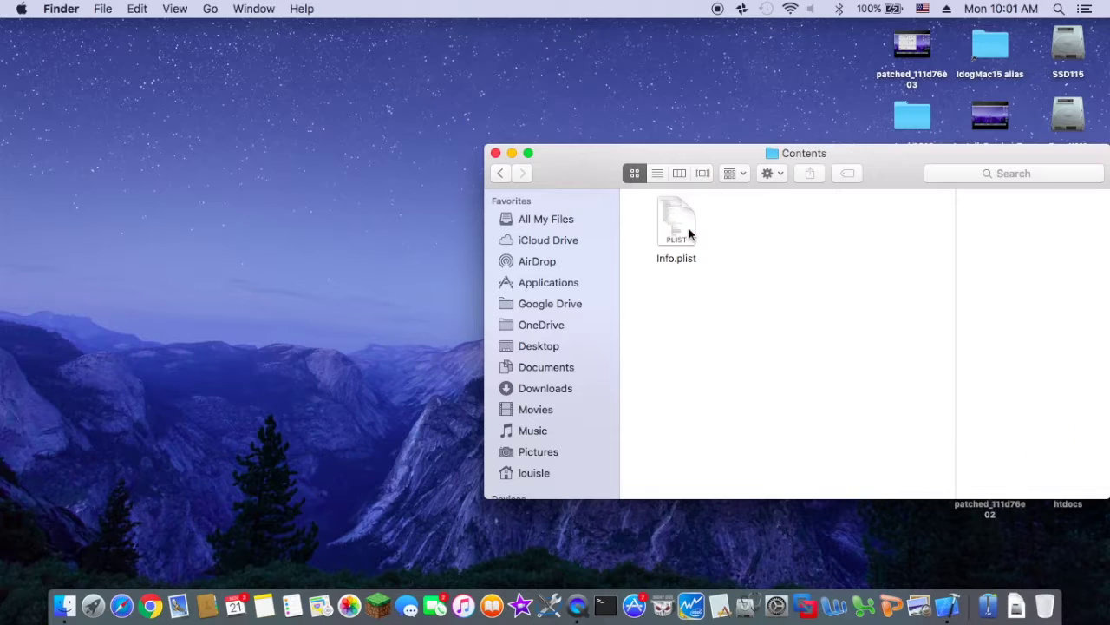
double_click(674, 232)
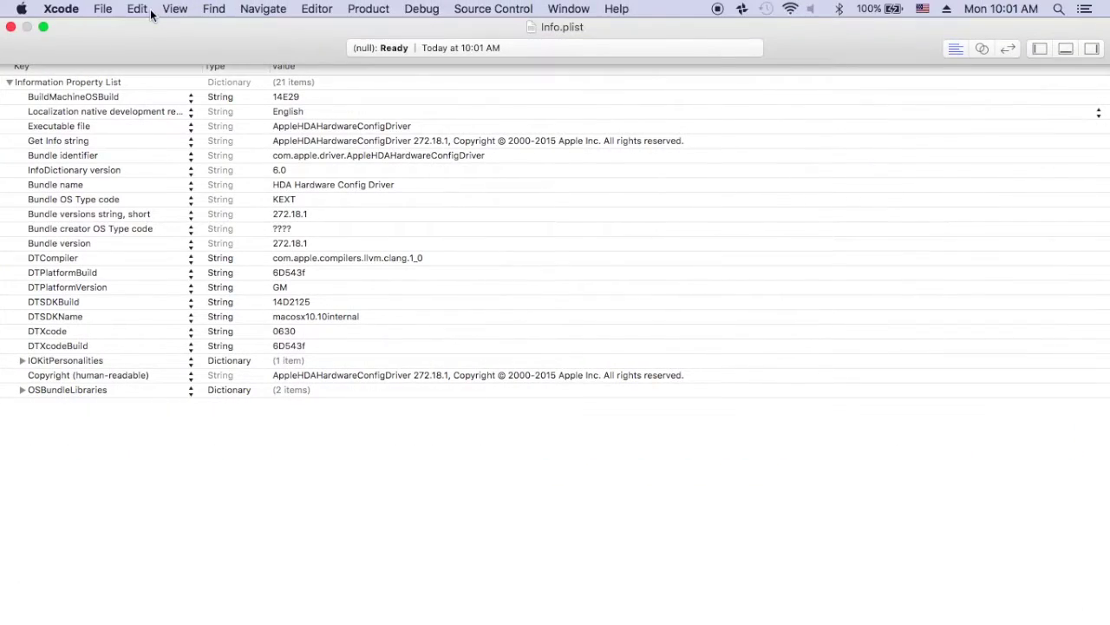
left_click(43, 27)
Navigate to patch-hda.3.4's AppleHDA.kext Contents/PlugIns folder in Finder
left_click(892, 179)
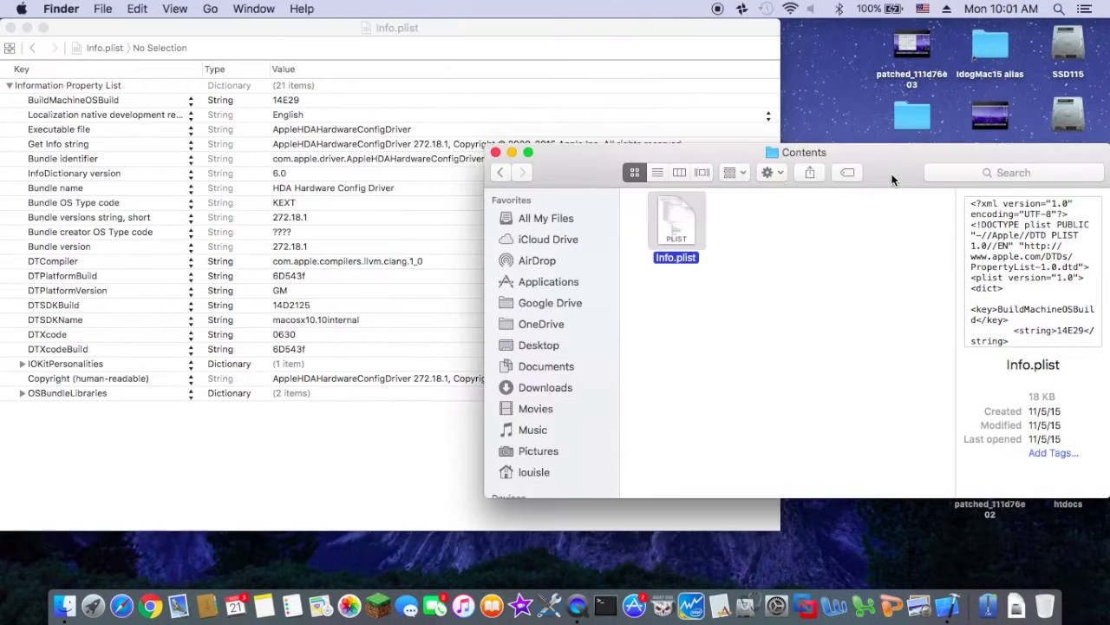
left_click(500, 172)
left_click(500, 173)
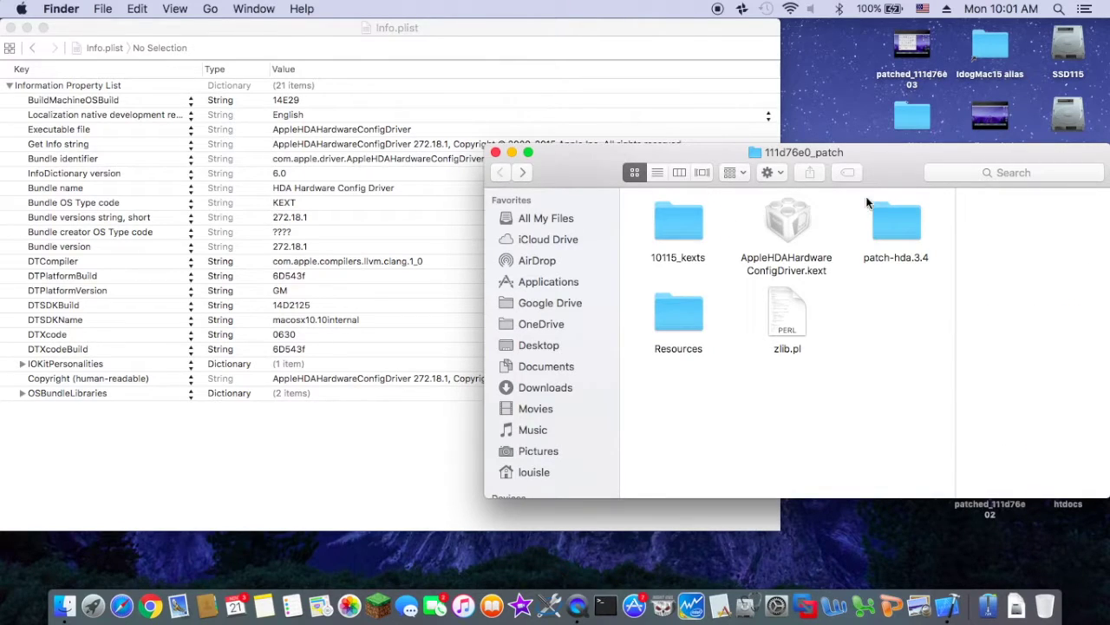
double_click(896, 223)
left_click(828, 335)
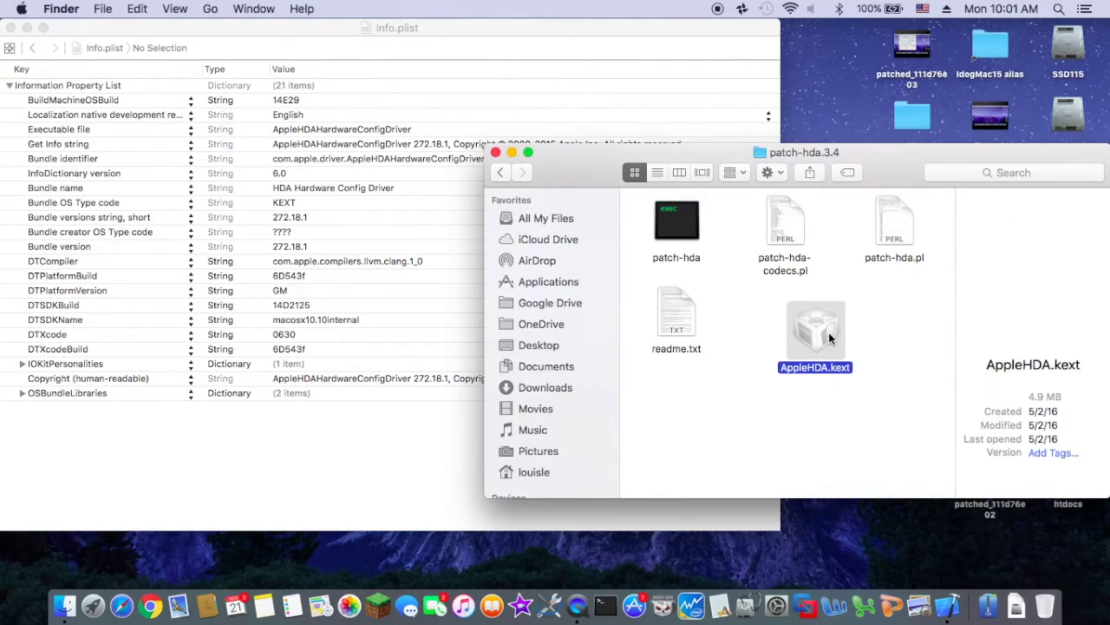
right_click(829, 332)
left_click(859, 248)
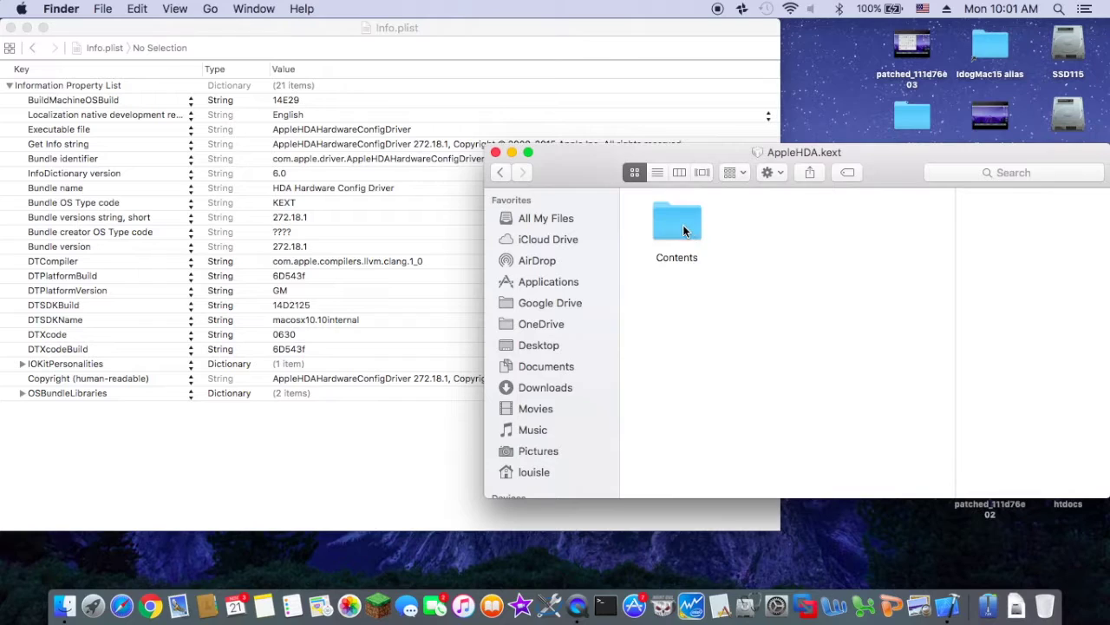
double_click(683, 229)
double_click(663, 316)
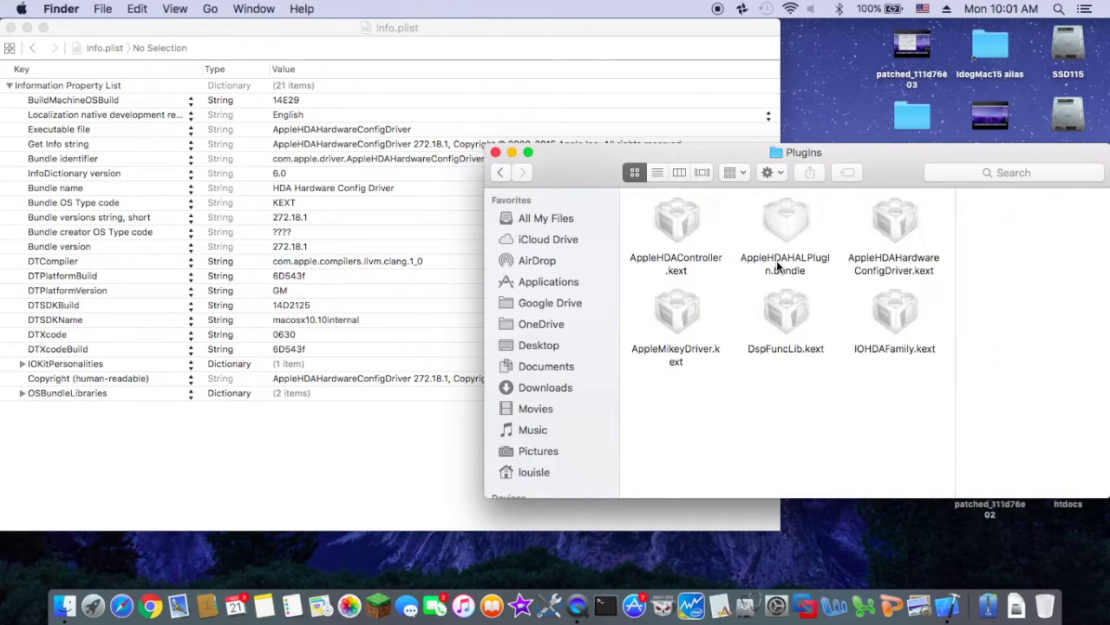
Open the bundled AppleHDAHardwareConfigDriver.kext Info.plist in Xcode
left_click(871, 233)
right_click(870, 233)
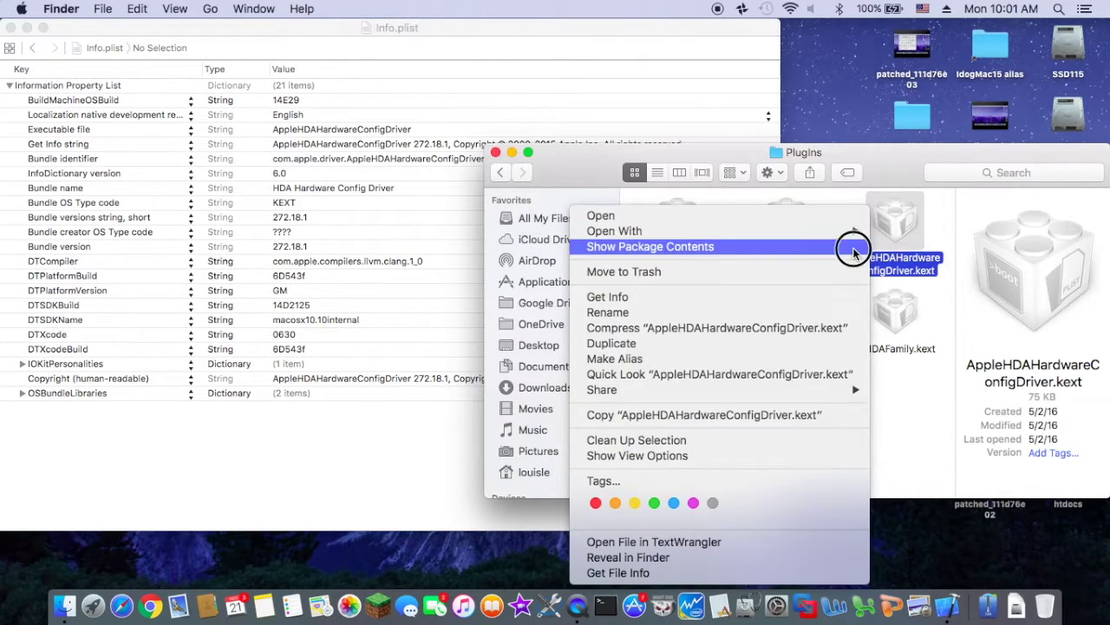
left_click(855, 245)
double_click(688, 227)
double_click(791, 230)
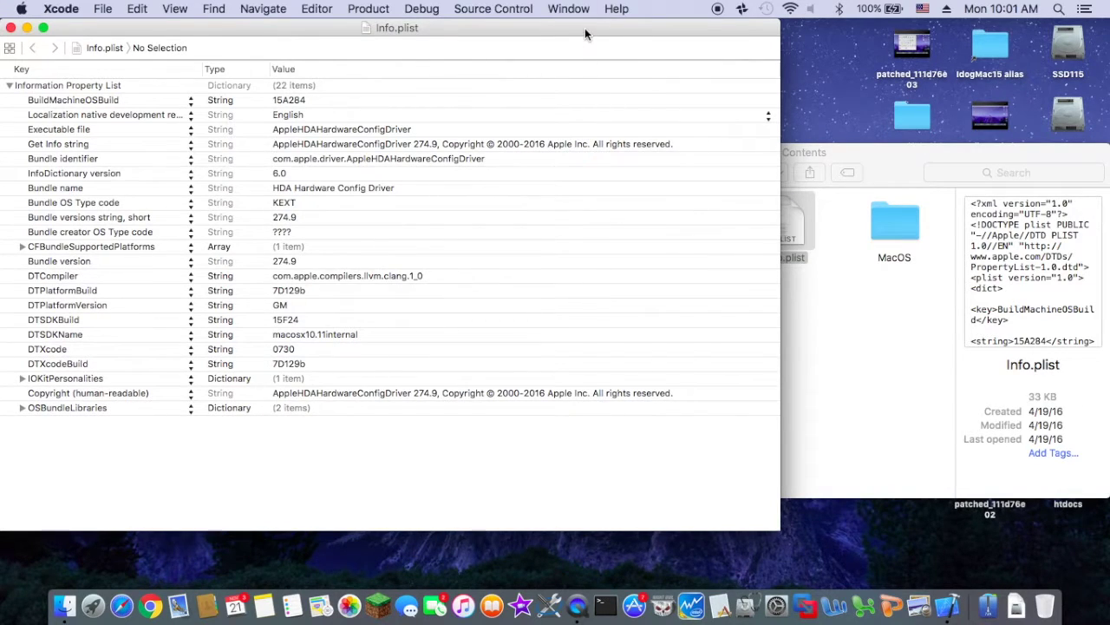
In the older plist, expand IOKitPersonalities down to HDAConfigDefault Item 0 with LayoutID 12
left_click_drag(587, 26, 940, 26)
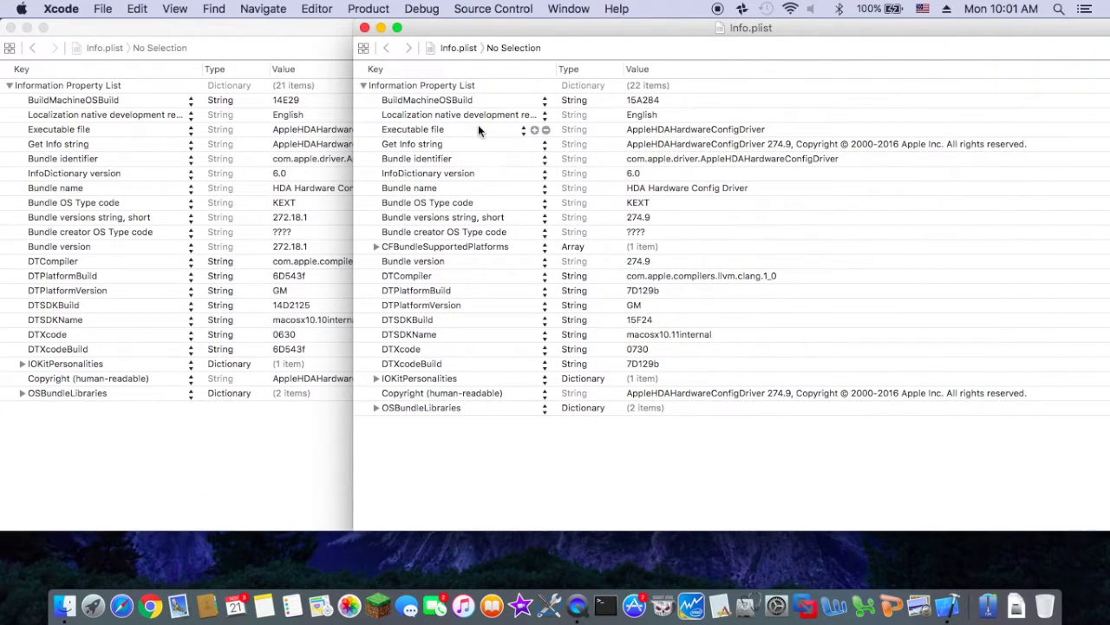
left_click(22, 365)
left_click(35, 379)
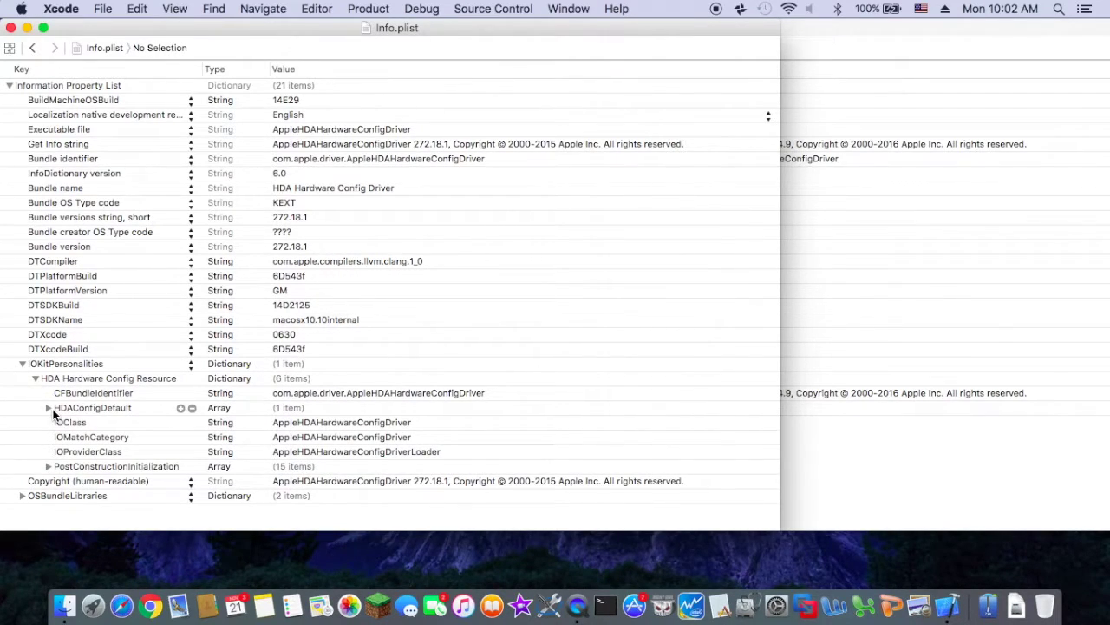
left_click(48, 408)
left_click(62, 422)
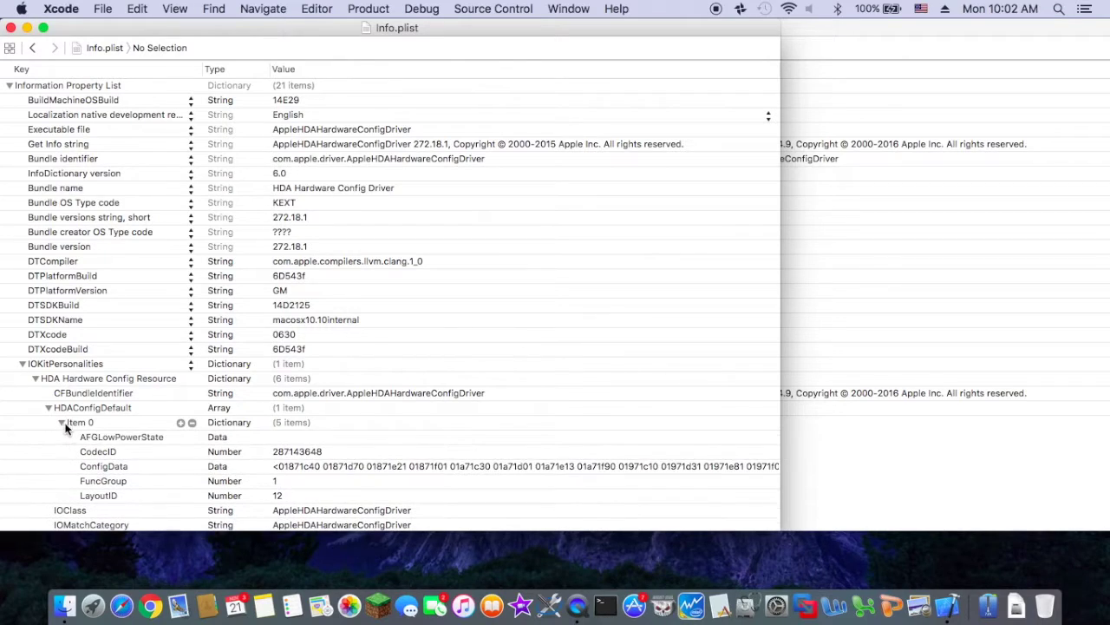
scroll(65, 428, "down", 3)
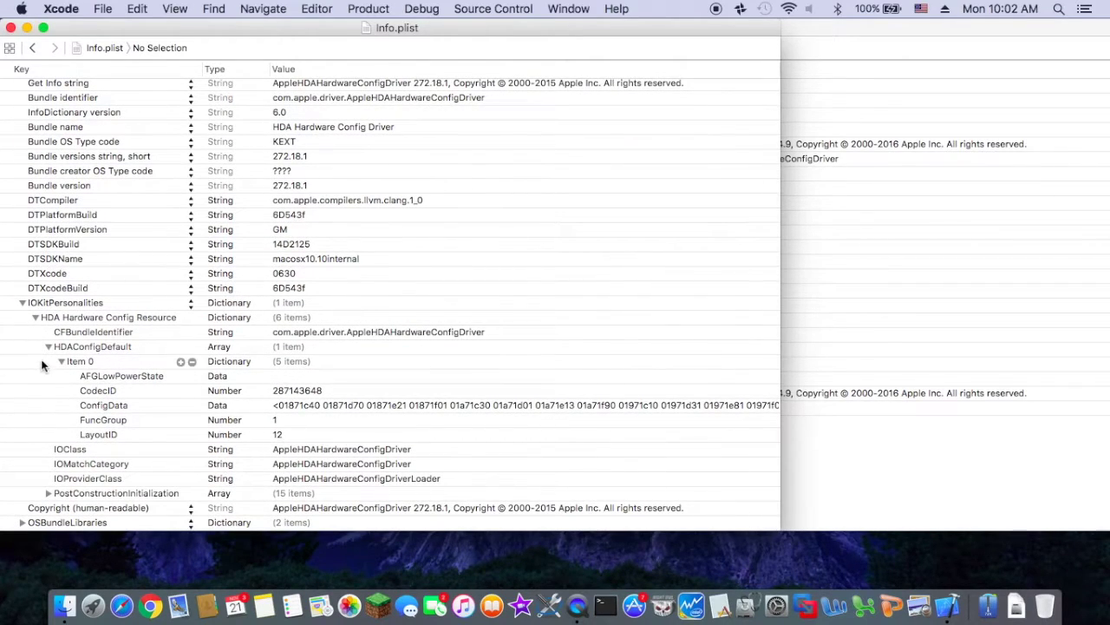
left_click(33, 362)
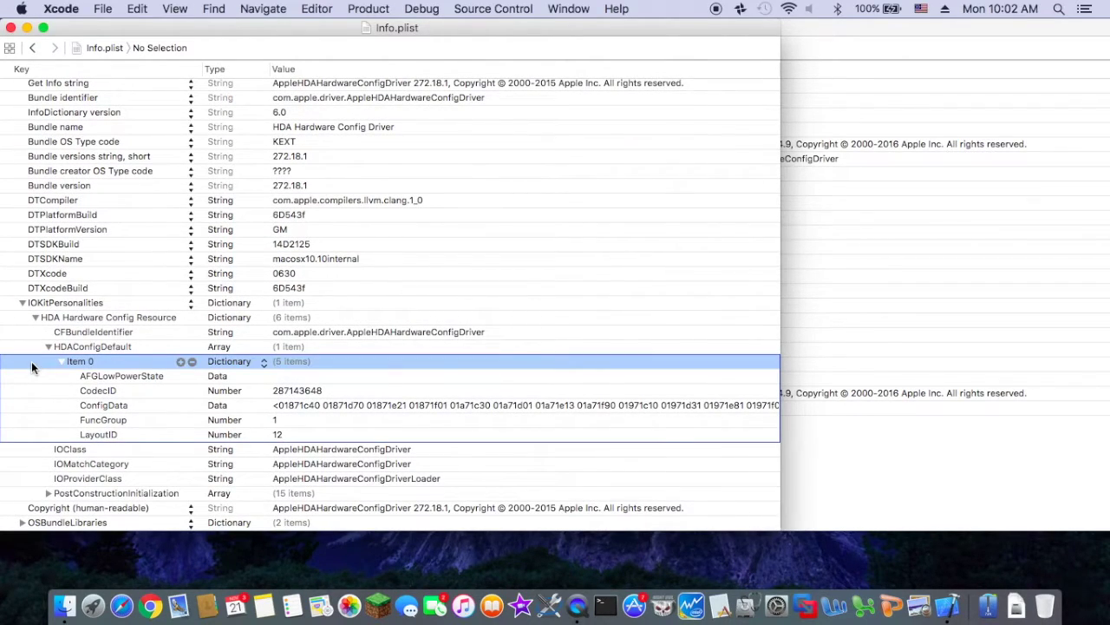
Expand the newer plist's 27-item HDAConfigDefault list, then reselect the older LayoutID 12 Item 0
left_click(828, 32)
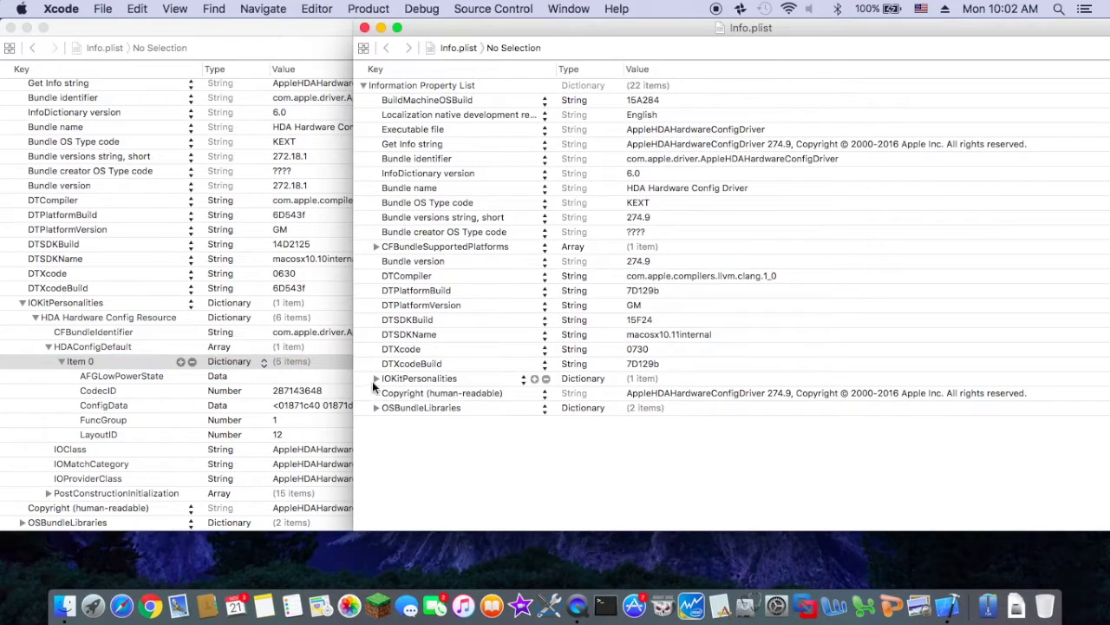
left_click(376, 378)
left_click(389, 394)
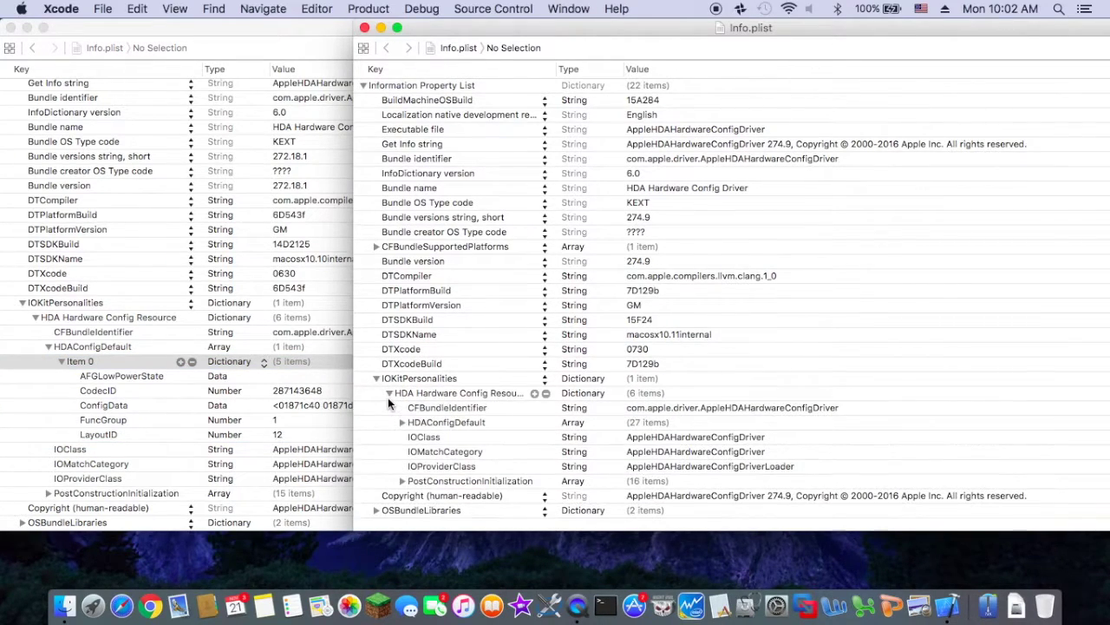
left_click(402, 422)
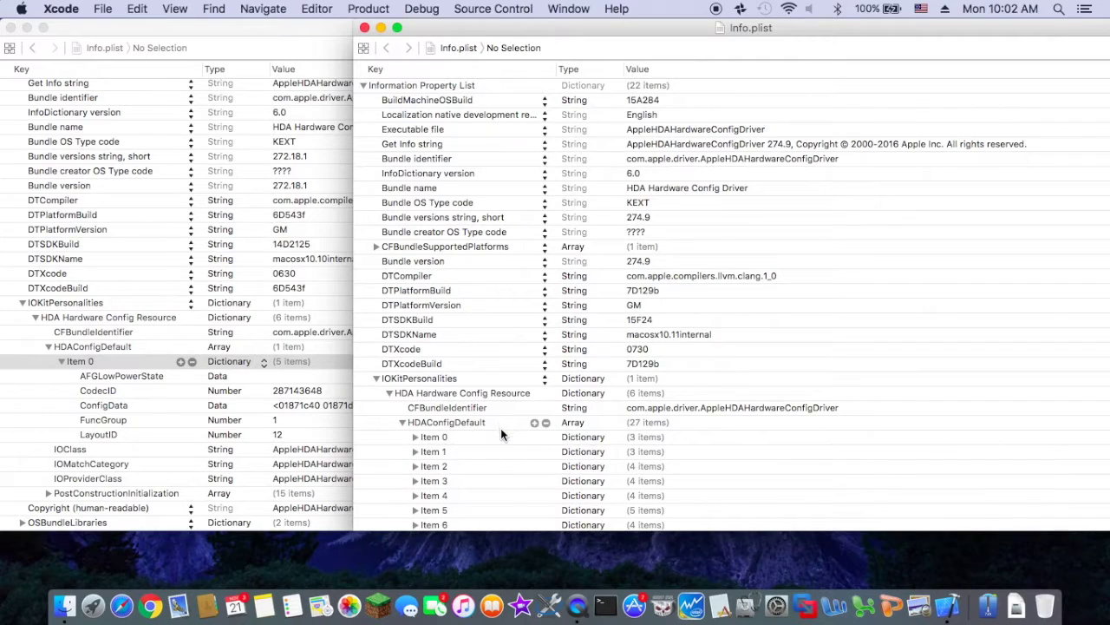
scroll(501, 427, "down", 10)
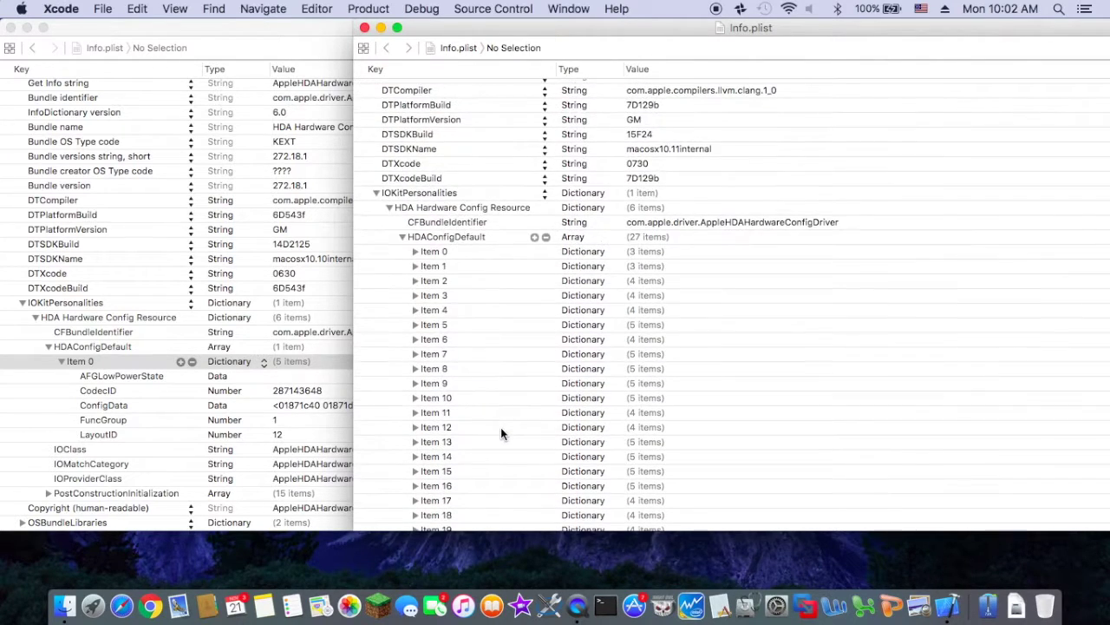
scroll(501, 427, "up", 5)
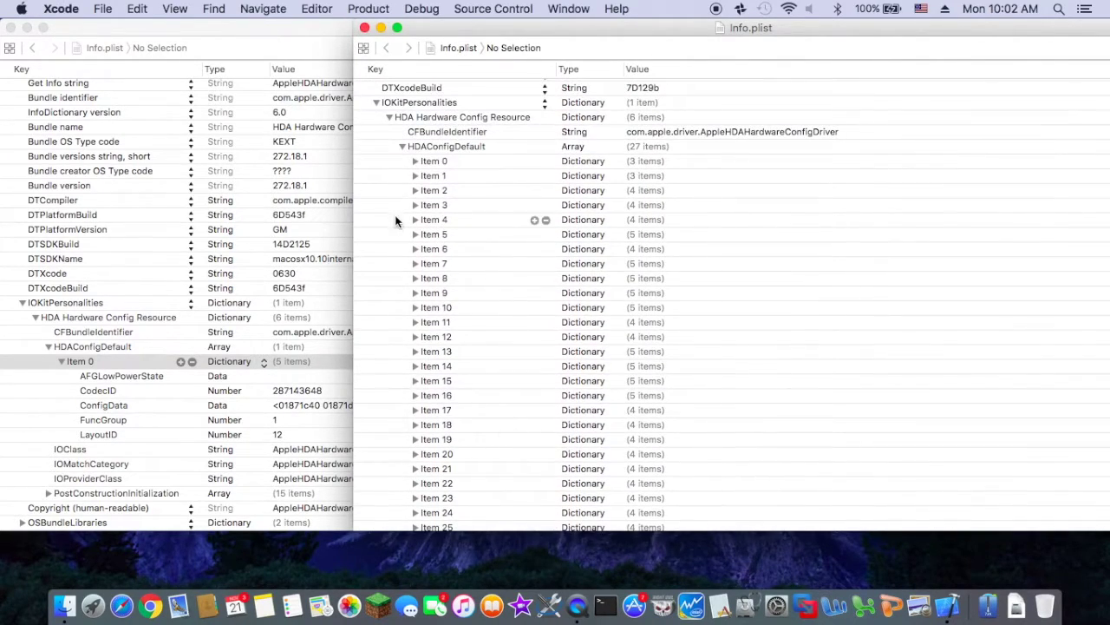
left_click(415, 160)
left_click(415, 164)
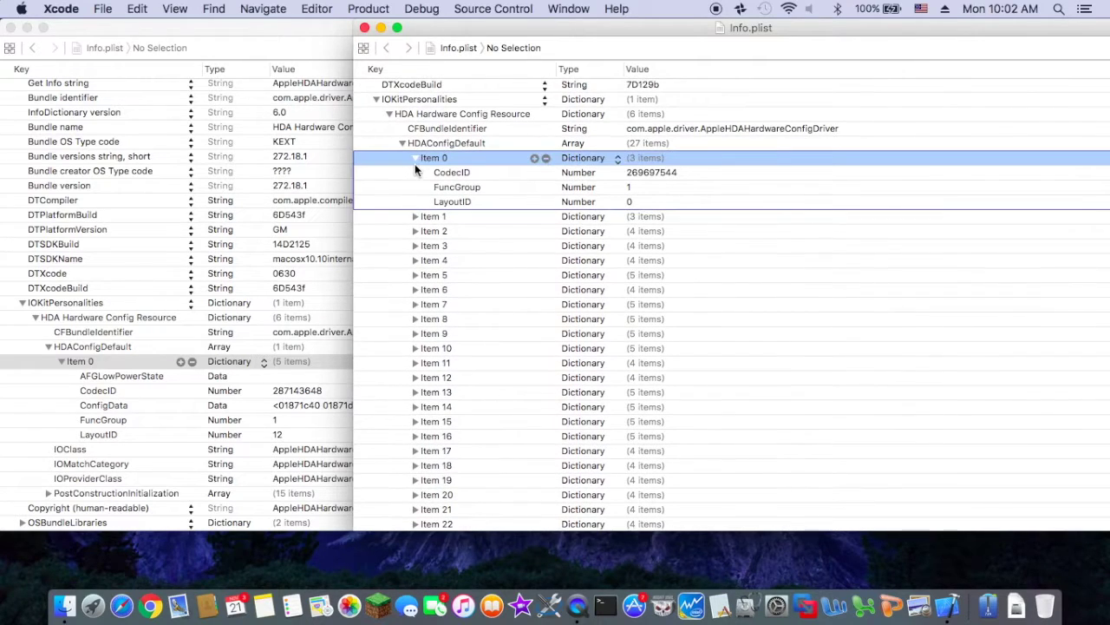
left_click(415, 159)
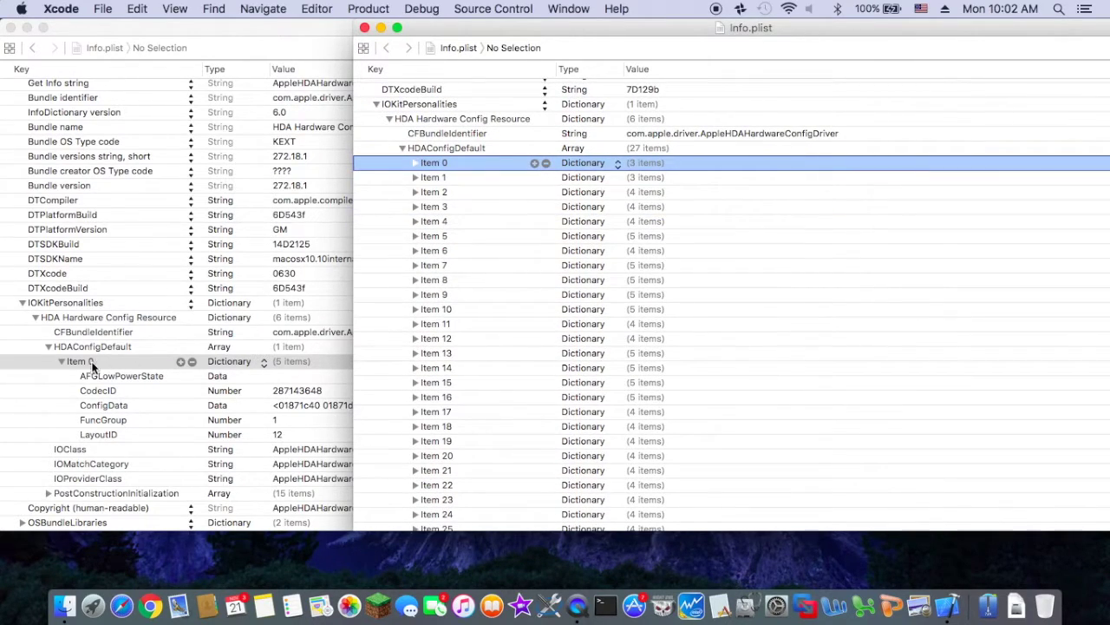
left_click(84, 360)
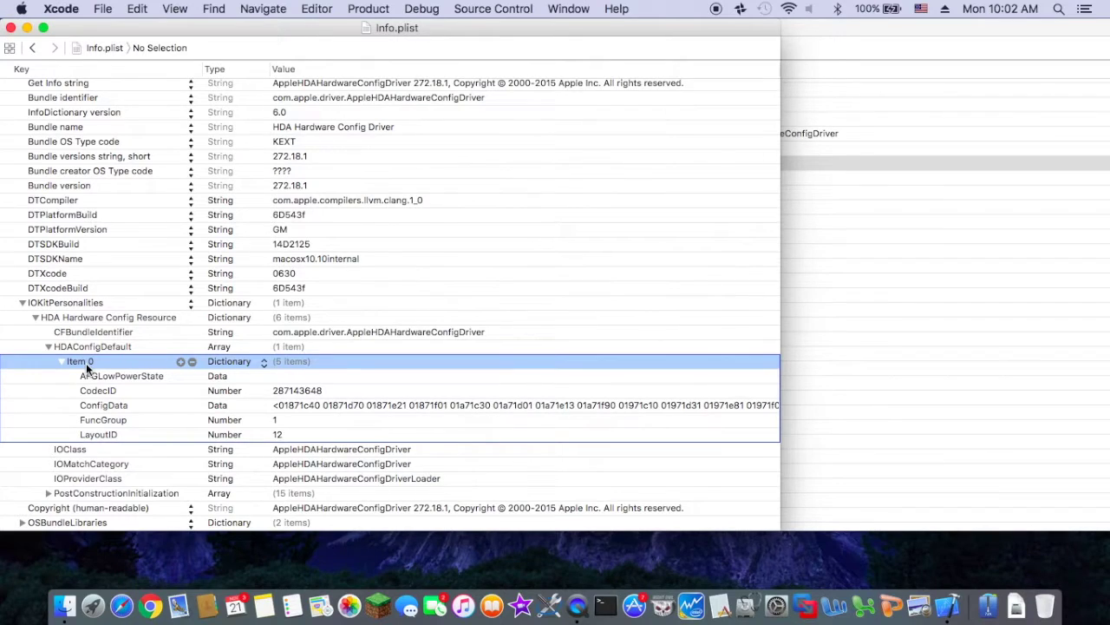
Copy the LayoutID 12 entry and paste it into the newer plist's HDAConfigDefault list
key("super+c")
left_click(59, 360)
right_click(72, 425)
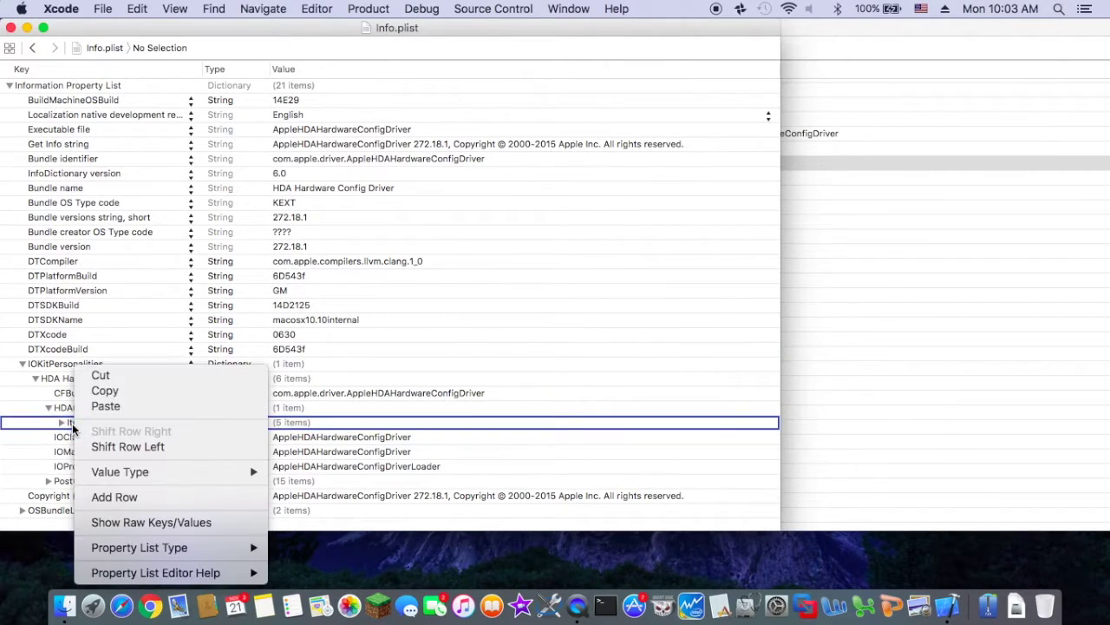
left_click(105, 390)
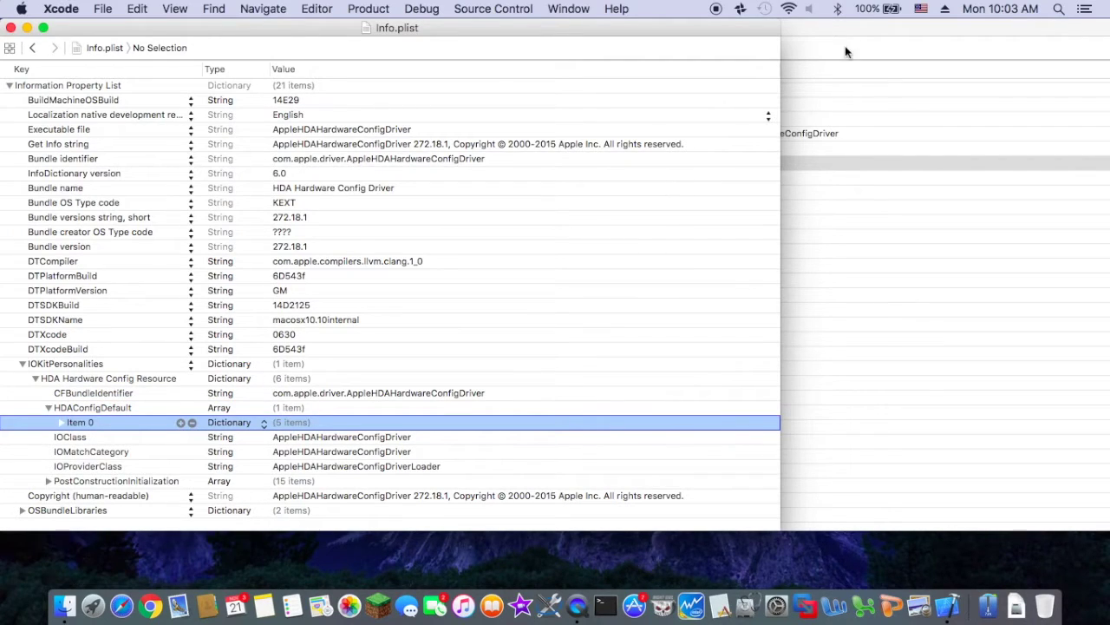
left_click(867, 28)
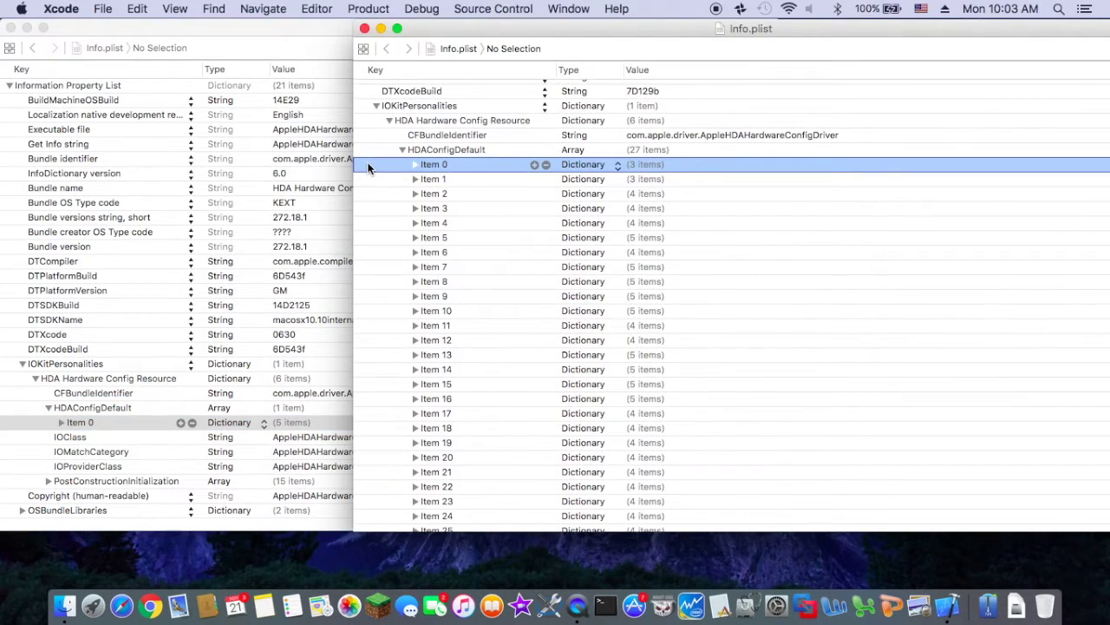
key("super+v")
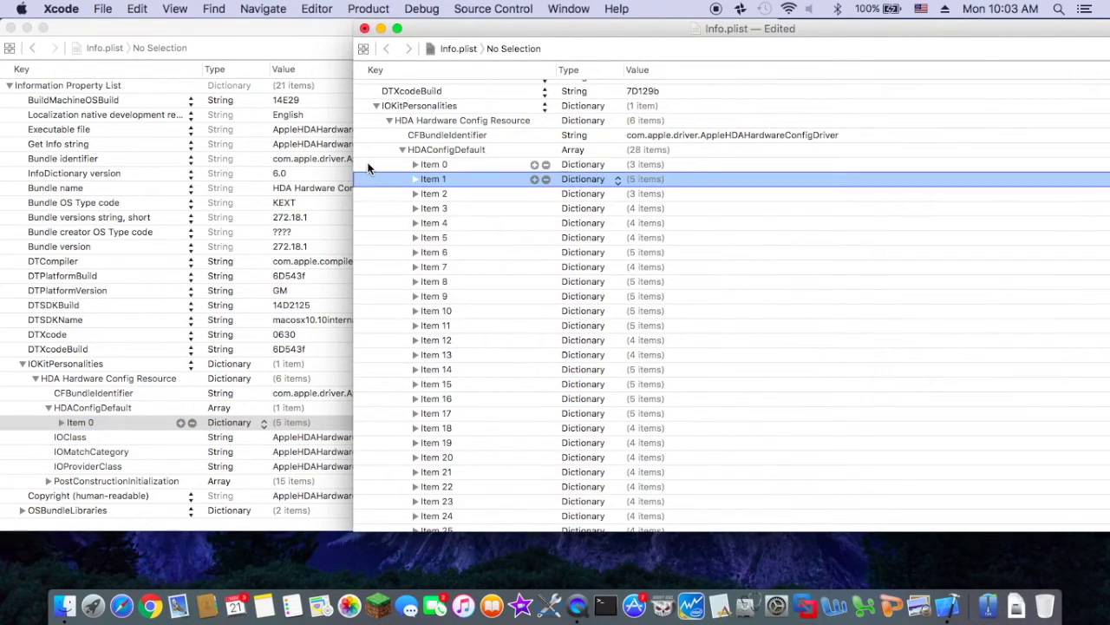
Move the pasted entry to the top as Item 0, confirm LayoutID 12, and save the Info.plist
left_click(415, 164)
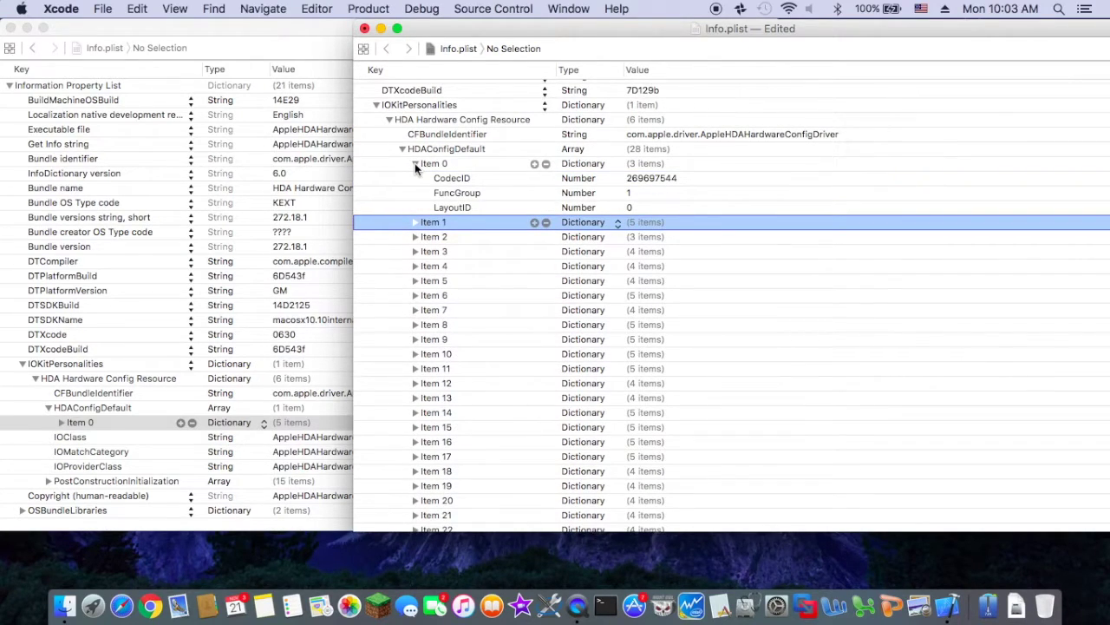
left_click(414, 224)
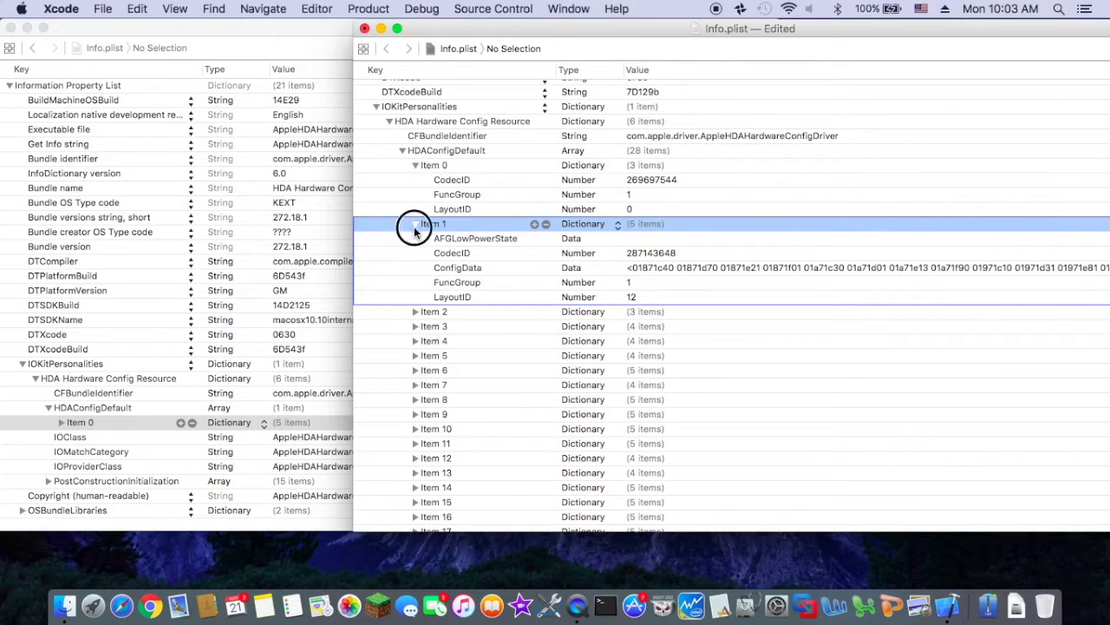
left_click(414, 224)
left_click_drag(434, 223, 392, 169)
left_click(414, 164)
left_click(414, 165)
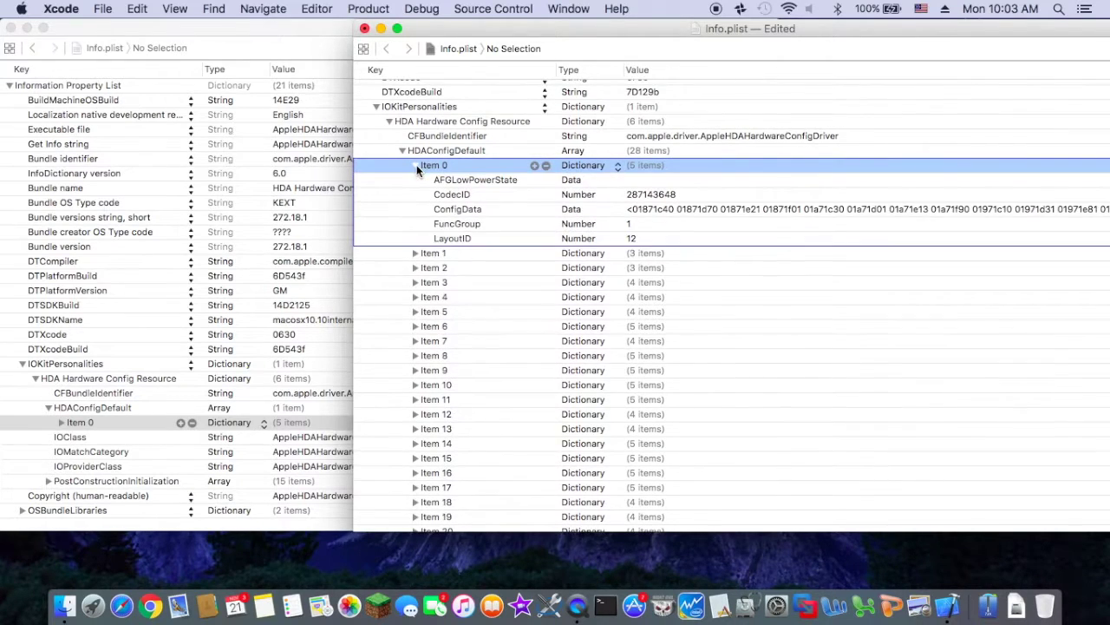
left_click(416, 165)
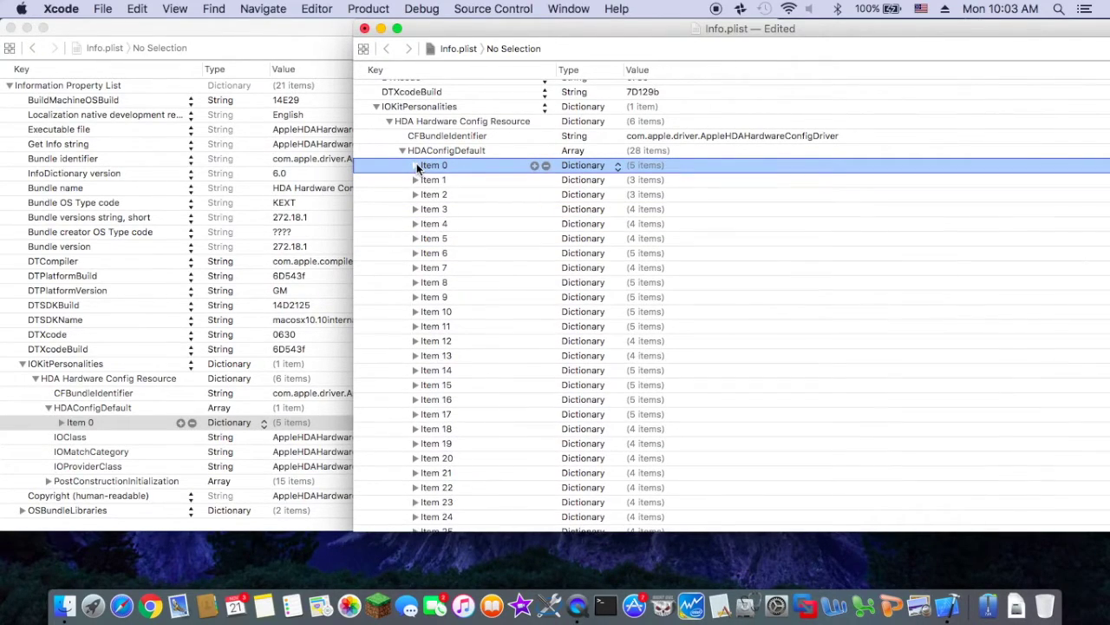
left_click(416, 164)
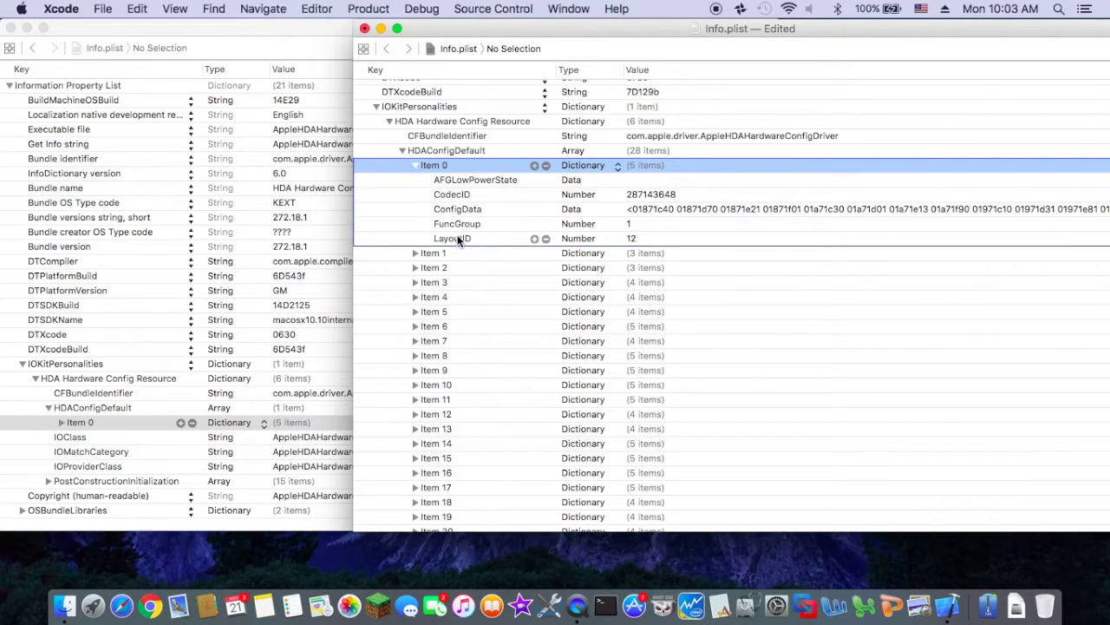
left_click(458, 239)
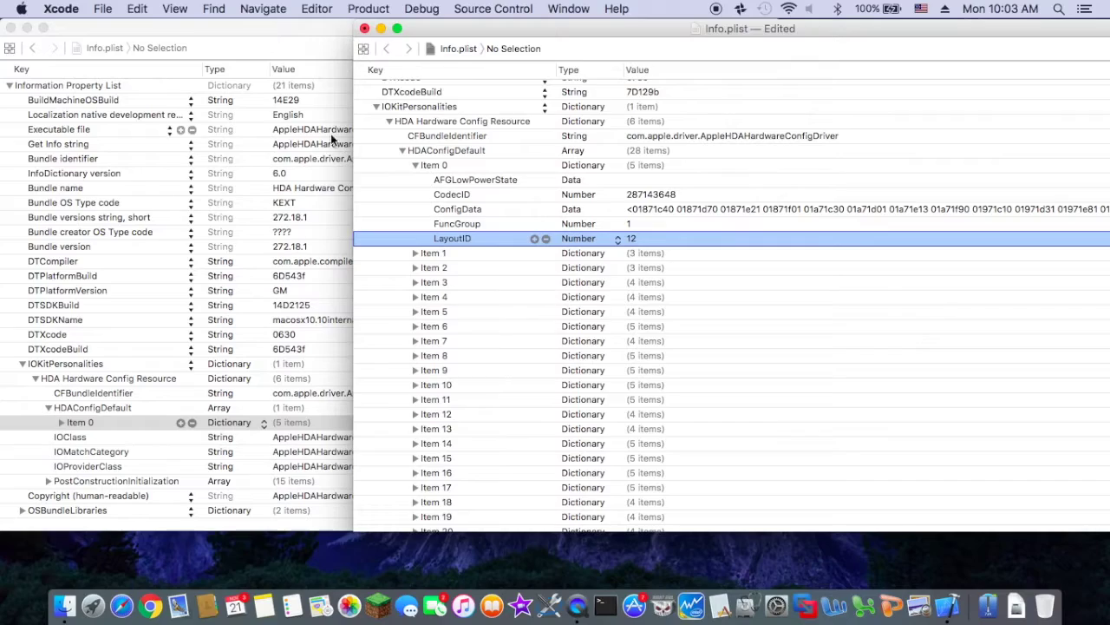
left_click(105, 10)
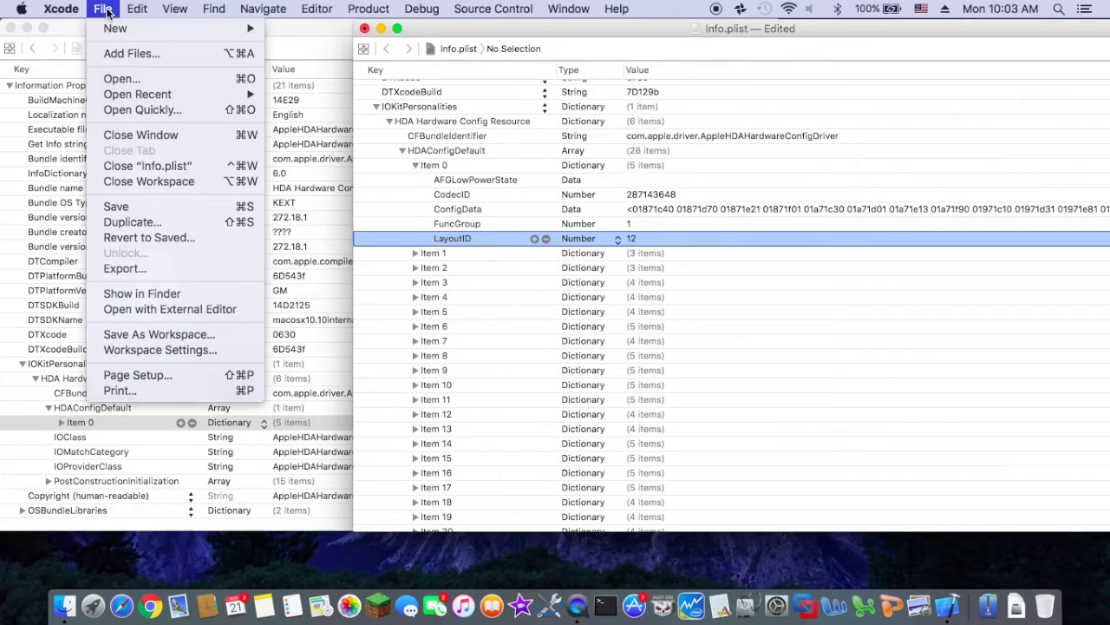
left_click(115, 206)
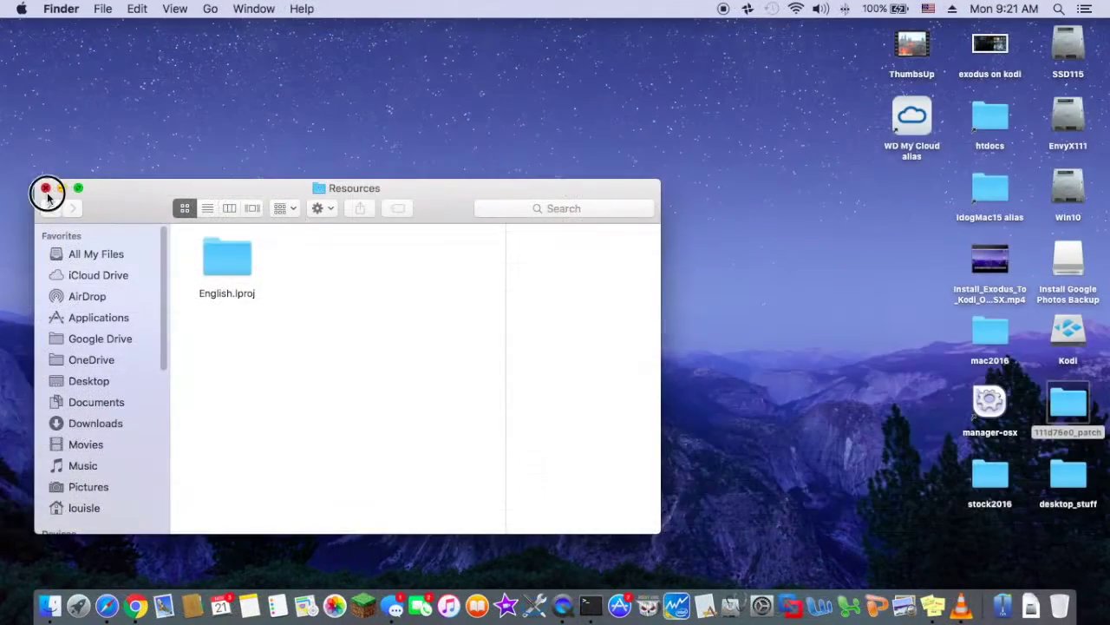
Close the Resources window and launch Clover Configurator, skipping the offered update
left_click(46, 189)
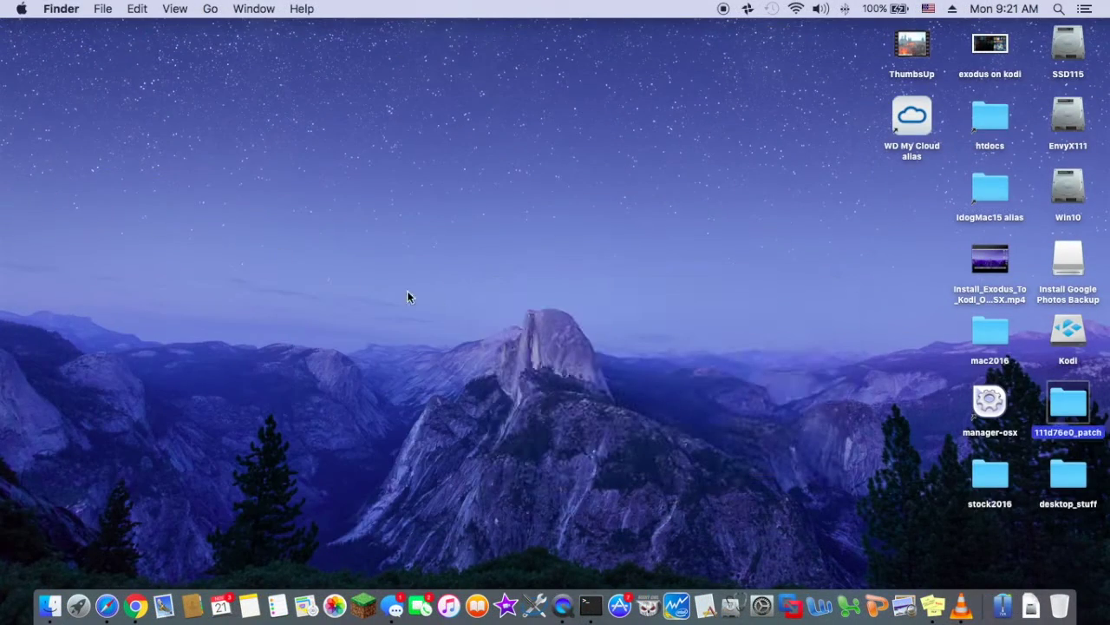
left_click(1002, 602)
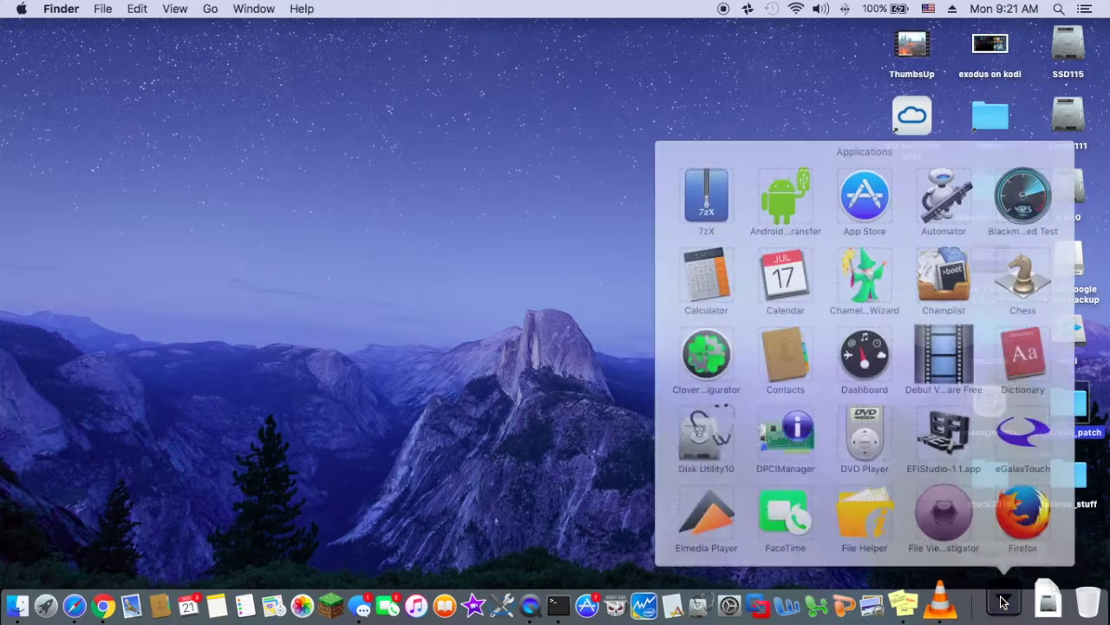
left_click(674, 323)
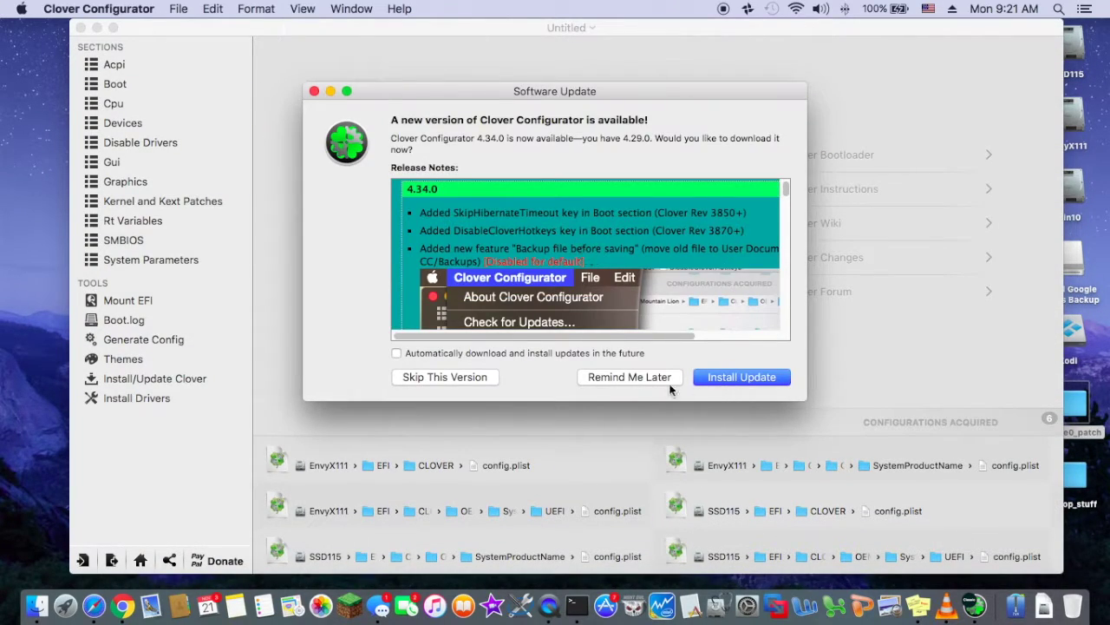
left_click(433, 379)
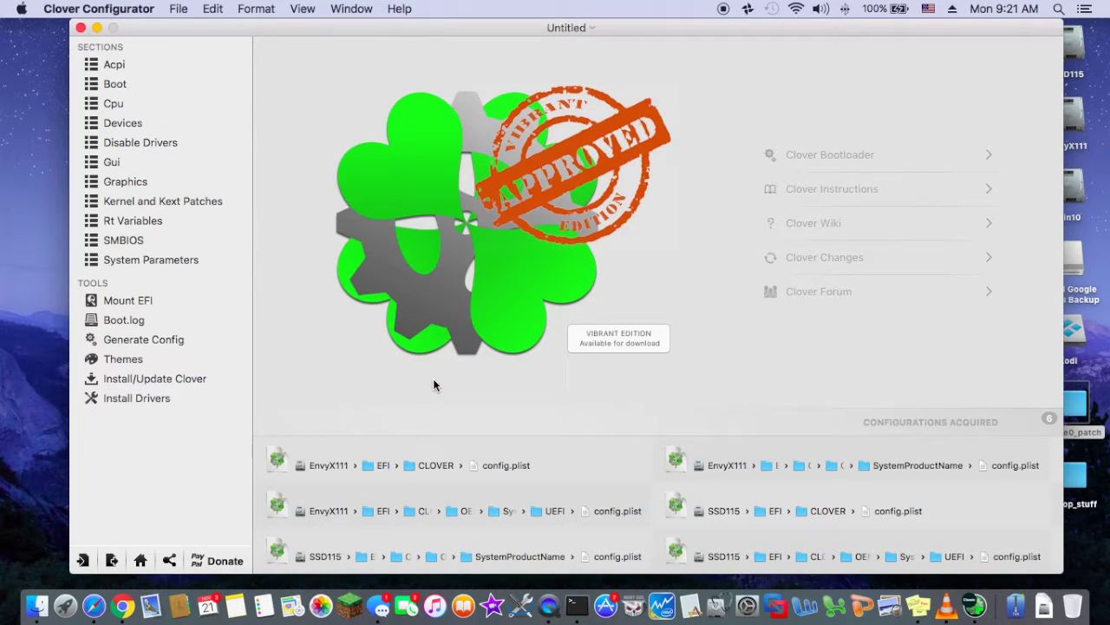
Mount the EFI partition on disk0s1 with the Mount EFI tool
left_click(144, 300)
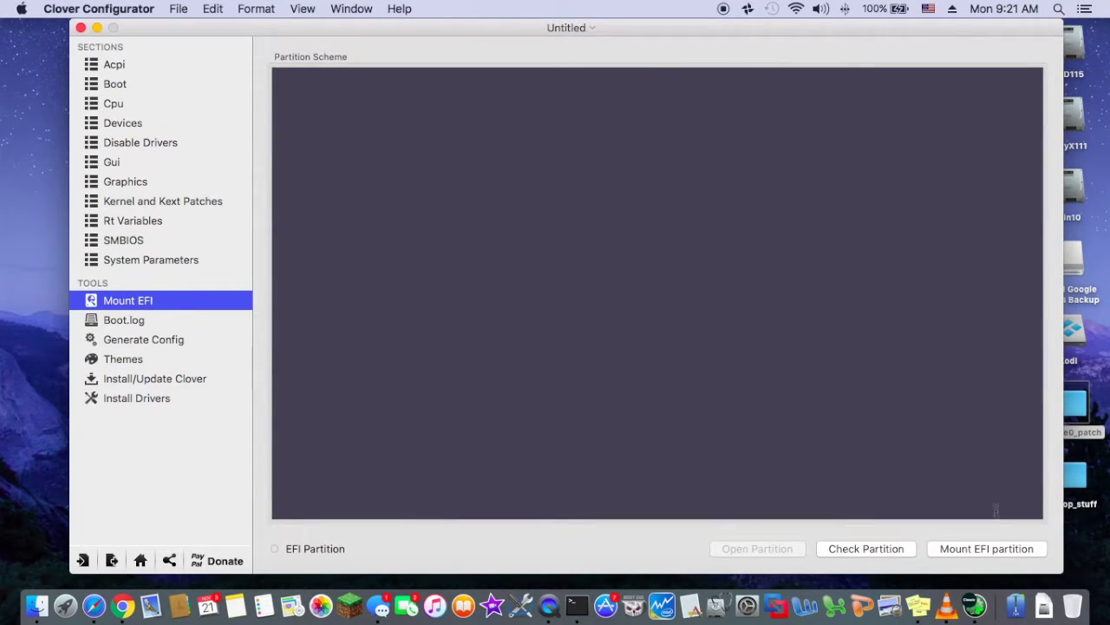
left_click(989, 549)
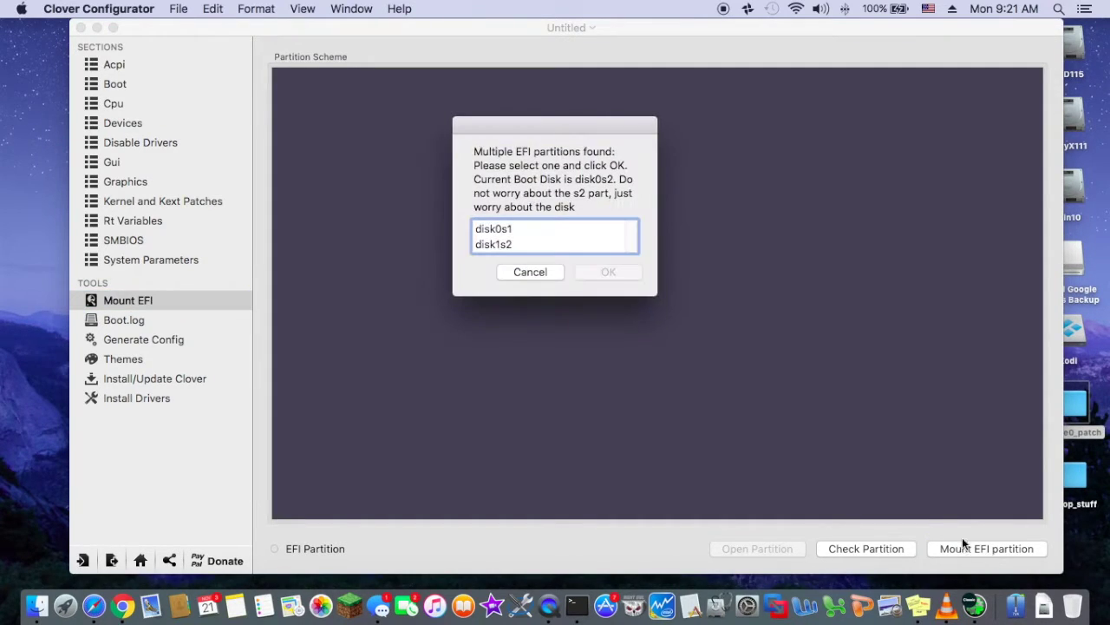
left_click(507, 230)
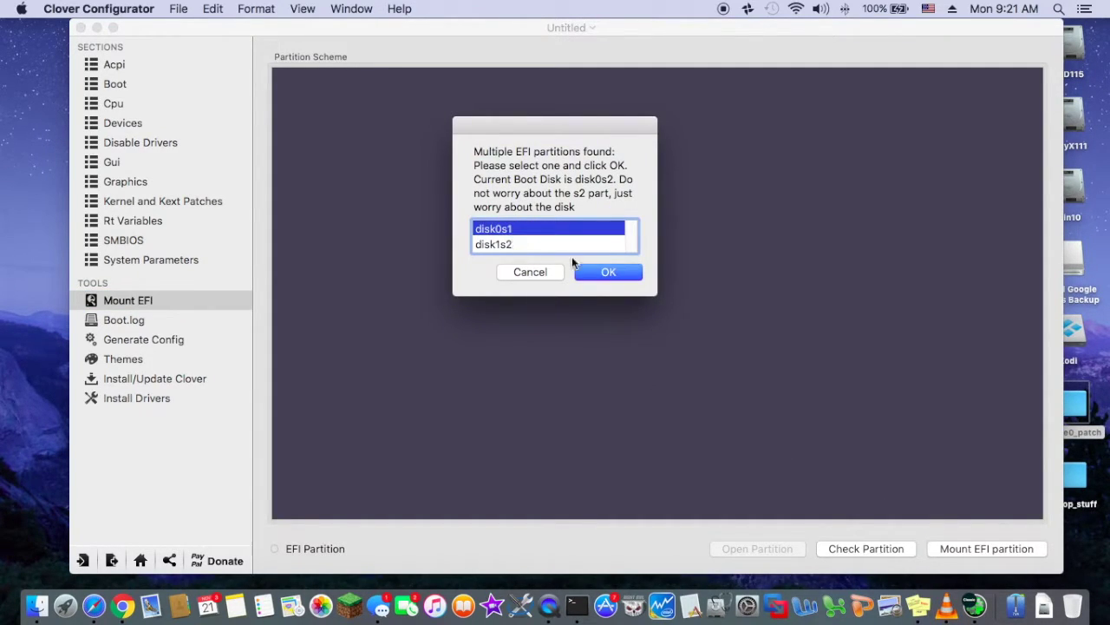
left_click(621, 270)
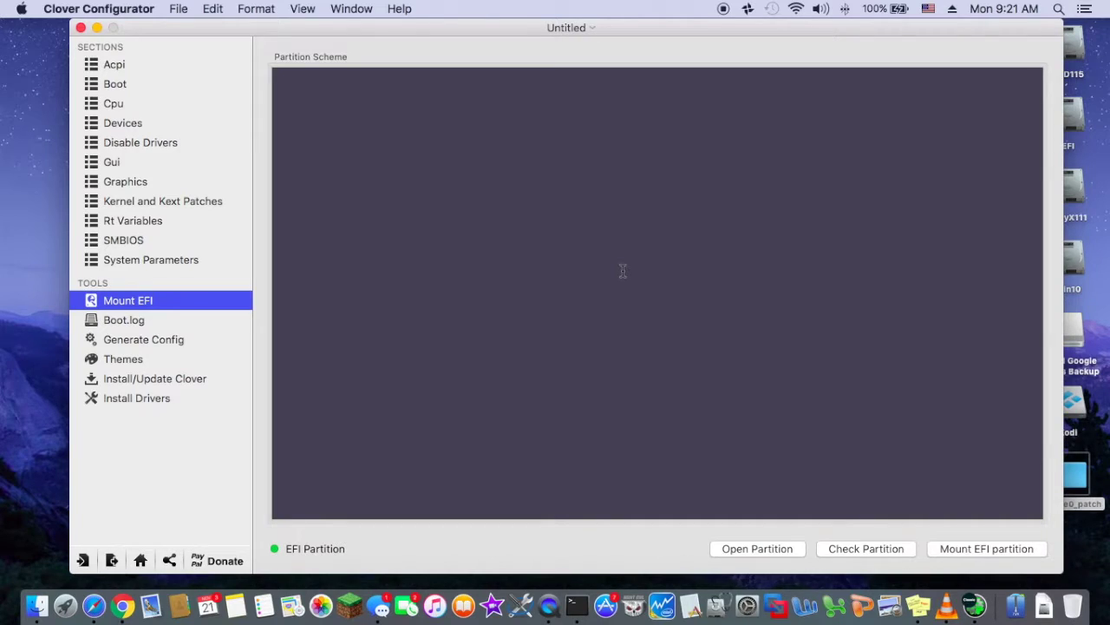
Open config.plist from the mounted partition's EFI/CLOVER folder in Xcode
left_click(778, 550)
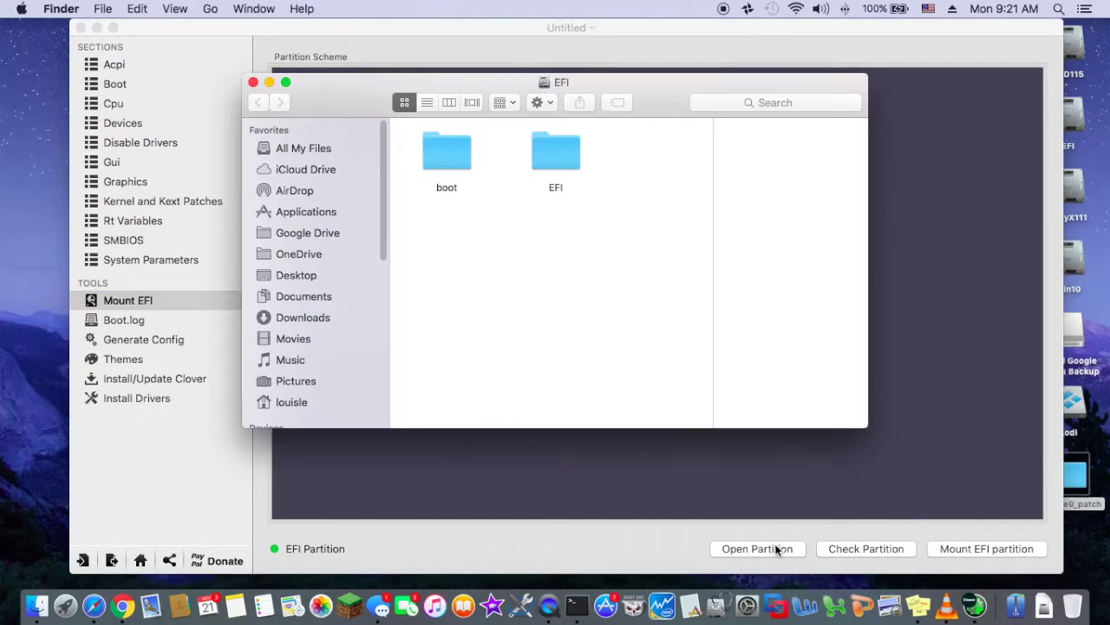
double_click(561, 162)
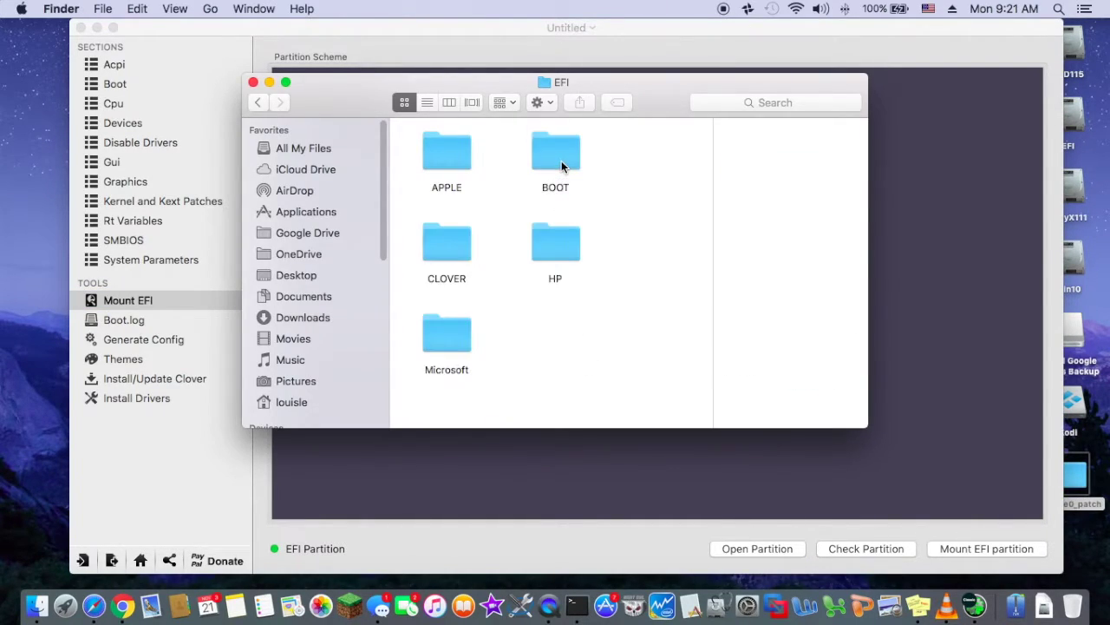
double_click(447, 241)
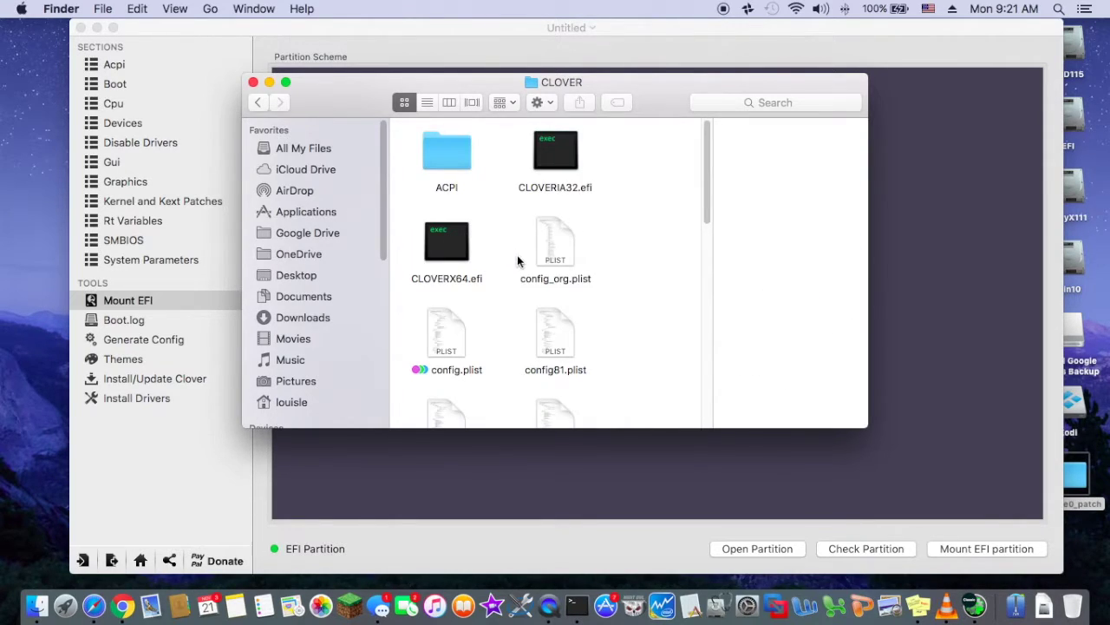
double_click(468, 370)
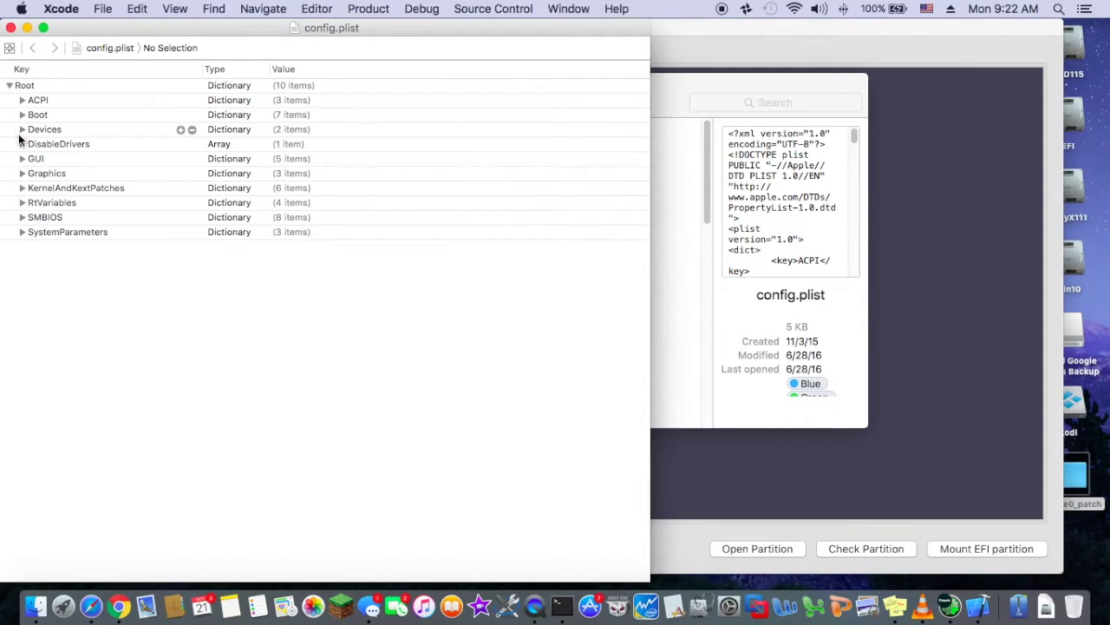
Expand Devices > Audio to confirm Inject is 12, then launch MaciASL
left_click(22, 129)
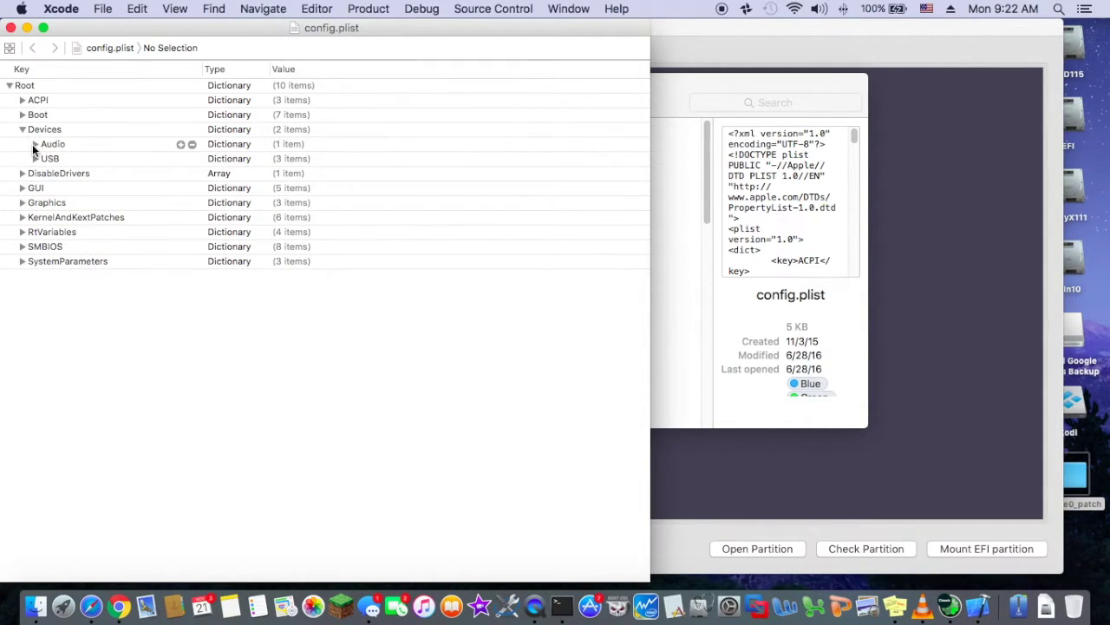
left_click(35, 145)
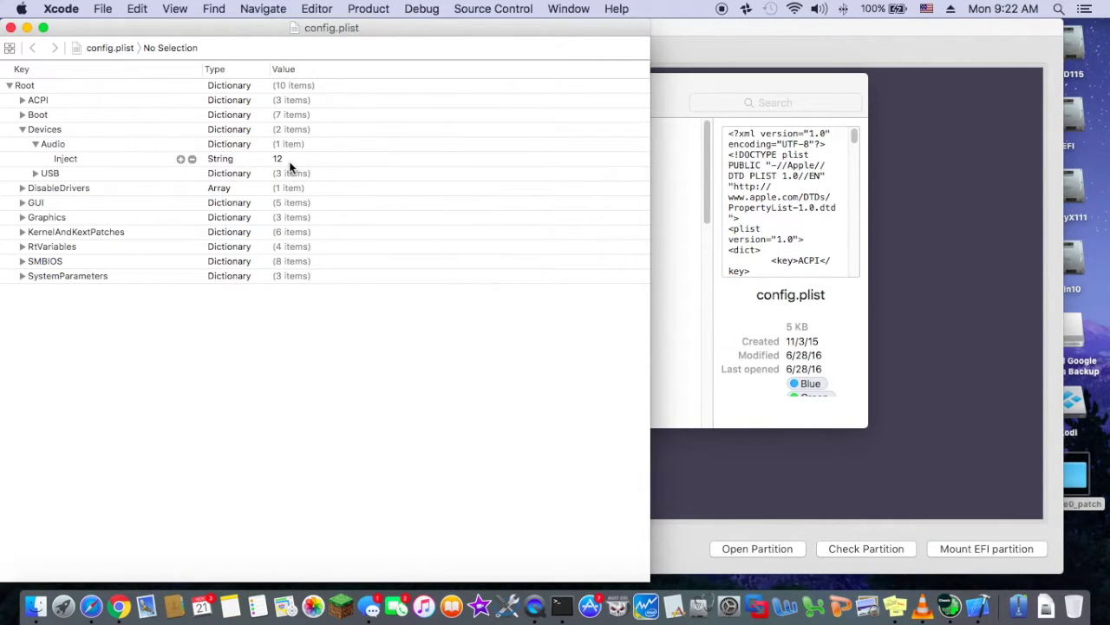
left_click(1019, 605)
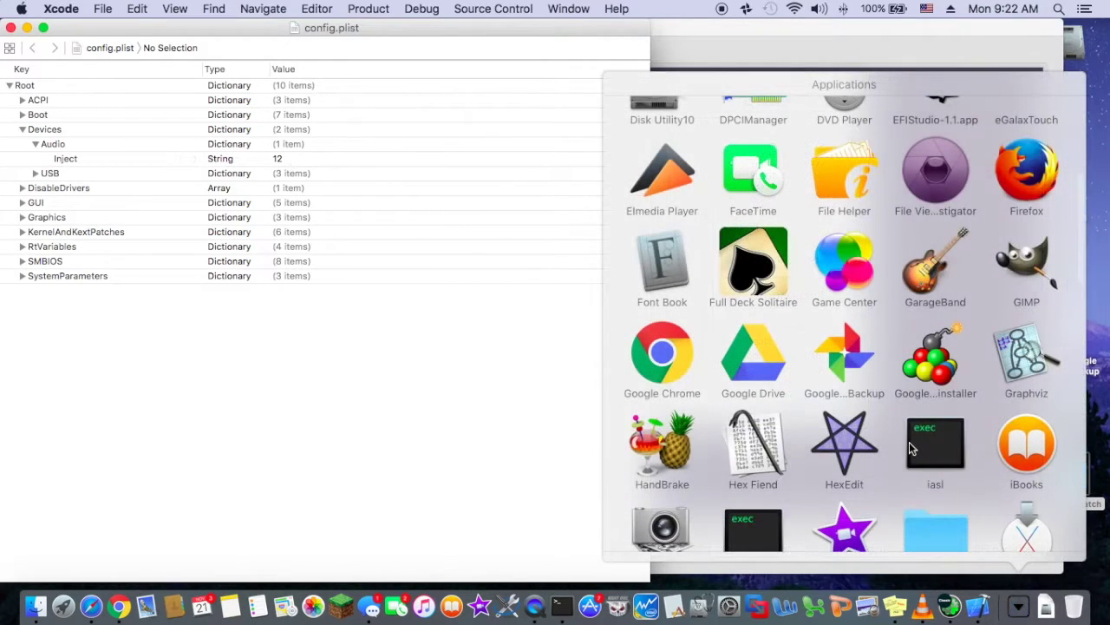
scroll(900, 469, "down", 10)
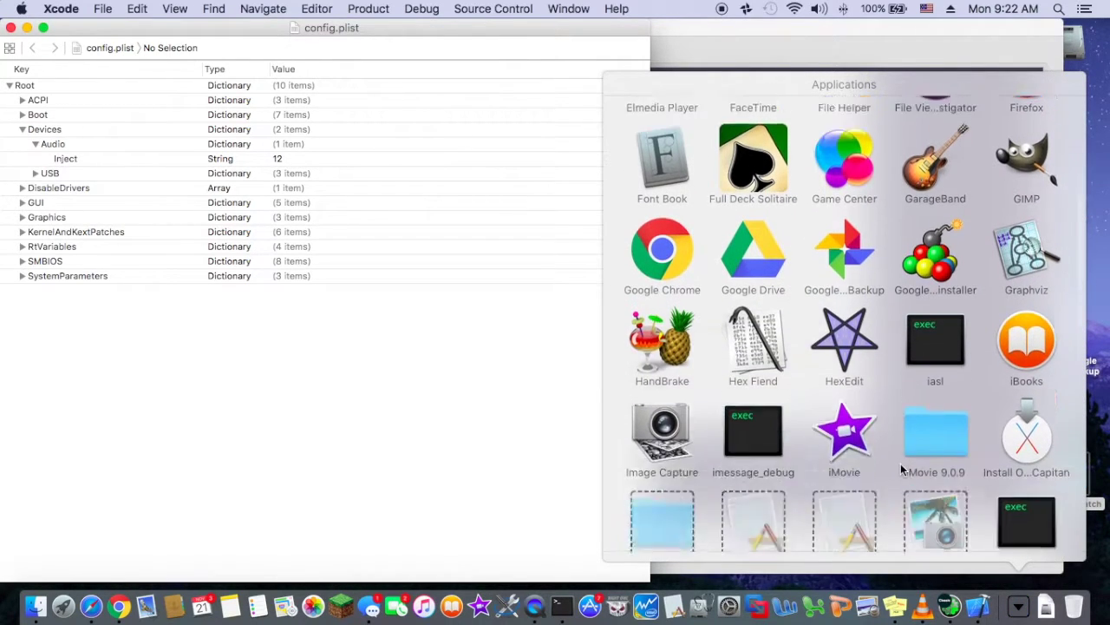
left_click(929, 419)
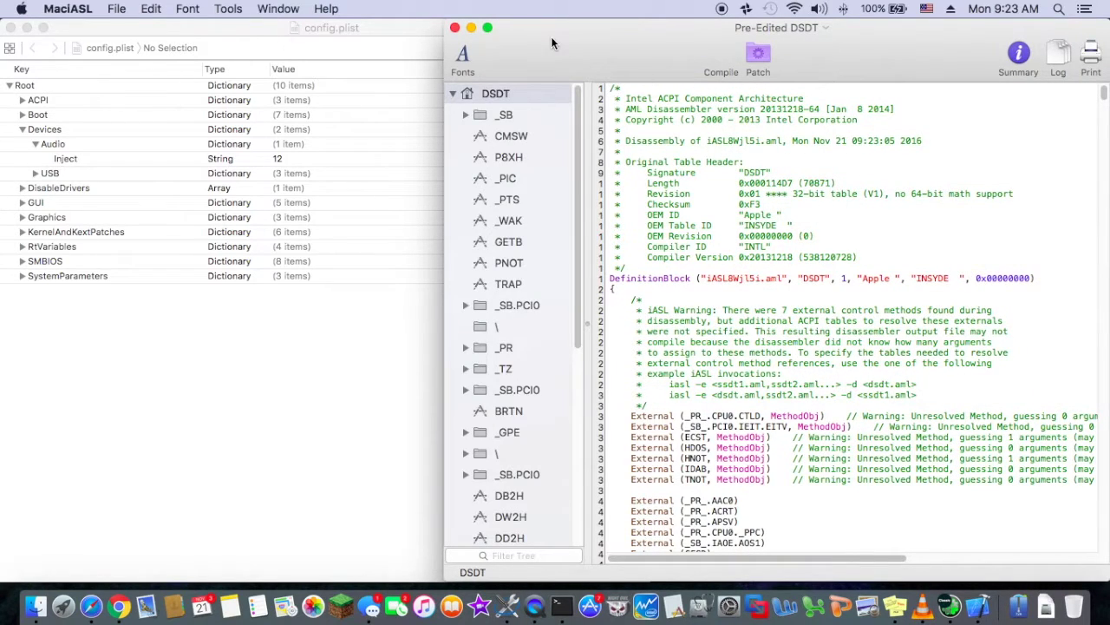
Apply the rehabman [audio] Audio Layout 12 patch to the DSDT and close the patch window
left_click_drag(555, 34, 302, 37)
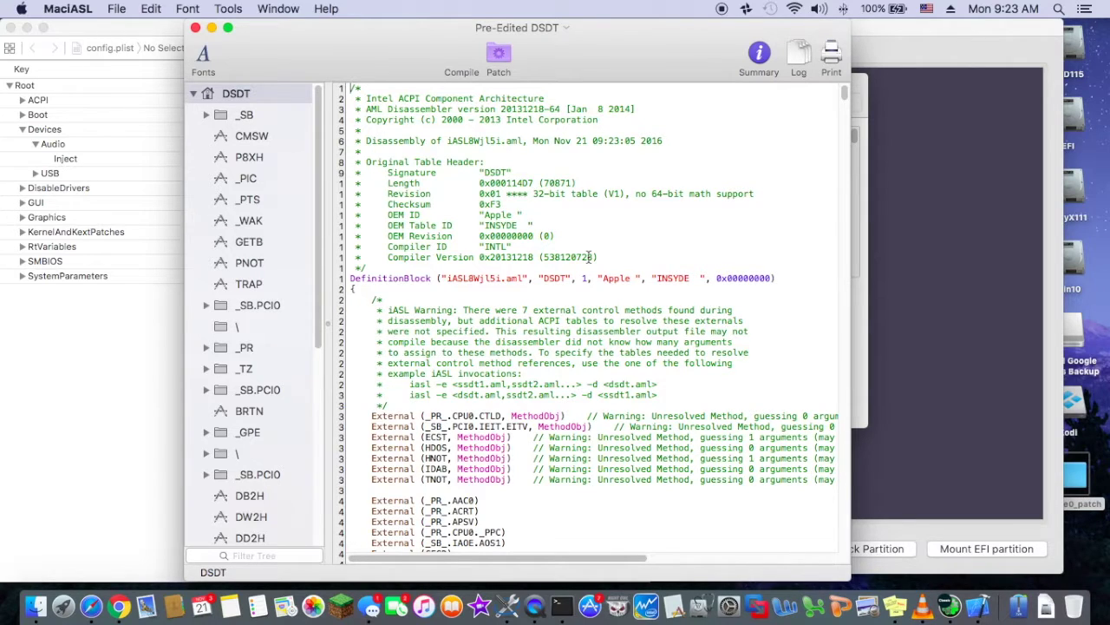
key("super+f")
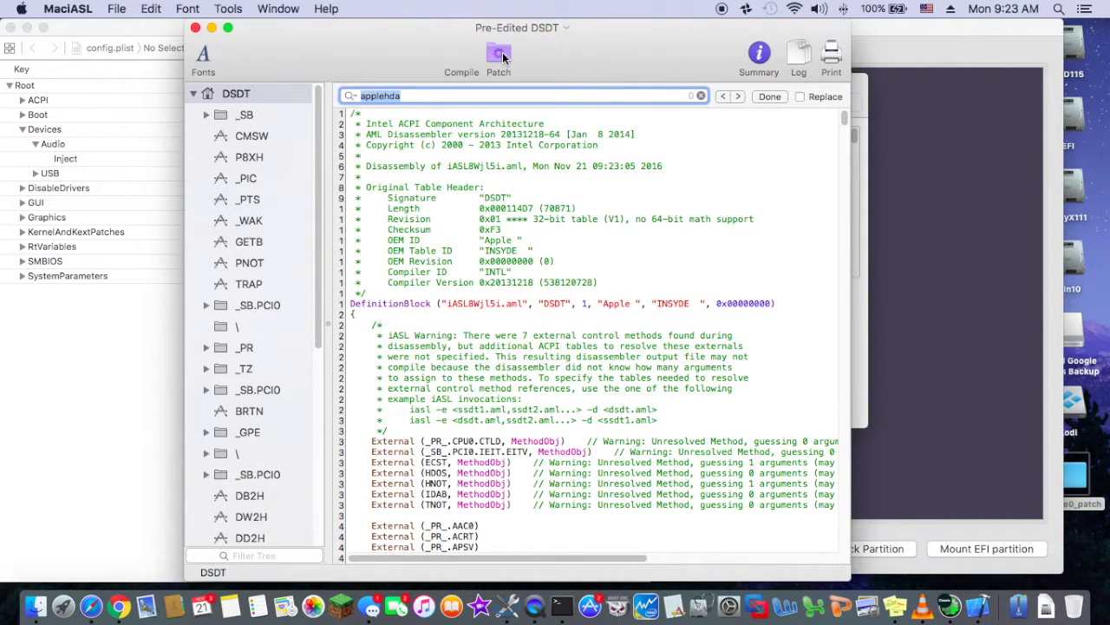
left_click(502, 58)
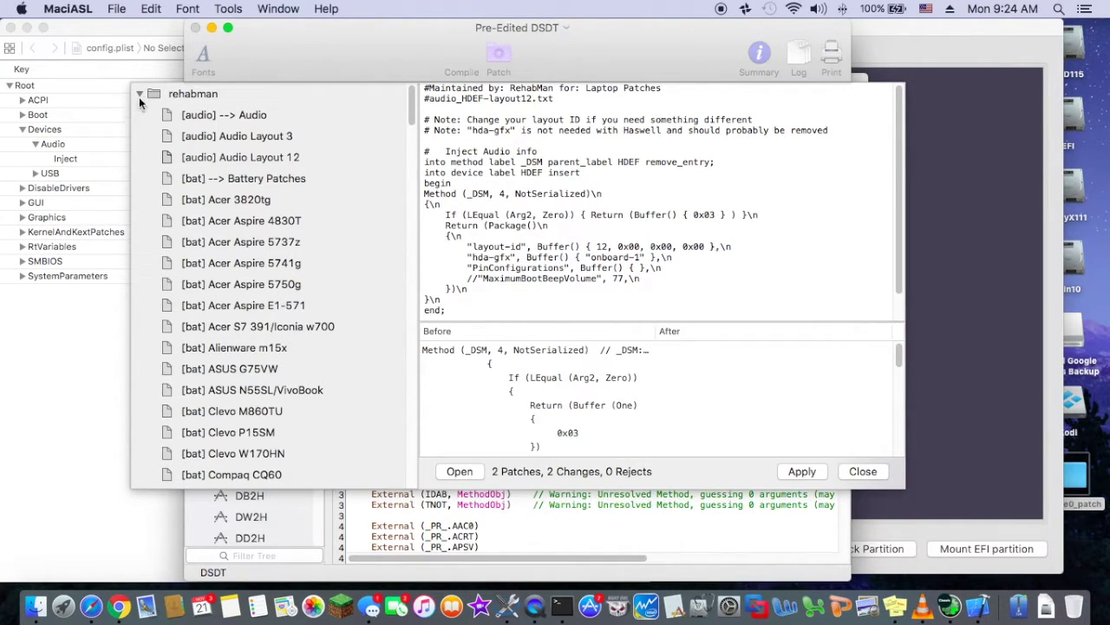
left_click(864, 471)
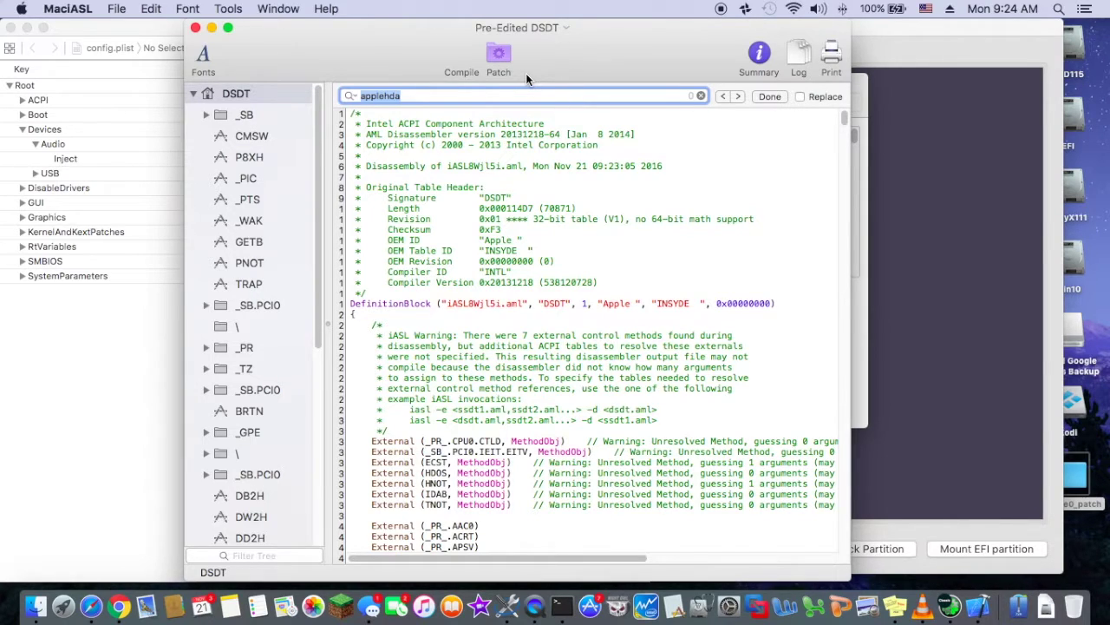
Search the DSDT for 'hda' and step through matches to the HDEF device's hda-gfx line
type("hda")
key("Return")
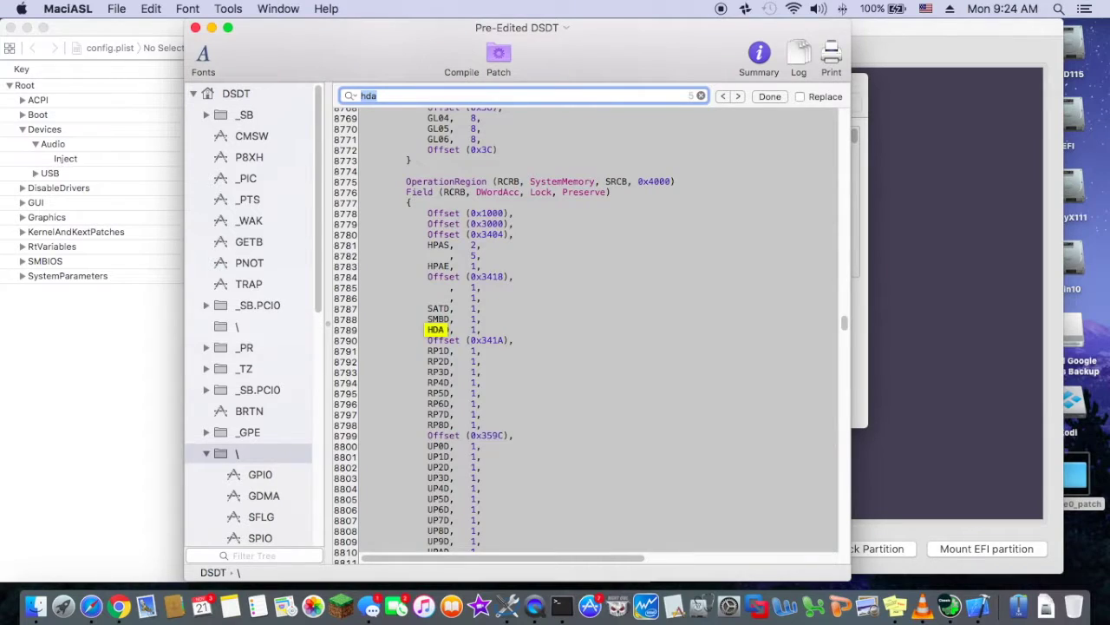
key("Return")
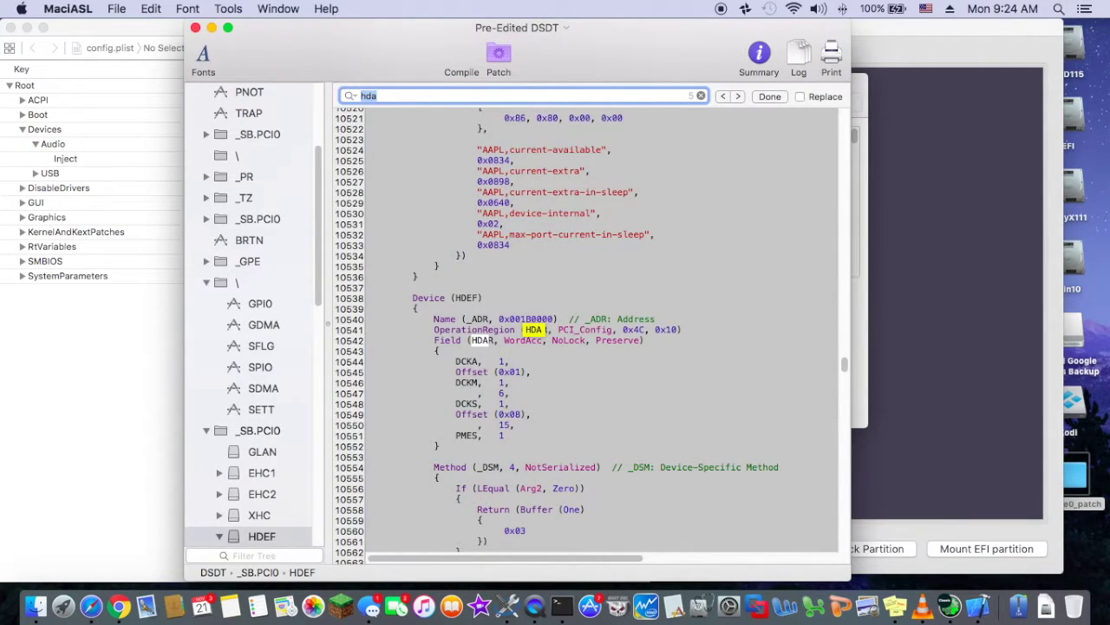
key("Return")
key("Return")
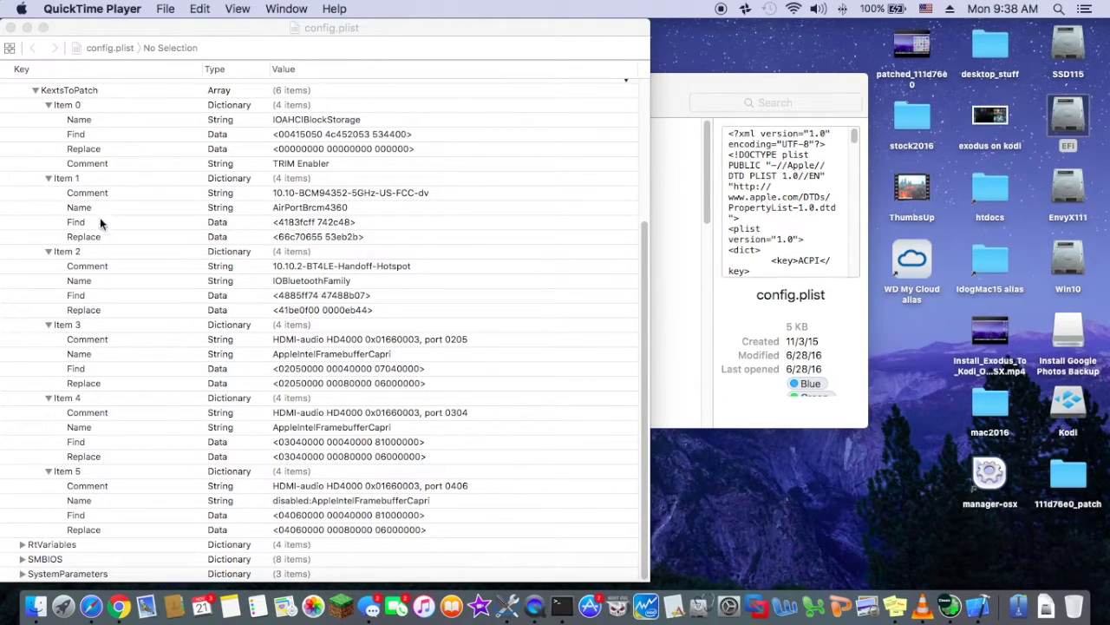
Review the port 0205, 0304 and 0406 HDMI-audio patches, then show the Applications stack
left_click(295, 356)
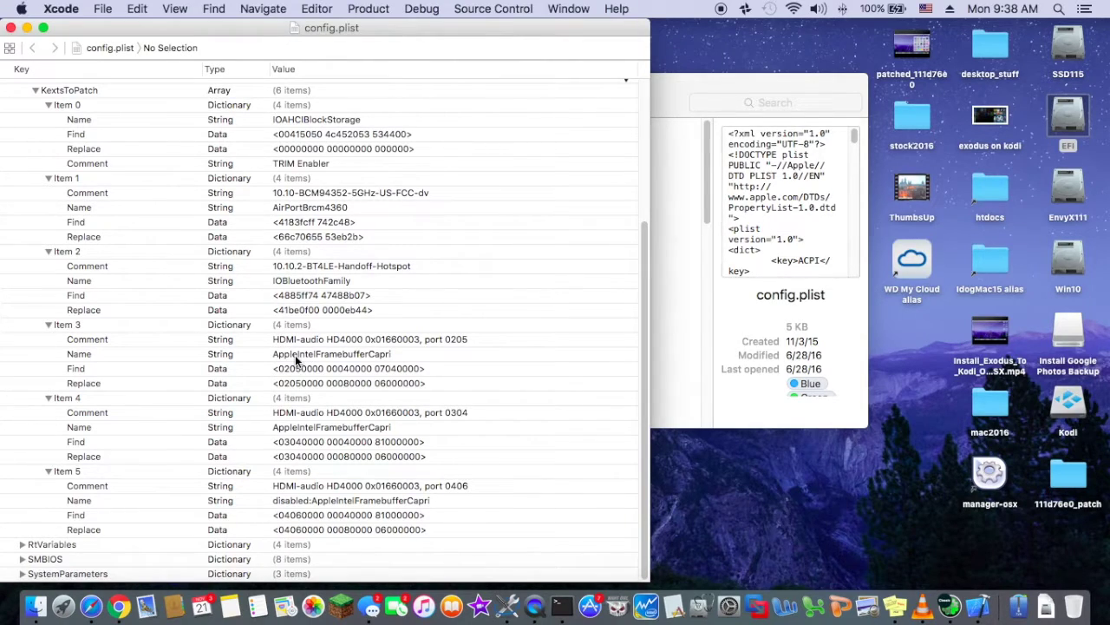
left_click(295, 355)
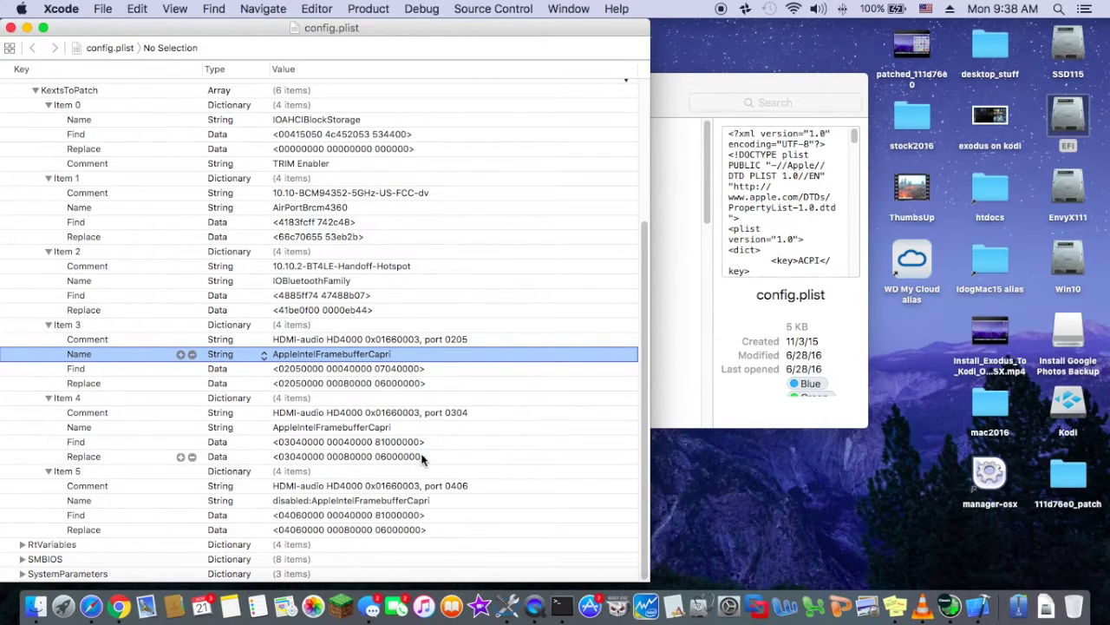
left_click(443, 341)
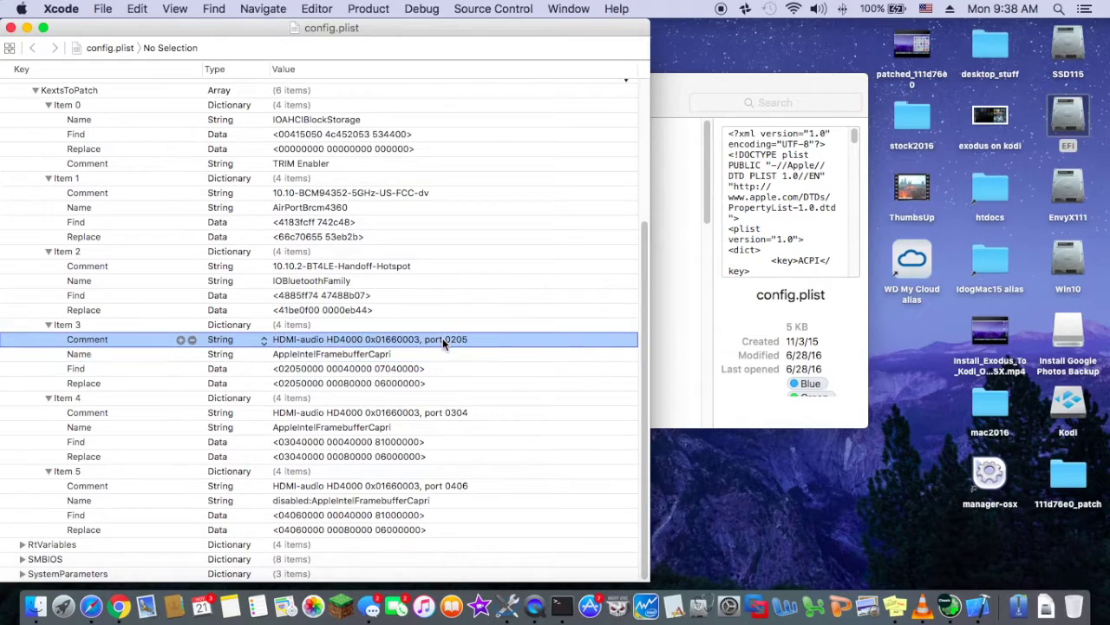
left_click(447, 415)
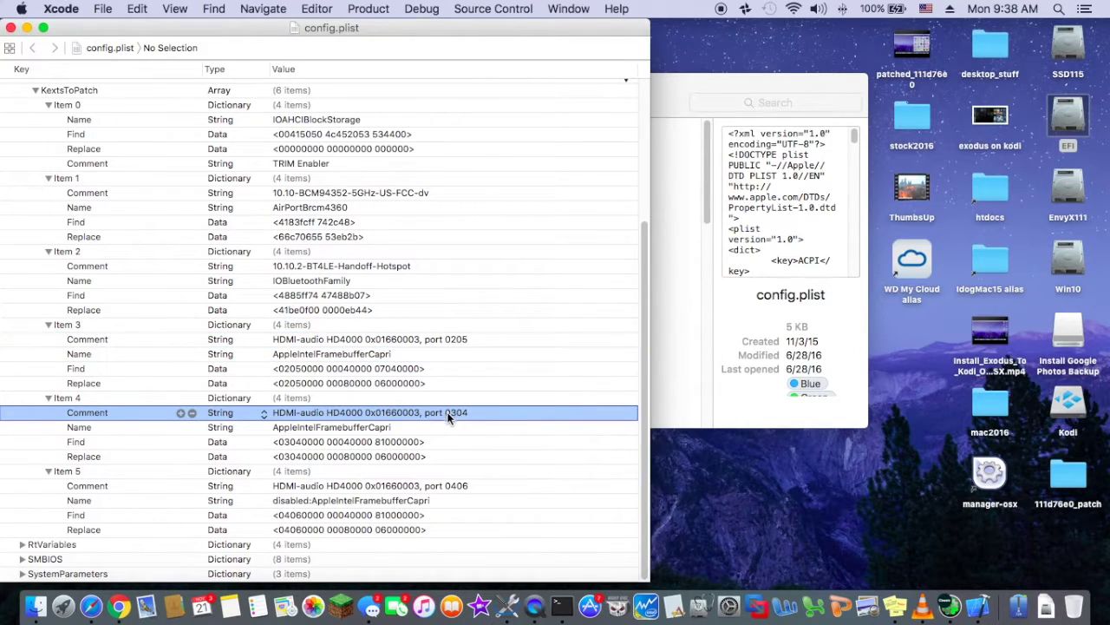
left_click(431, 489)
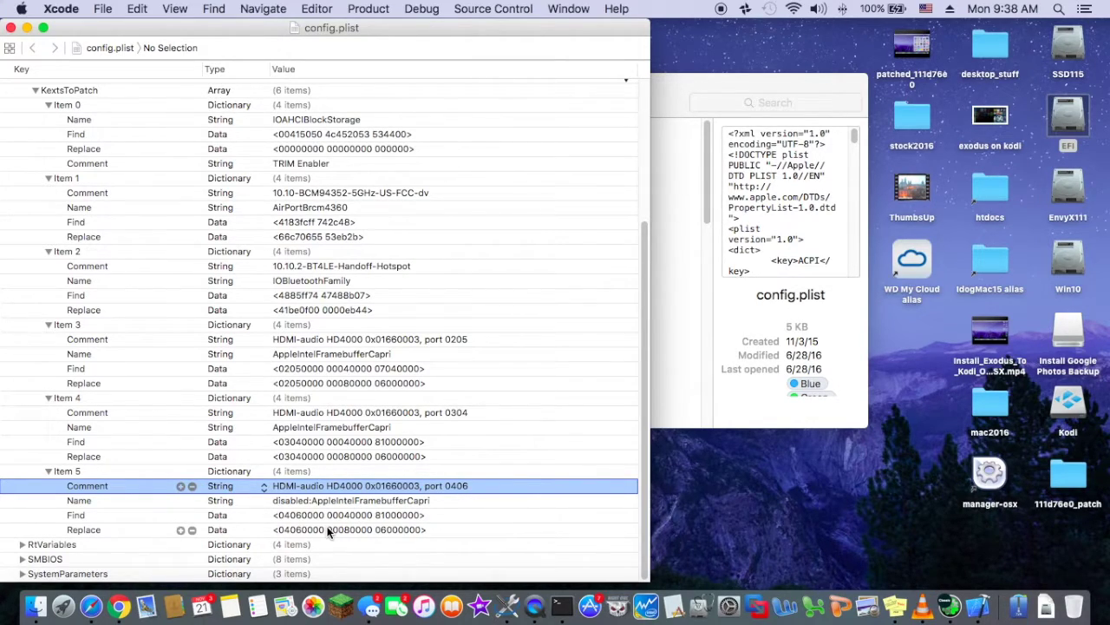
left_click(390, 413)
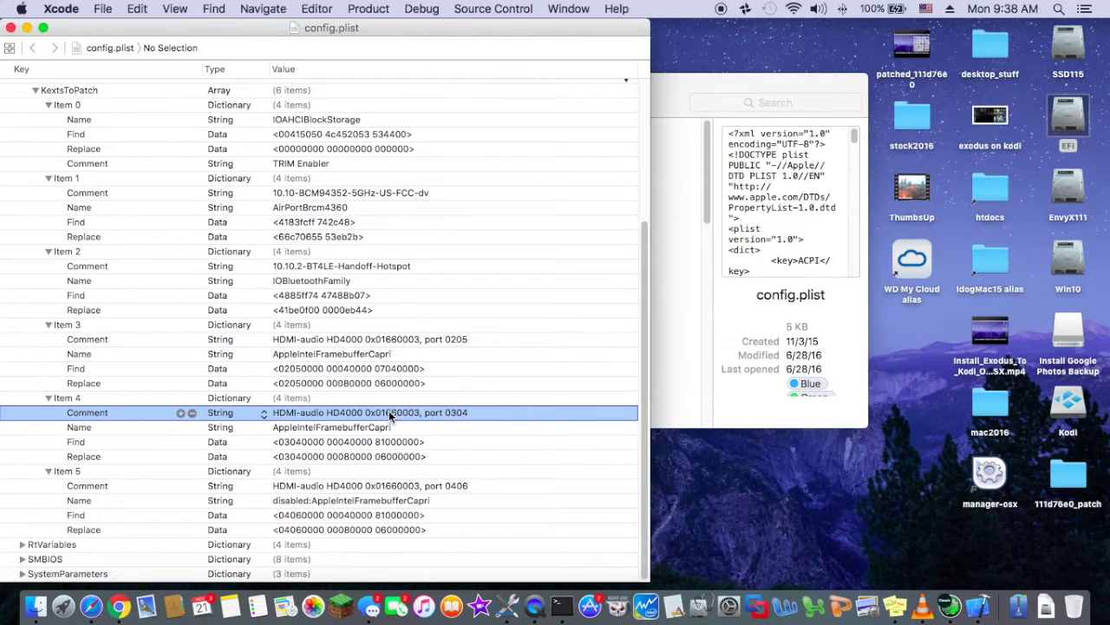
left_click(417, 339)
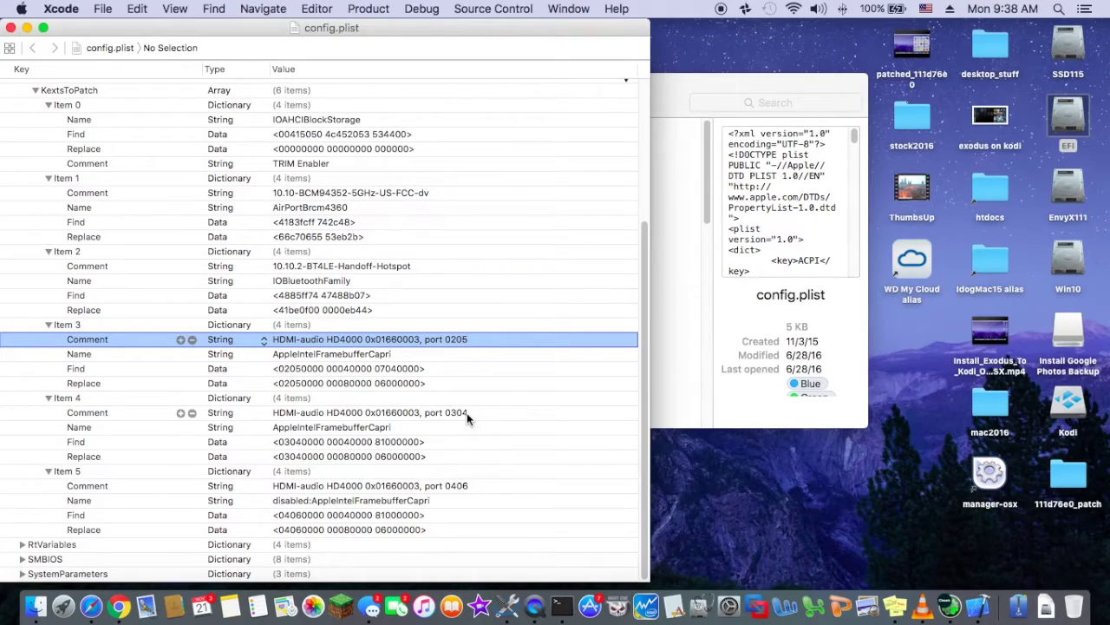
key("F11")
left_click(1018, 606)
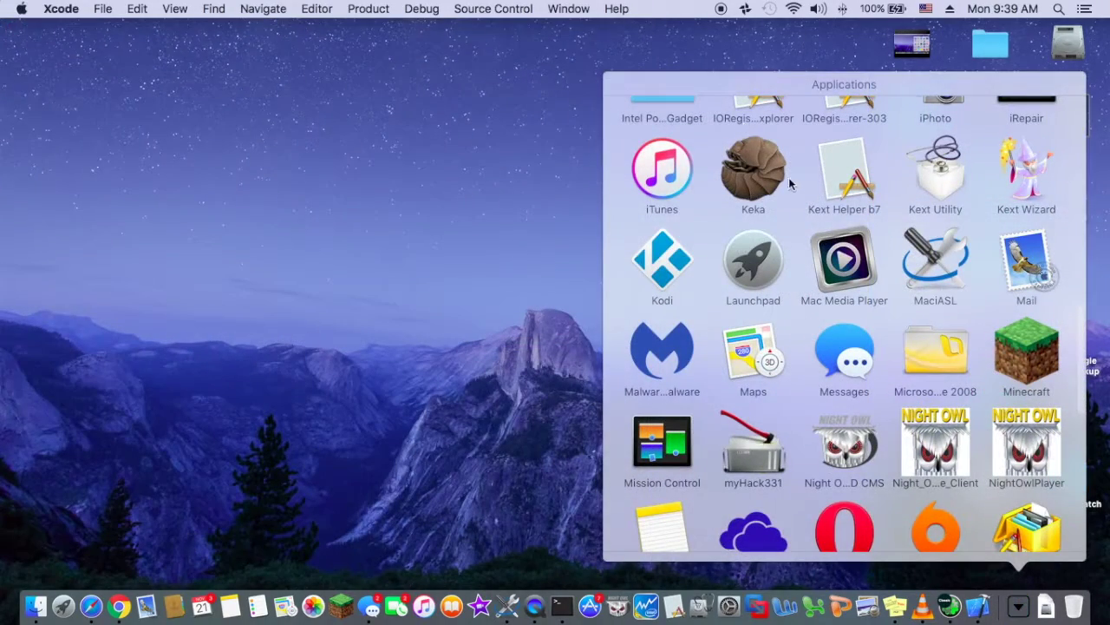
Launch Kext Helper b7 and add AppleHDA.kext from the patch-hda.3.4 folder
left_click(857, 212)
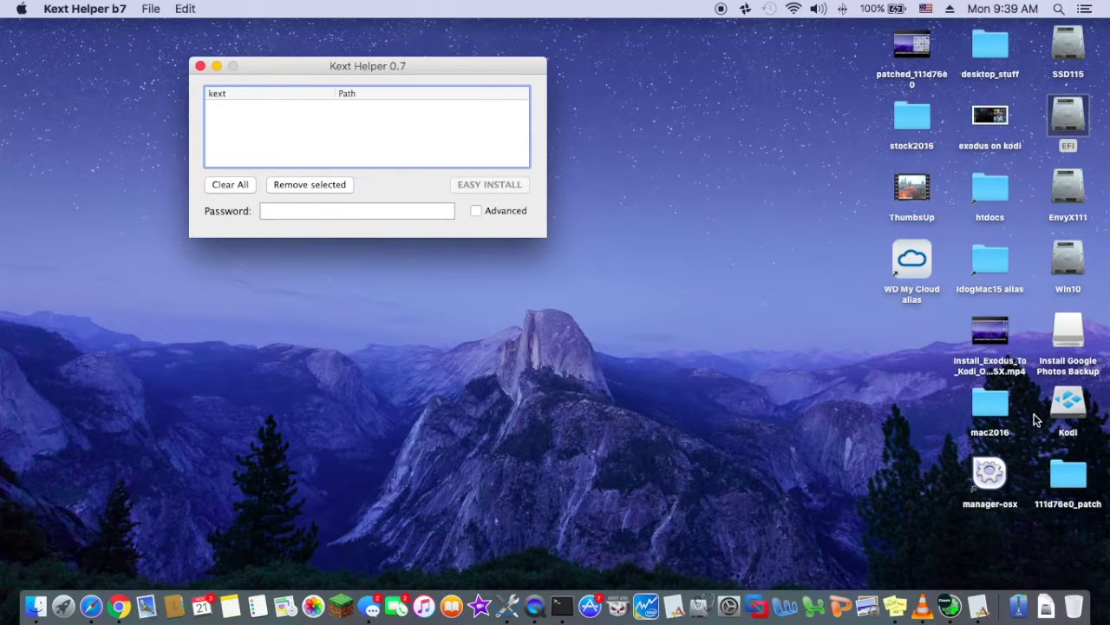
left_click(1090, 483)
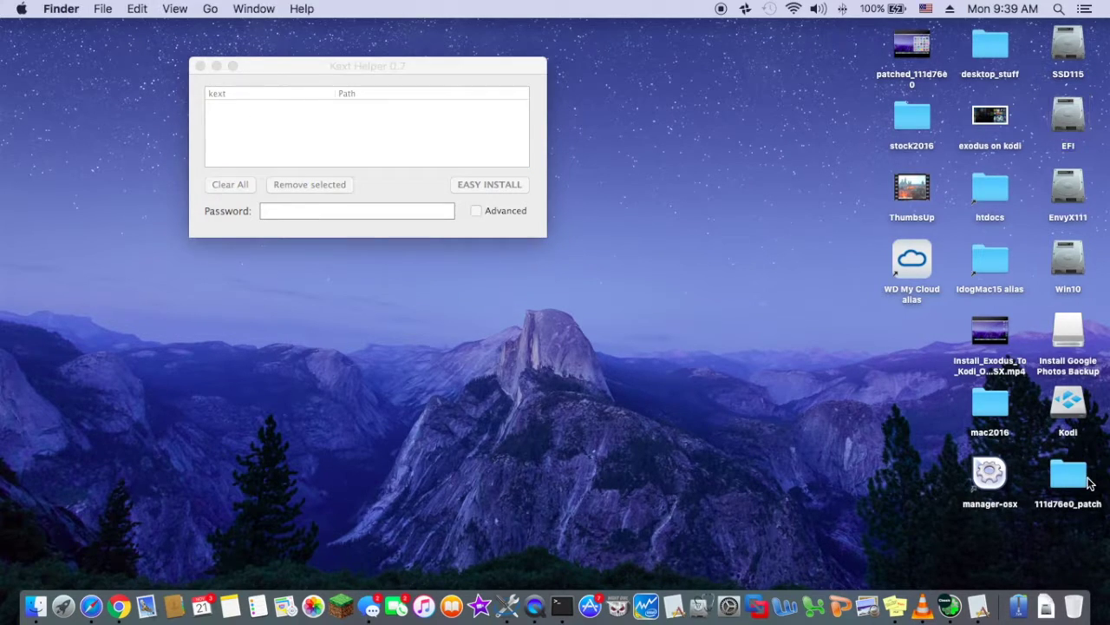
double_click(1074, 486)
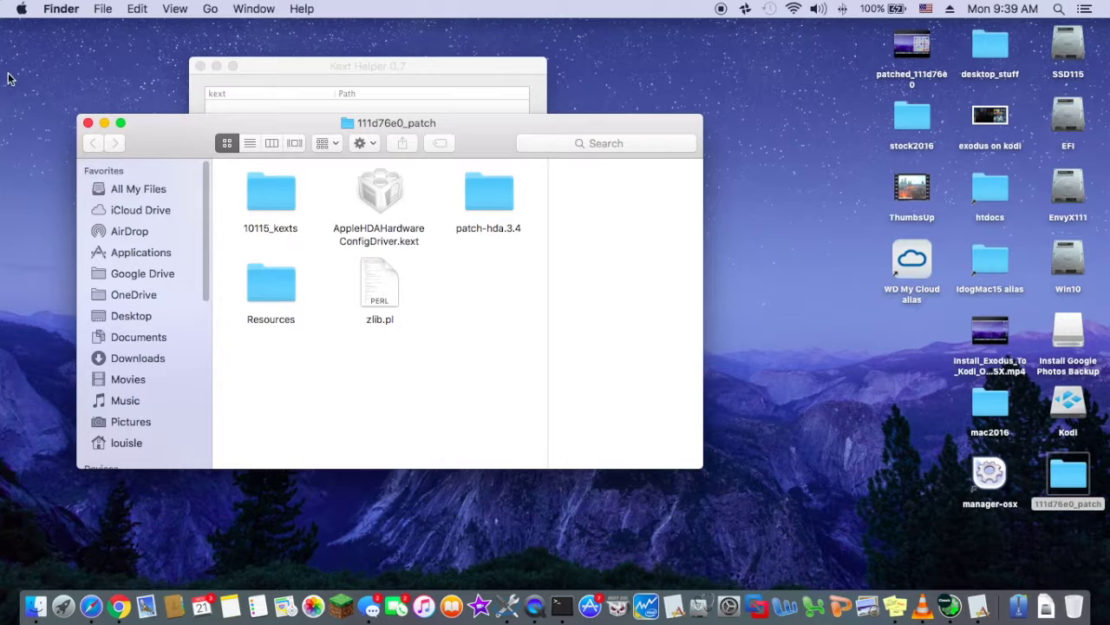
left_click_drag(163, 146, 638, 176)
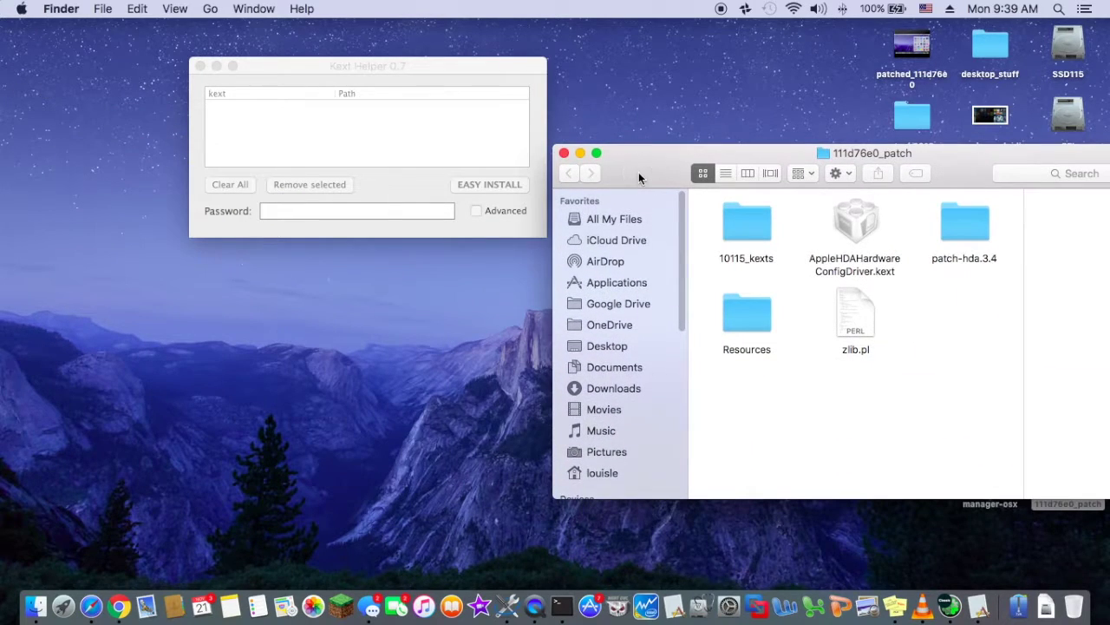
double_click(966, 230)
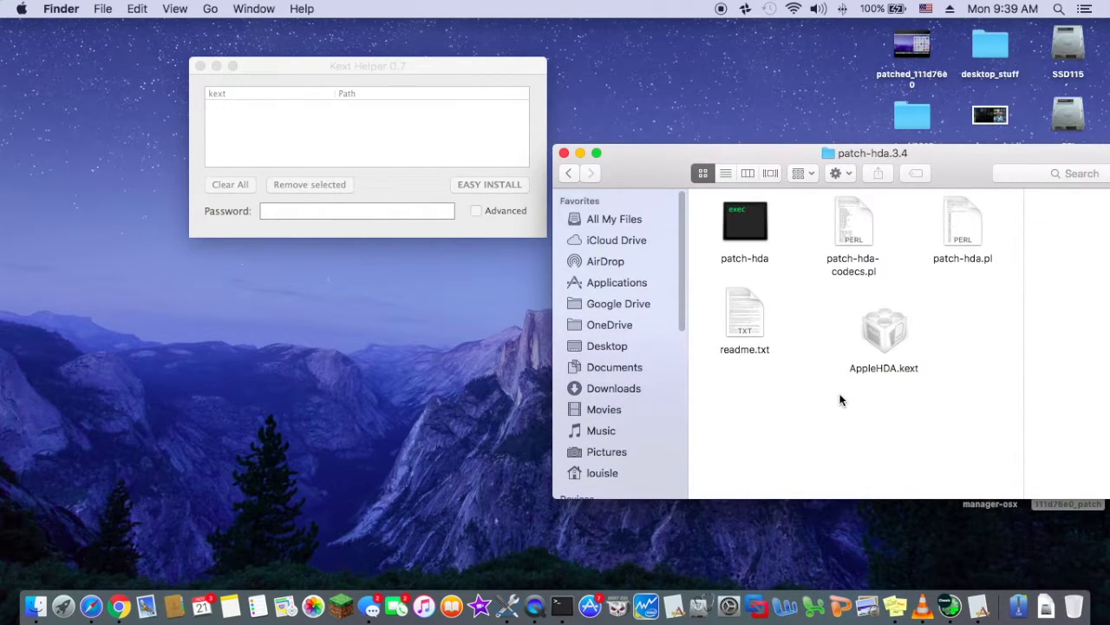
left_click(887, 345)
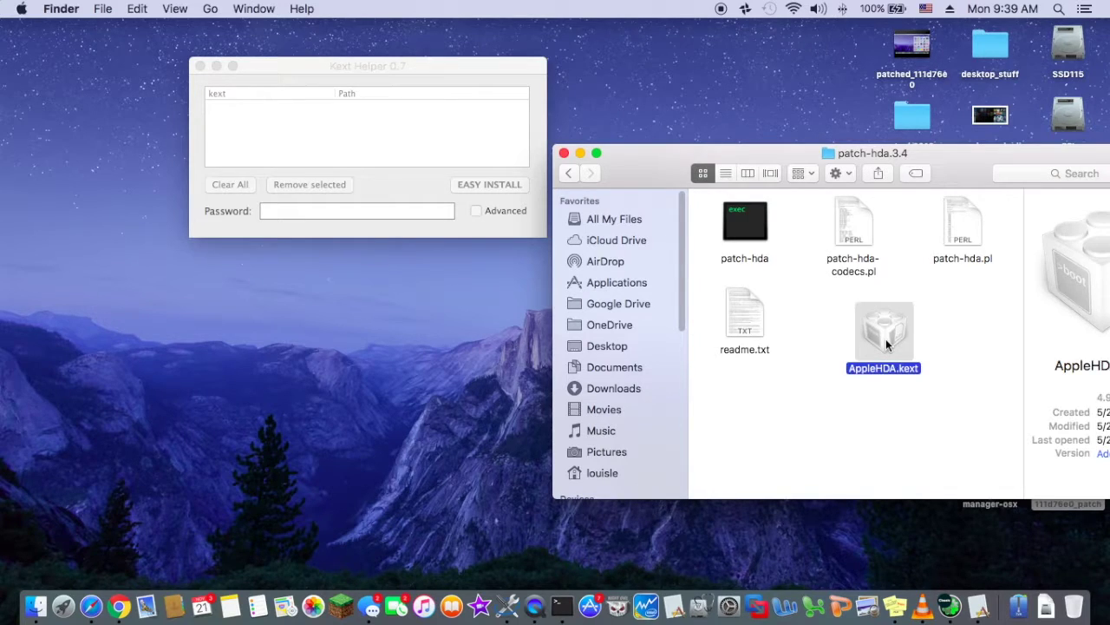
left_click_drag(887, 344, 421, 127)
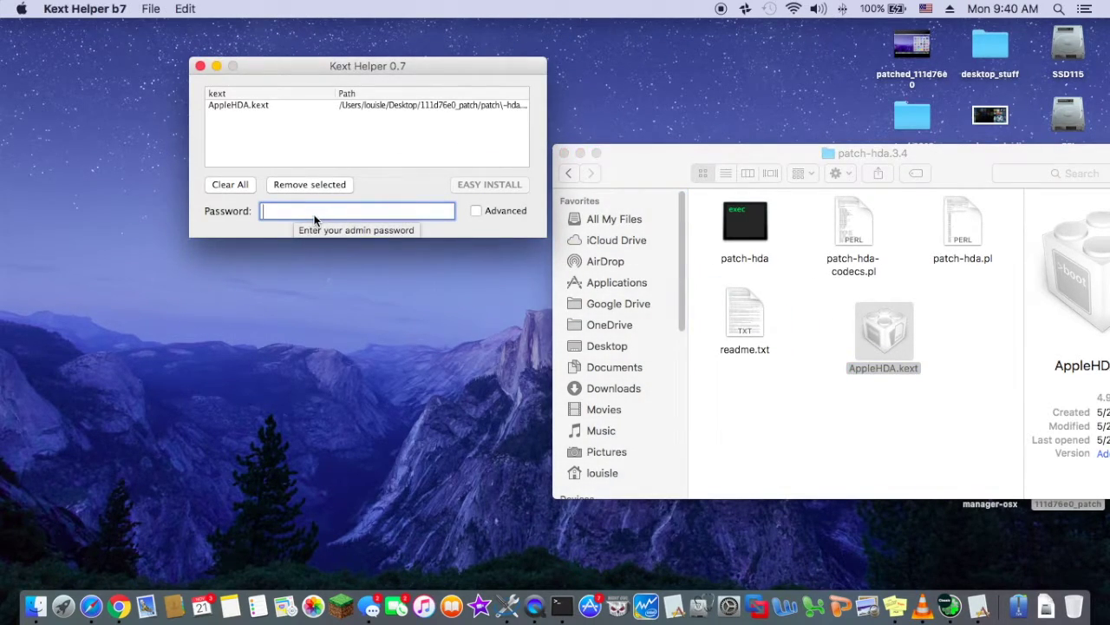
Enter the admin password and EASY INSTALL the kext, confirming and dismissing the messages
type("****")
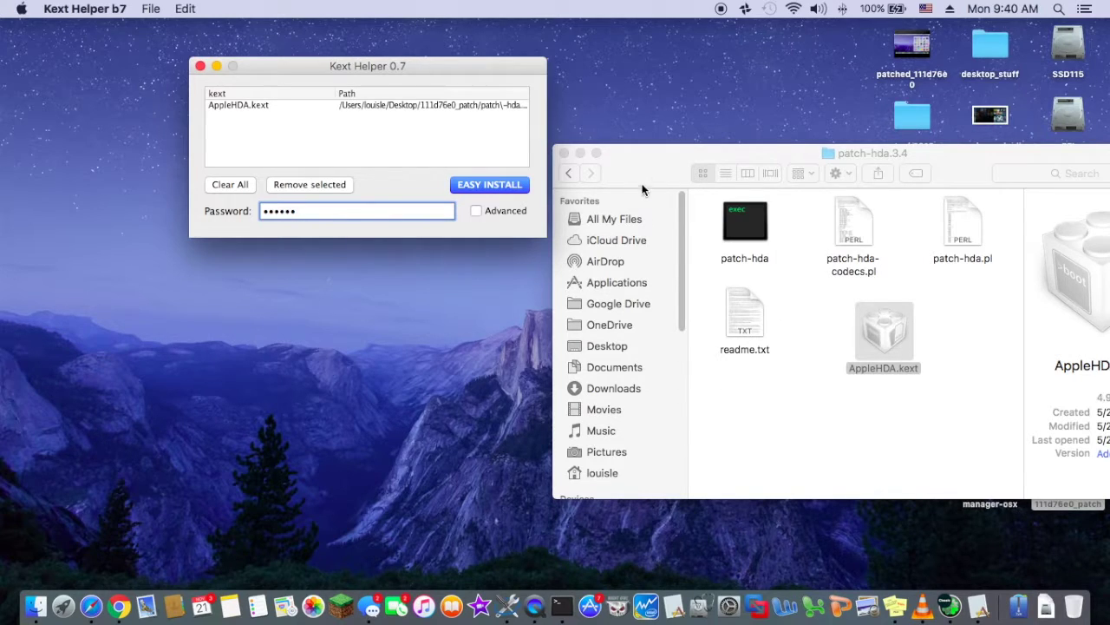
left_click_drag(651, 168, 281, 241)
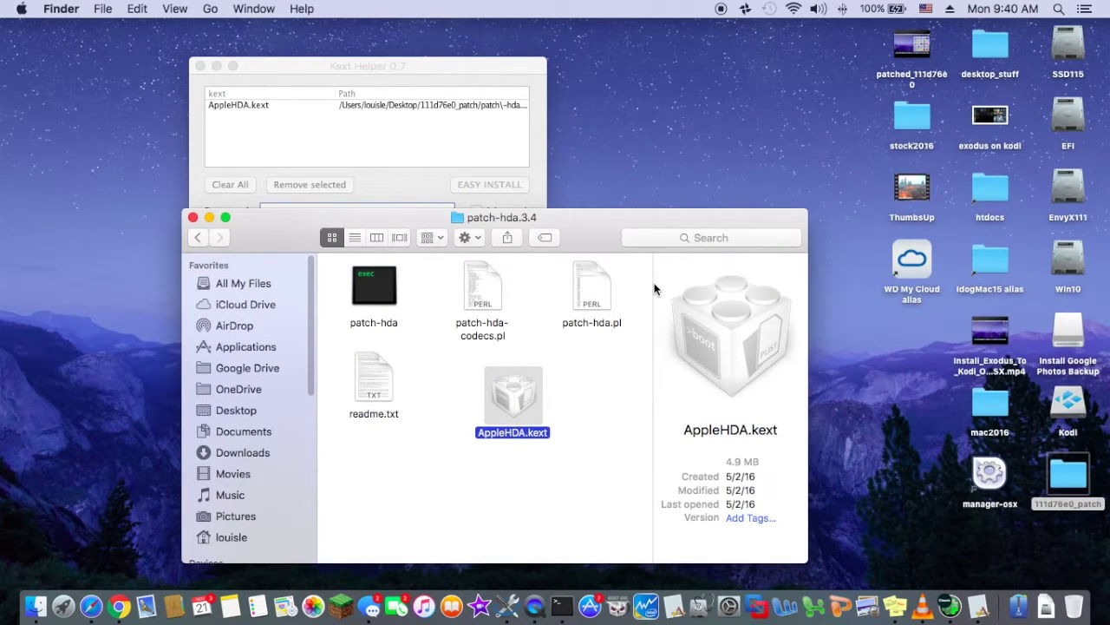
left_click(410, 69)
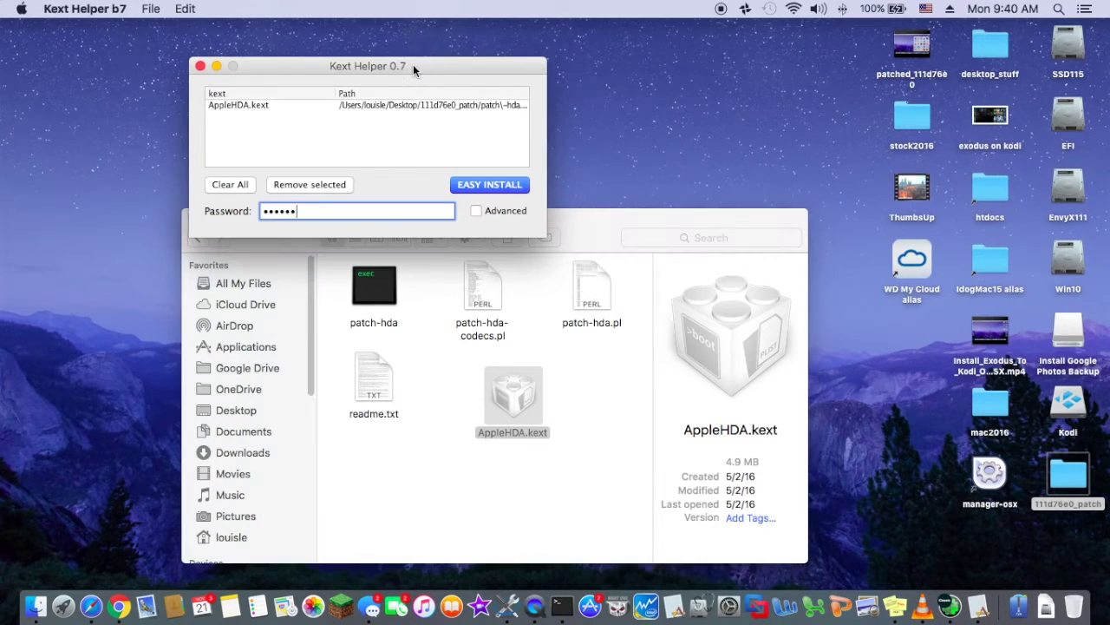
left_click(500, 188)
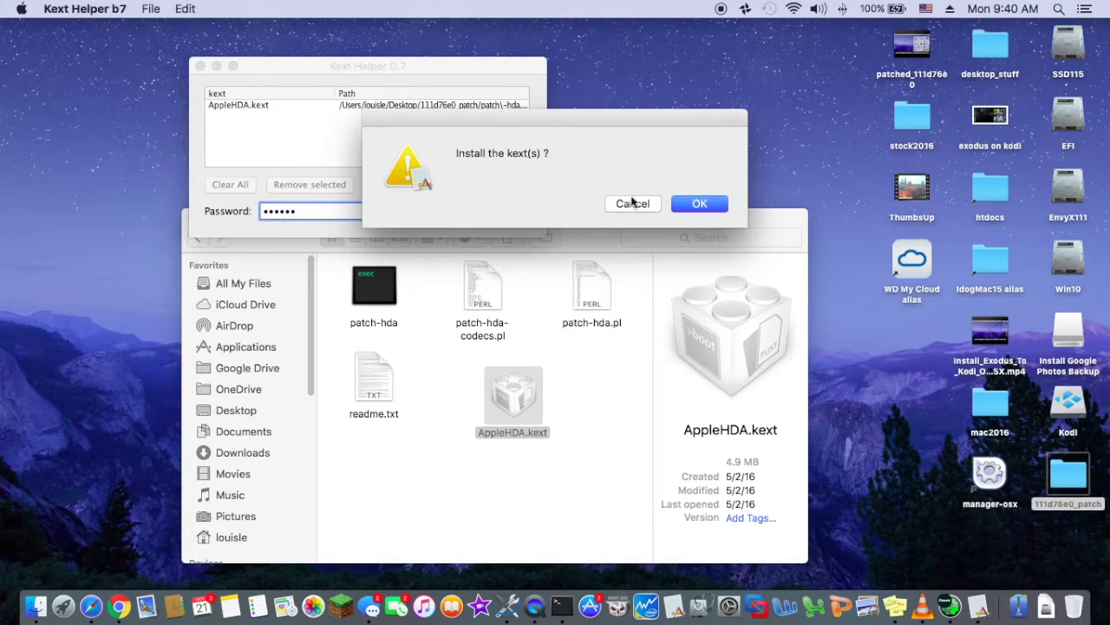
left_click(704, 205)
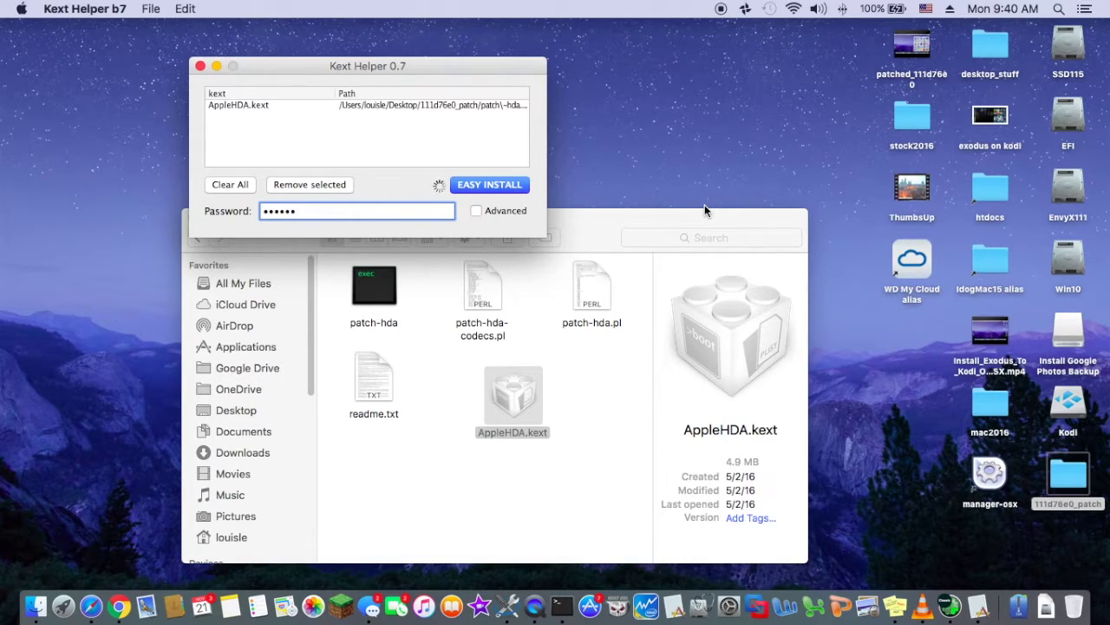
left_click(705, 206)
Launch Kext Utility and enter the admin password to begin repairing extension permissions
left_click(991, 612)
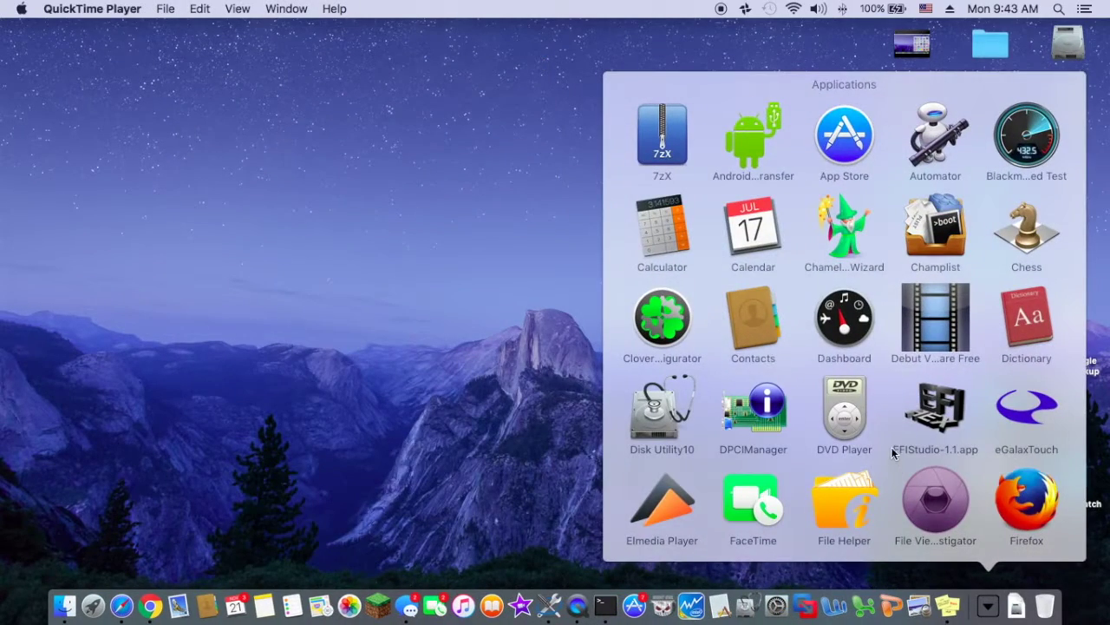
scroll(885, 442, "down", 10)
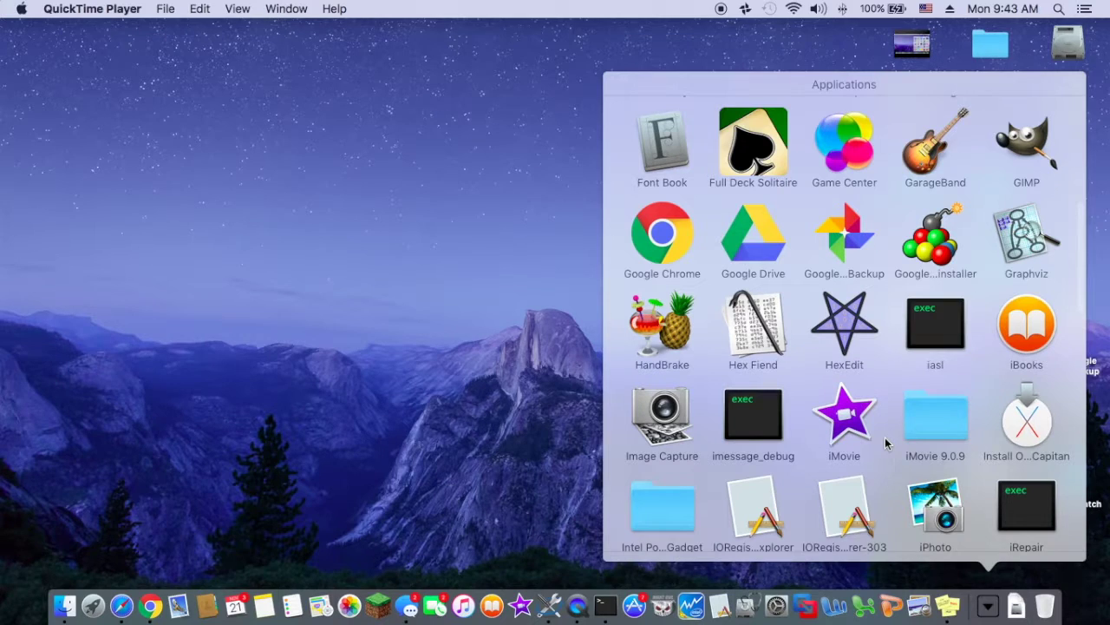
scroll(885, 441, "down", 2)
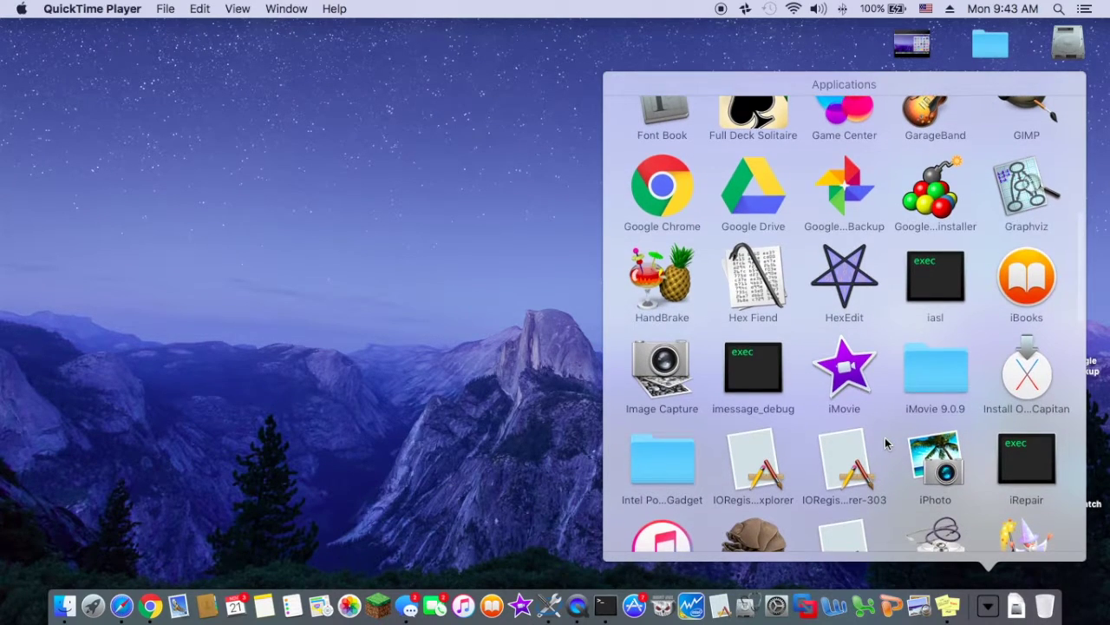
scroll(885, 443, "down", 1)
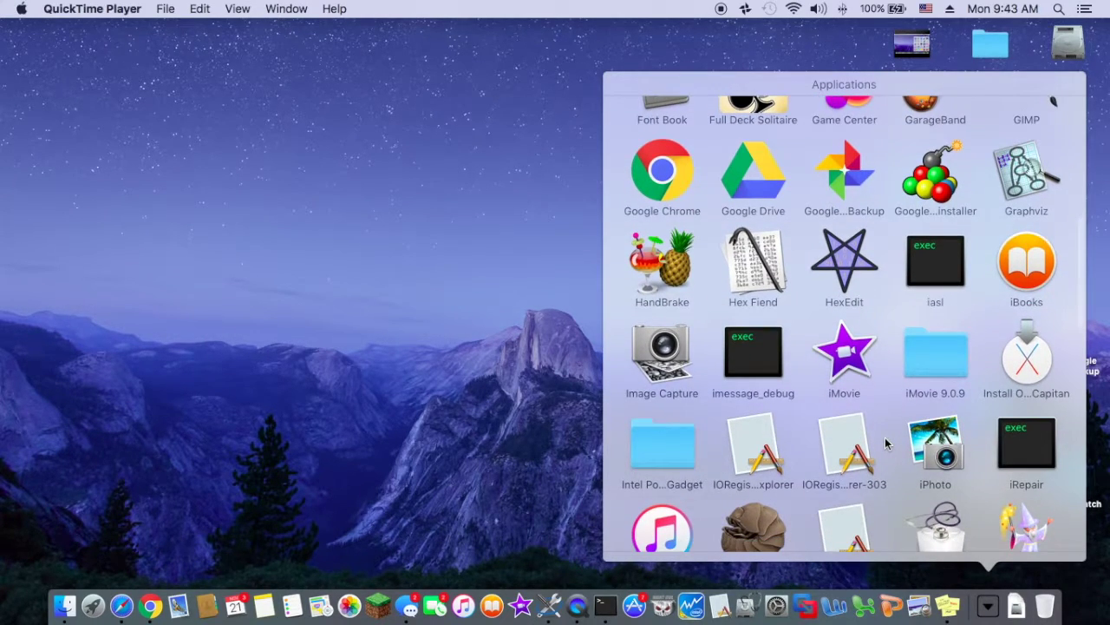
scroll(885, 442, "down", 2)
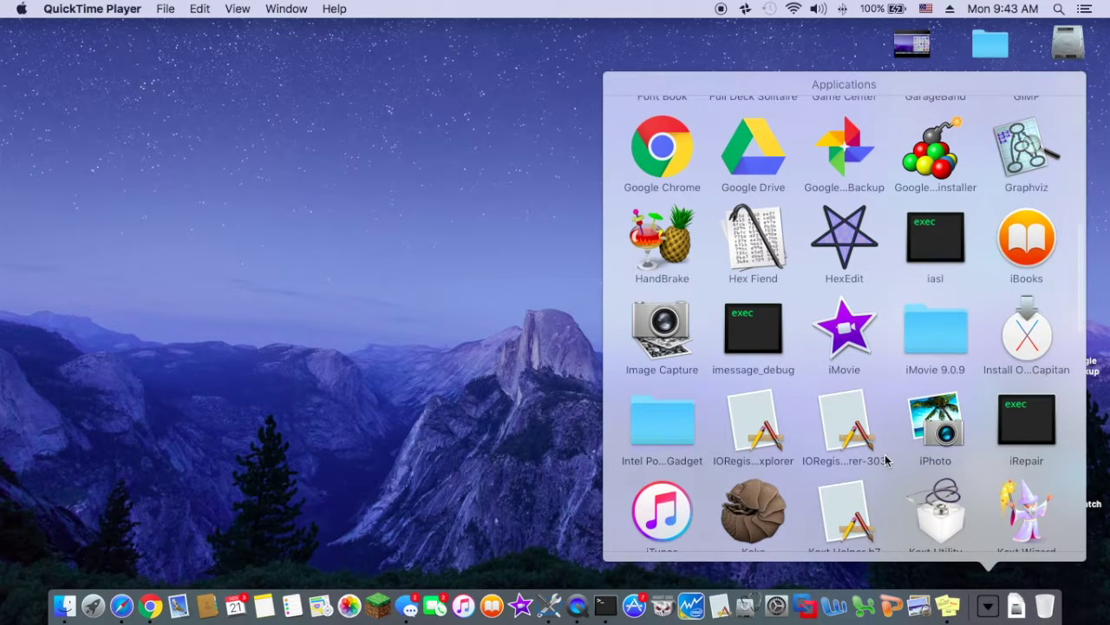
left_click(939, 512)
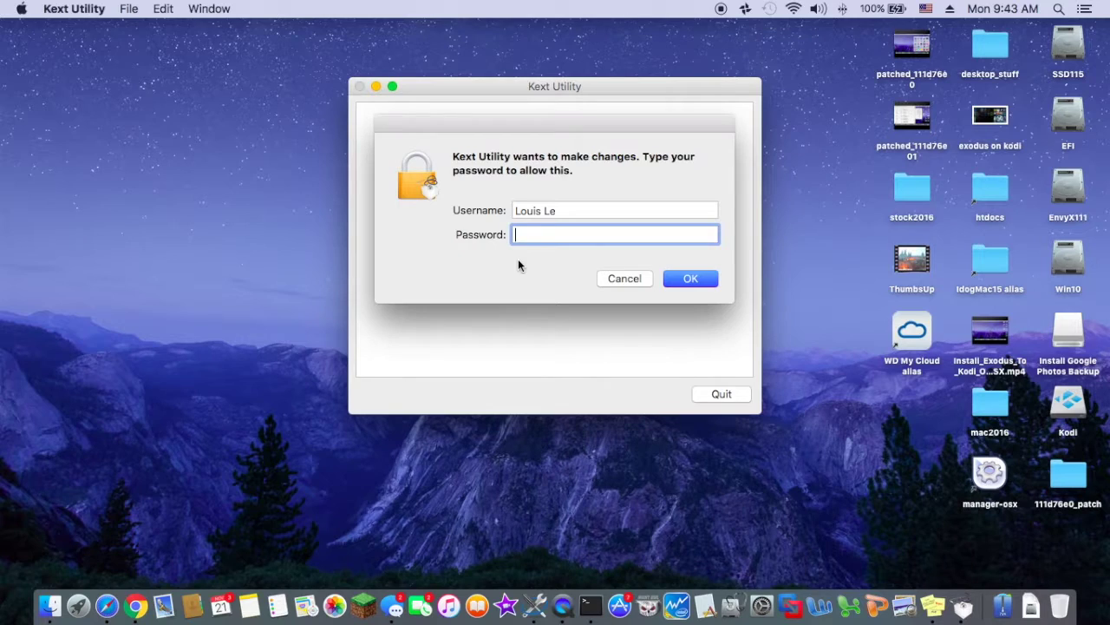
type("•••••")
key("Return")
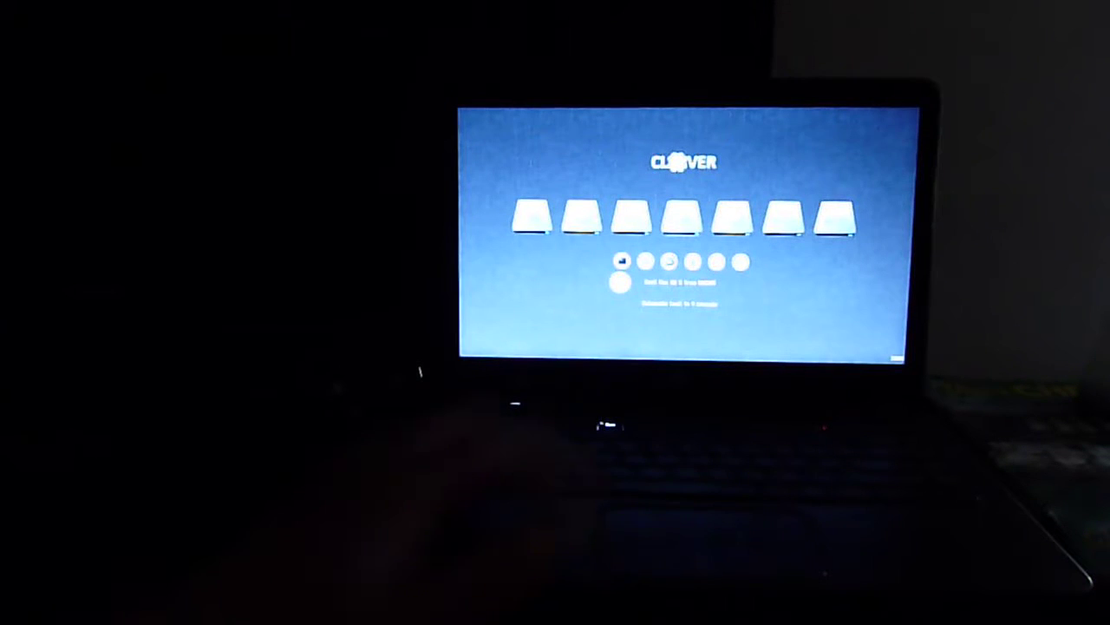
Boot macOS from the Clover boot menu
key("Return")
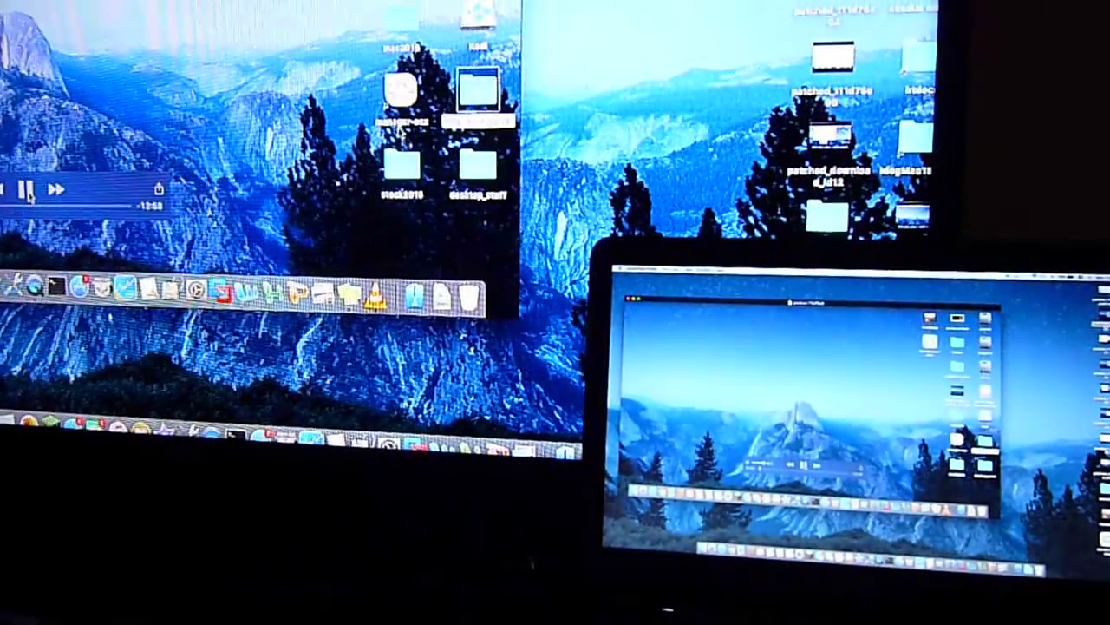
Launch DPCIManager from the Applications stack in the Dock
left_click(414, 296)
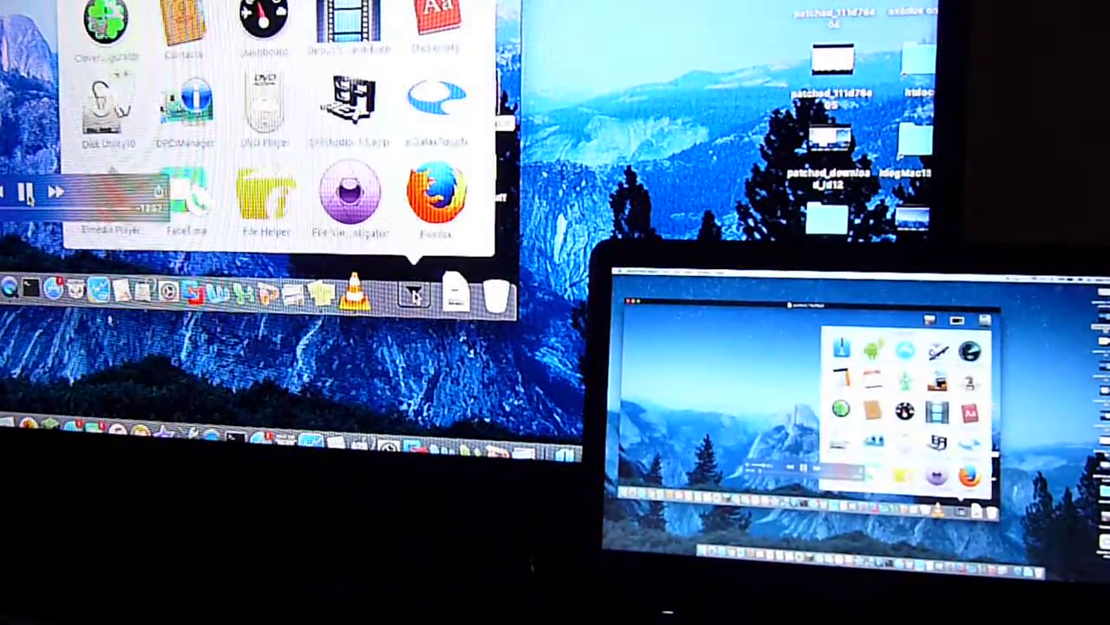
left_click(197, 99)
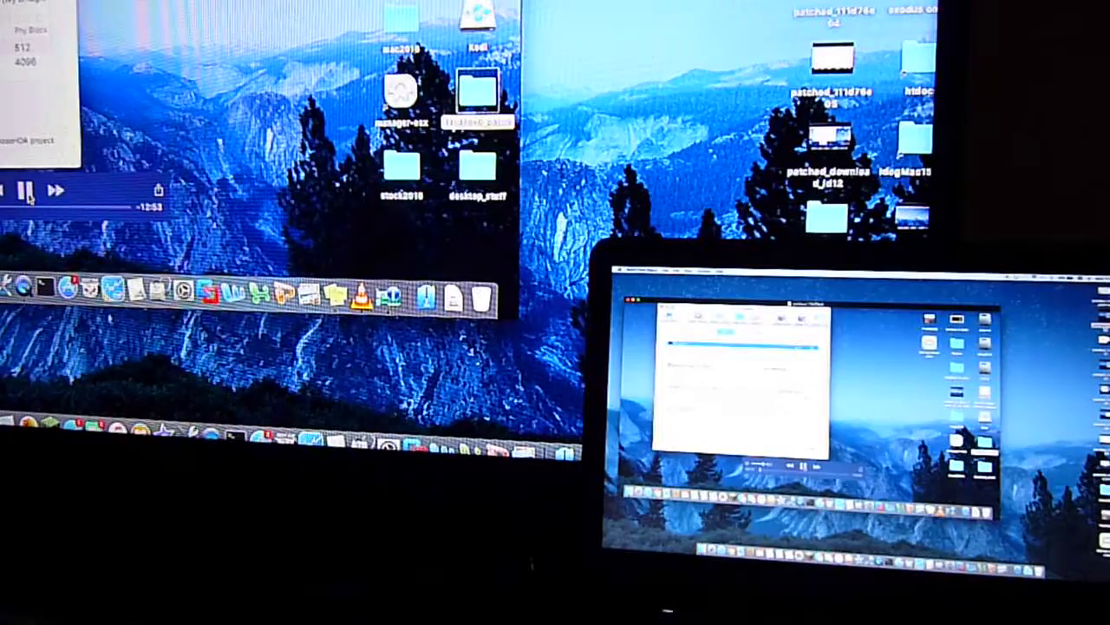